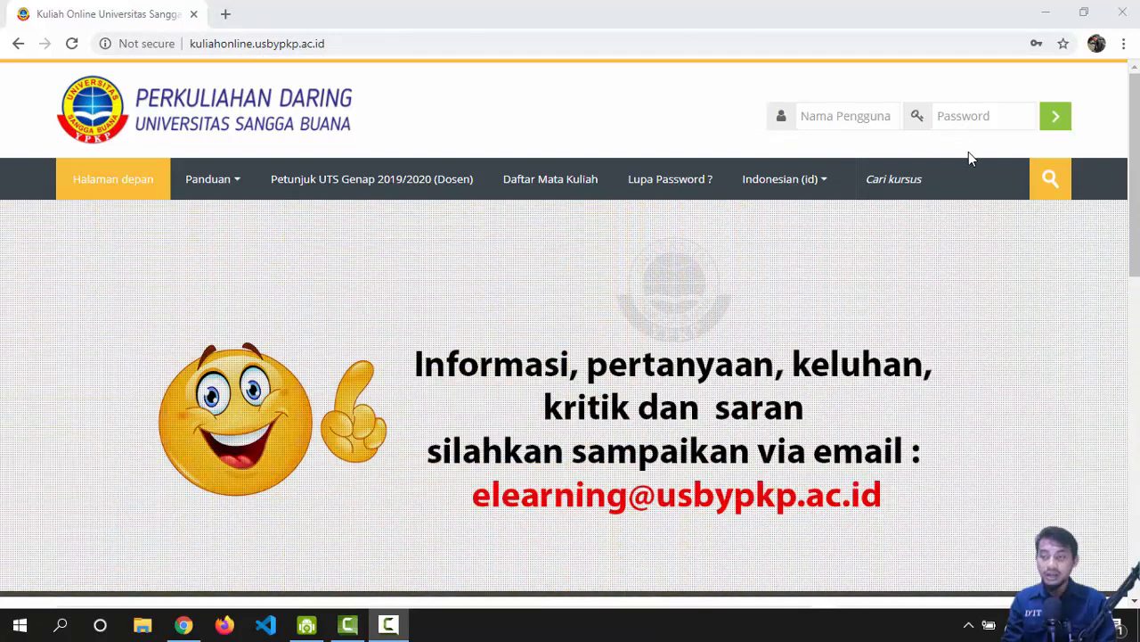
Step: Log in to the online course site with the saved username and account password
{"action": "left_click", "coordinate": [846, 121]}
{"action": "left_click", "coordinate": [865, 175]}
{"action": "left_click", "coordinate": [1056, 116]}
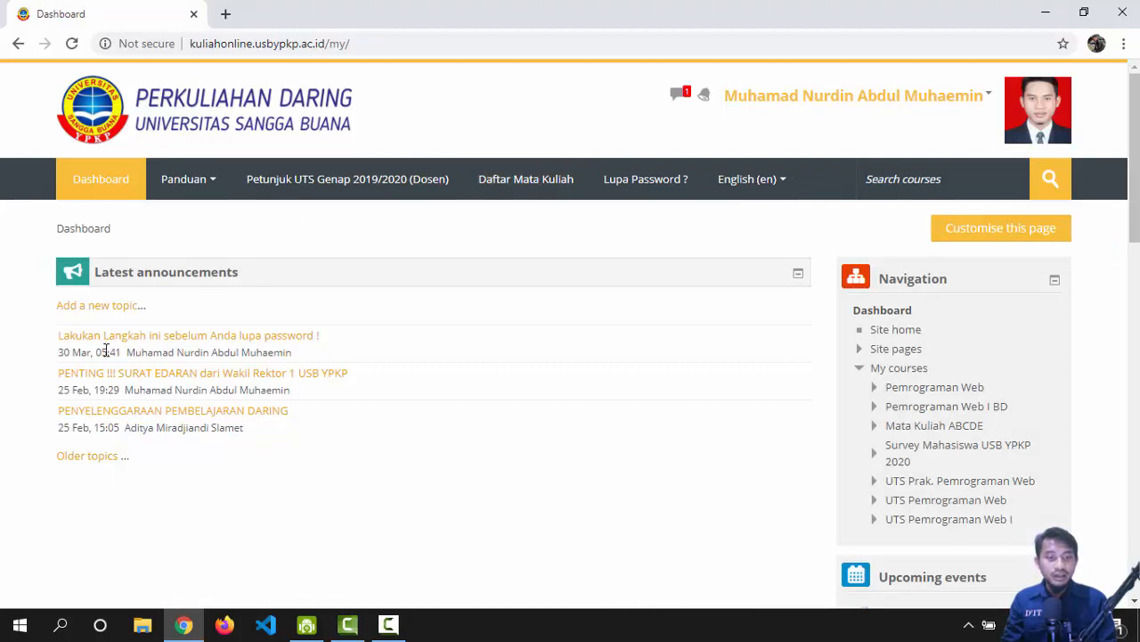
{"action": "left_click", "coordinate": [186, 179]}
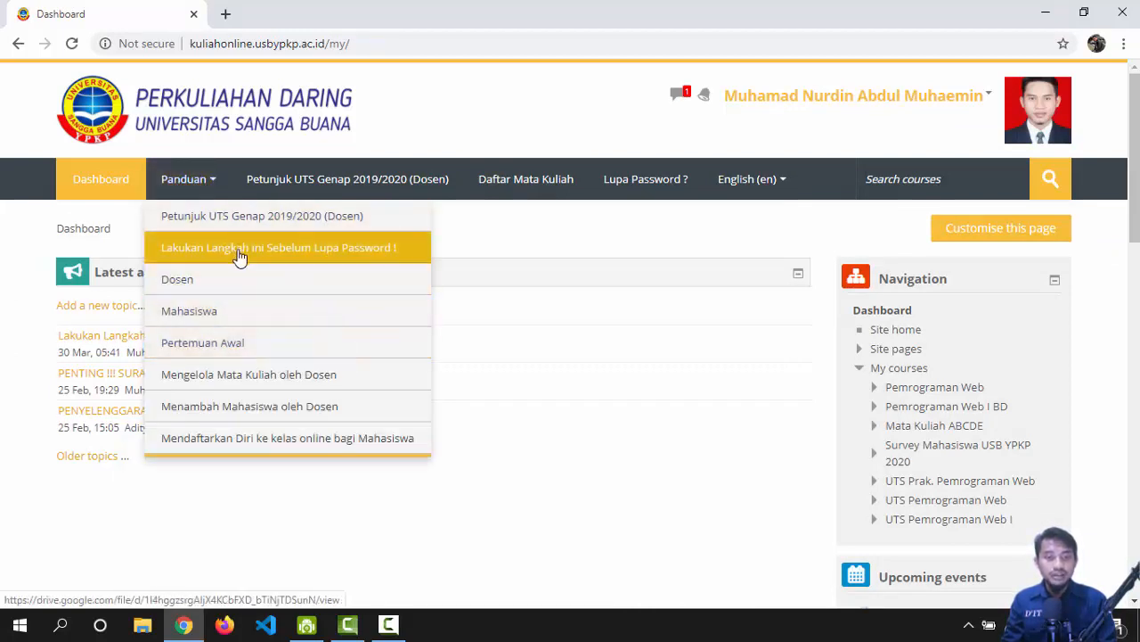
{"action": "left_click", "coordinate": [524, 231]}
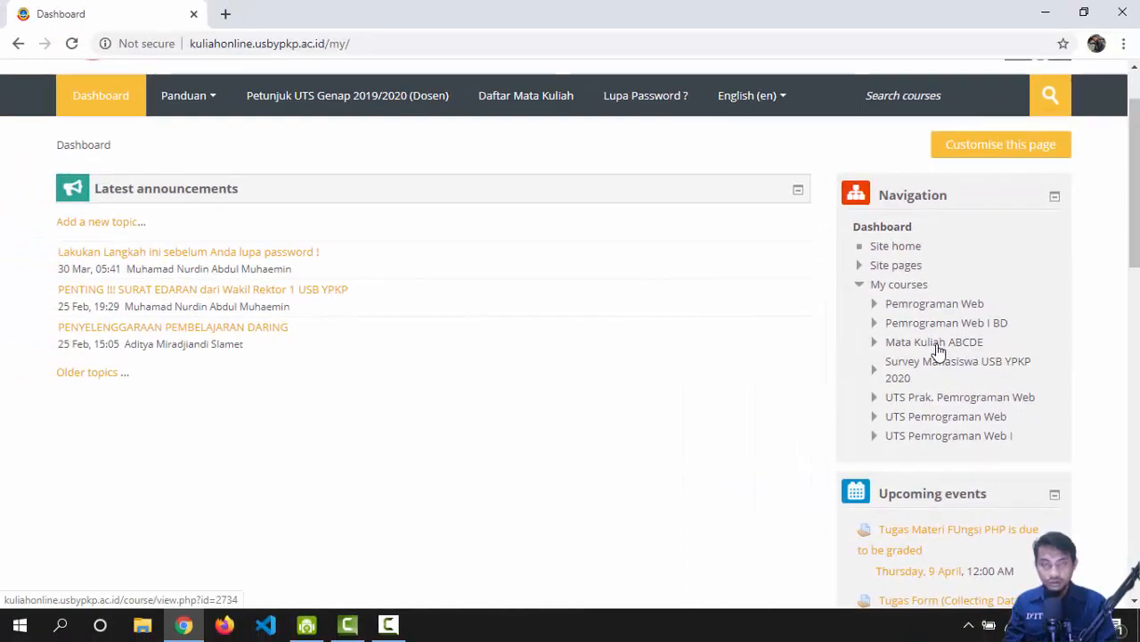
Step: Open the Mata Kuliah ABCDE course and turn editing on
{"action": "left_click", "coordinate": [838, 292]}
{"action": "scroll", "coordinate": [244, 268], "scroll_direction": "down", "scroll_amount": 1}
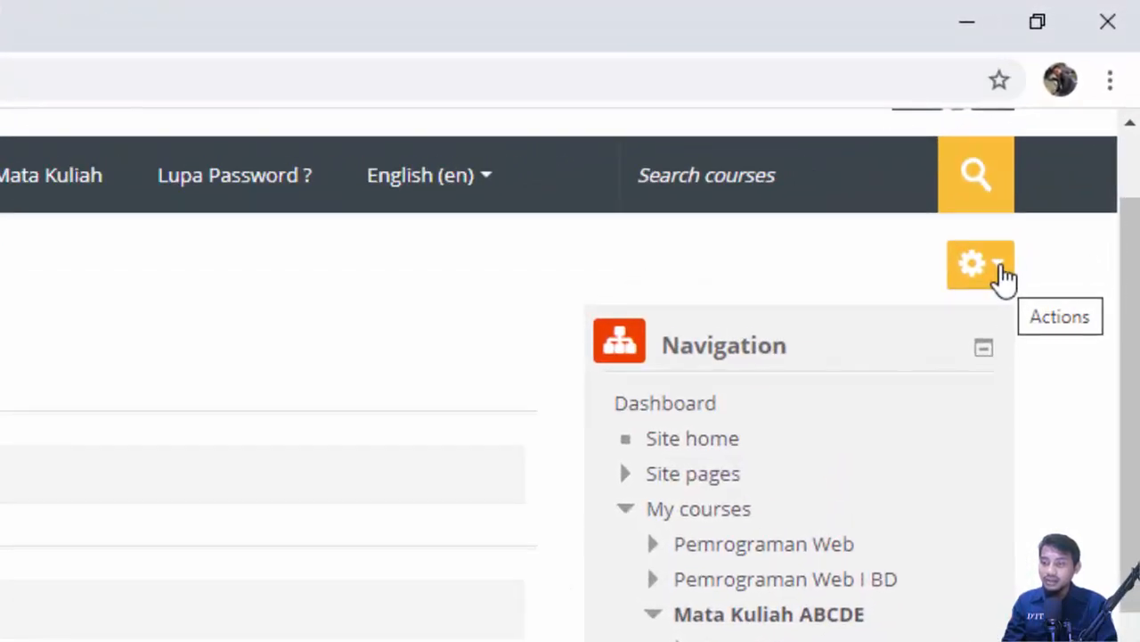
{"action": "left_click", "coordinate": [1001, 269]}
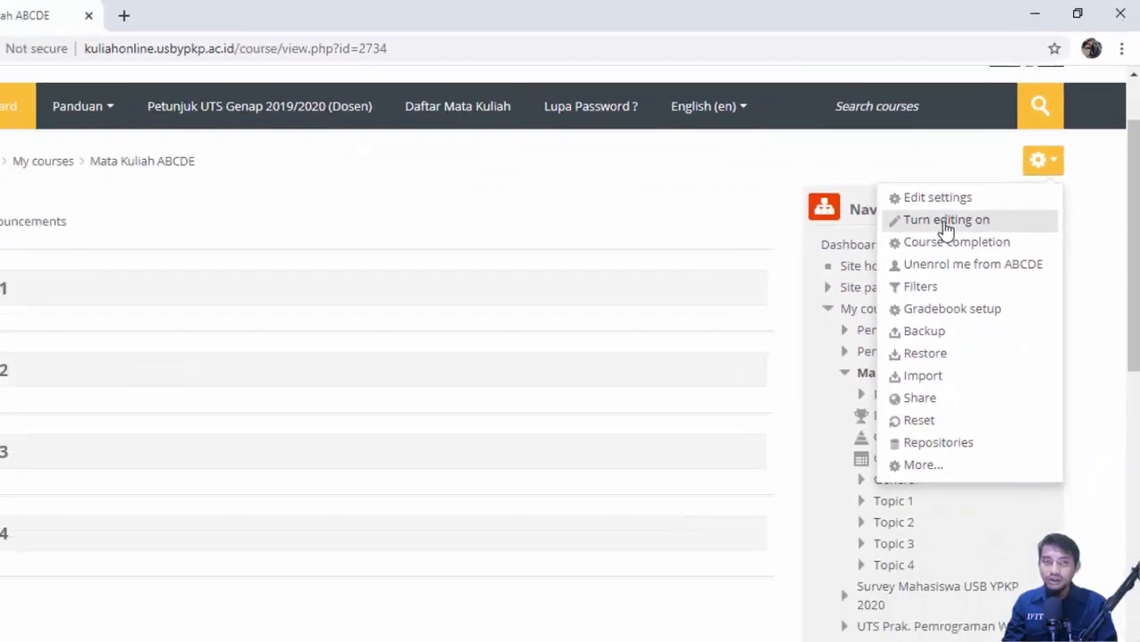
{"action": "left_click", "coordinate": [820, 365]}
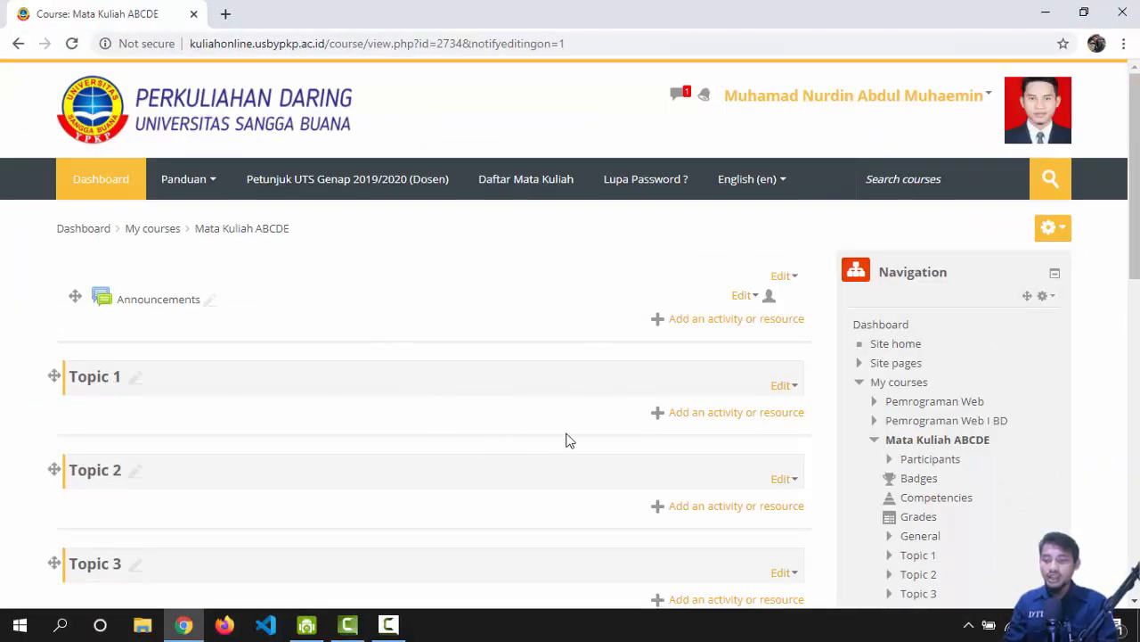
Step: Open the settings of the course's first, general section for editing
{"action": "left_click", "coordinate": [793, 281]}
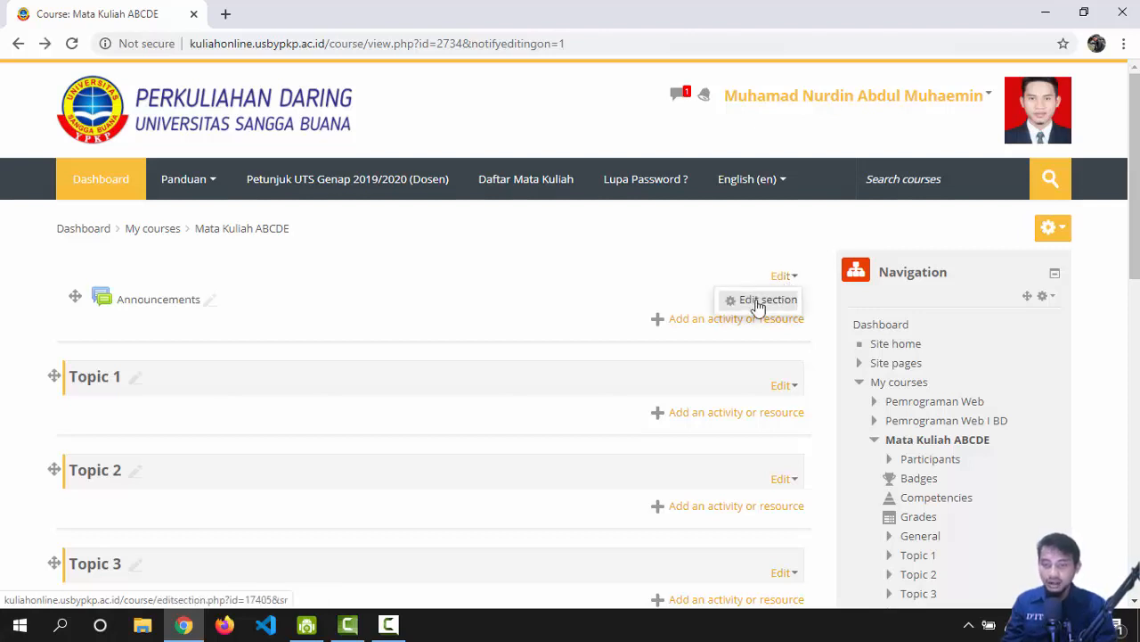
{"action": "left_click", "coordinate": [756, 304]}
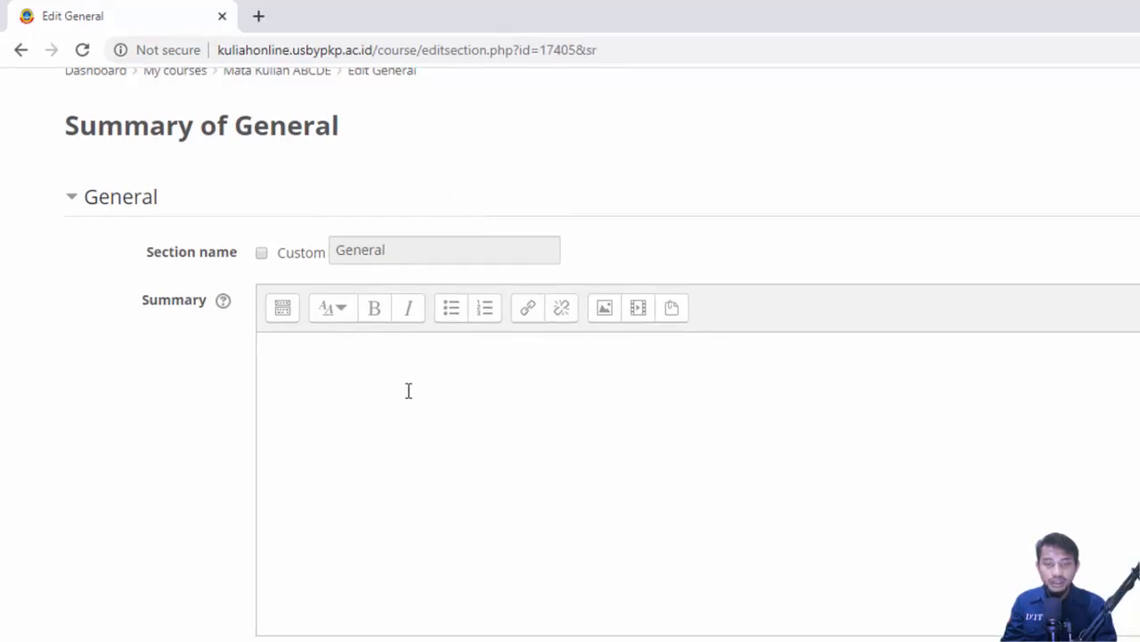
{"action": "left_click", "coordinate": [409, 390]}
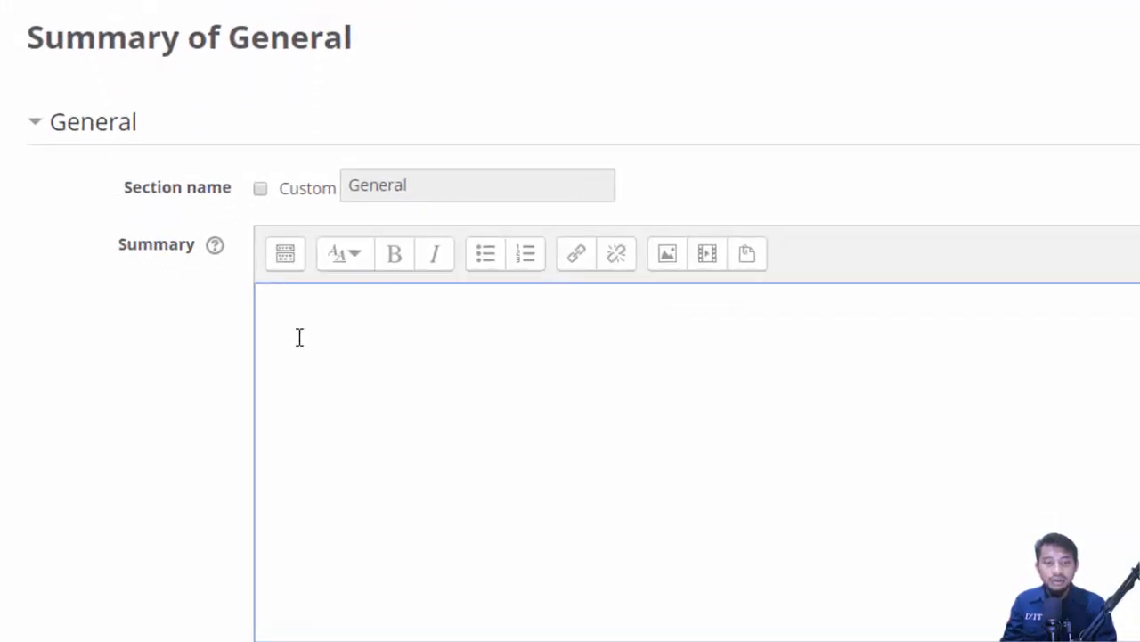
{"action": "left_click", "coordinate": [262, 191]}
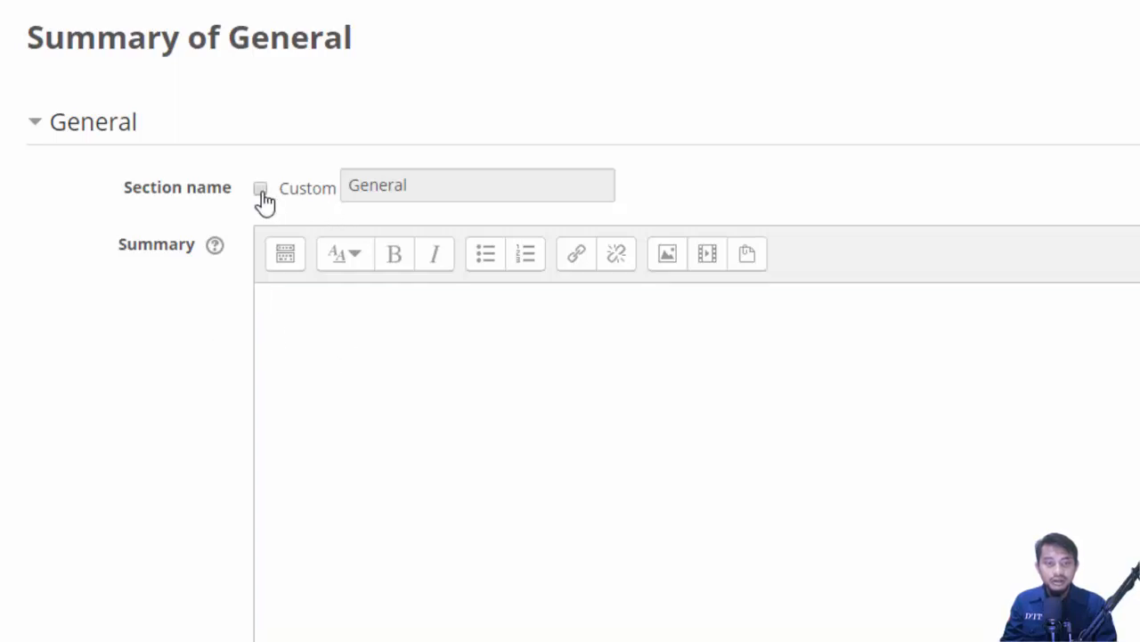
{"action": "left_click", "coordinate": [260, 190]}
{"action": "left_click", "coordinate": [415, 185]}
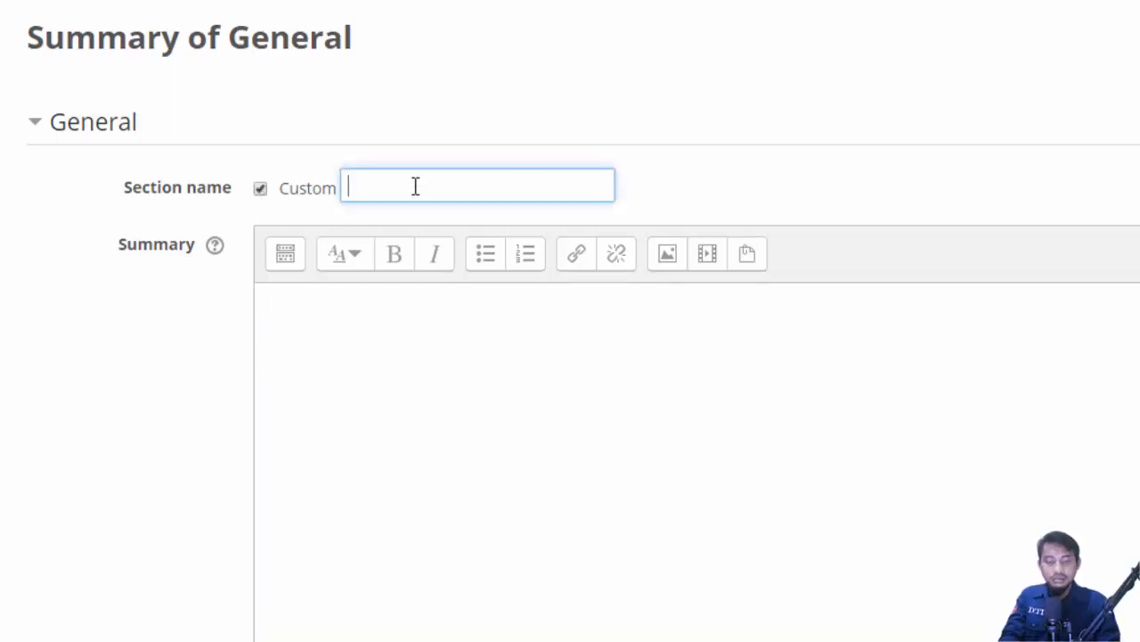
{"action": "left_click", "coordinate": [267, 187]}
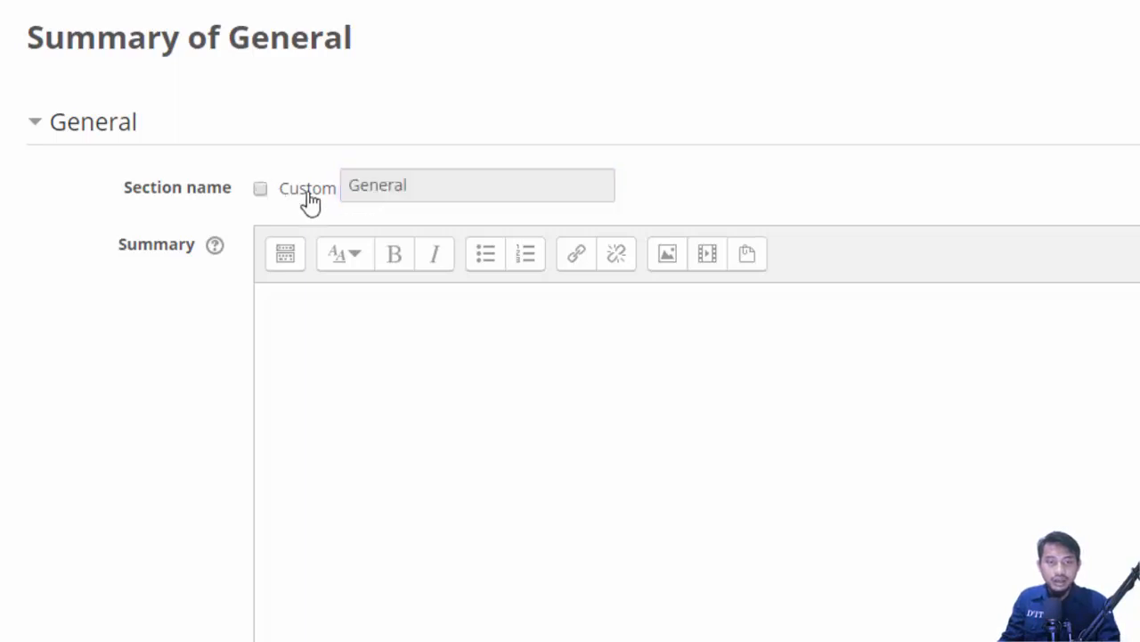
Step: Enable a custom section name and set it to "UTS Mata Kuliah ABCDE Semester Genap TA 2019/2020"
{"action": "left_click", "coordinate": [261, 190]}
{"action": "left_click", "coordinate": [402, 193]}
{"action": "type", "text": "UTS"}
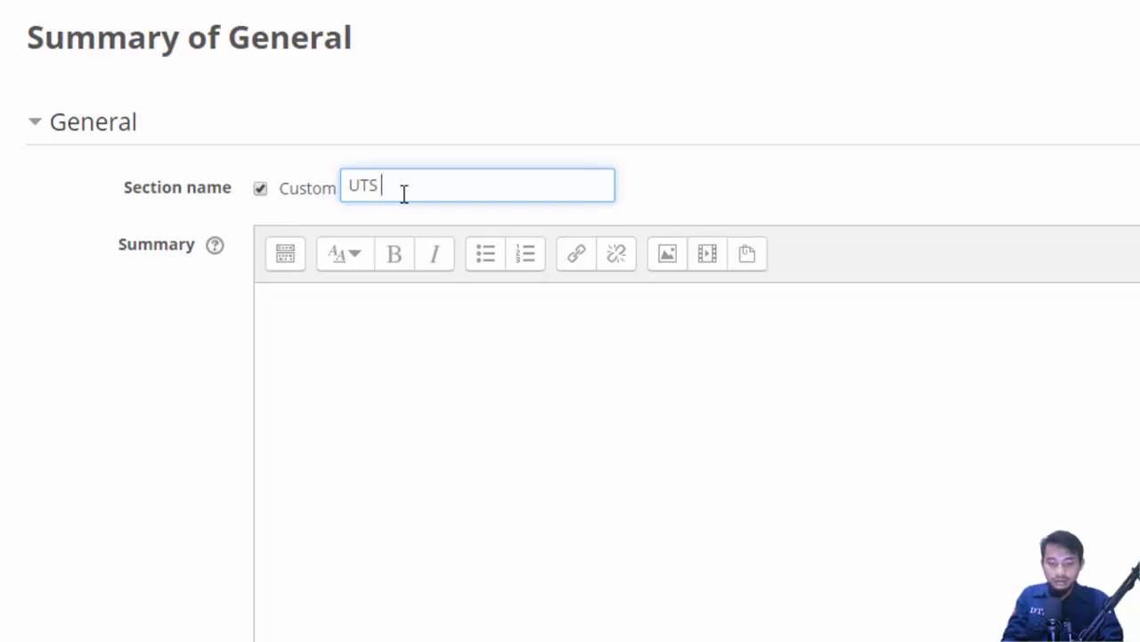
{"action": "type", "text": " Mata Kuliah "}
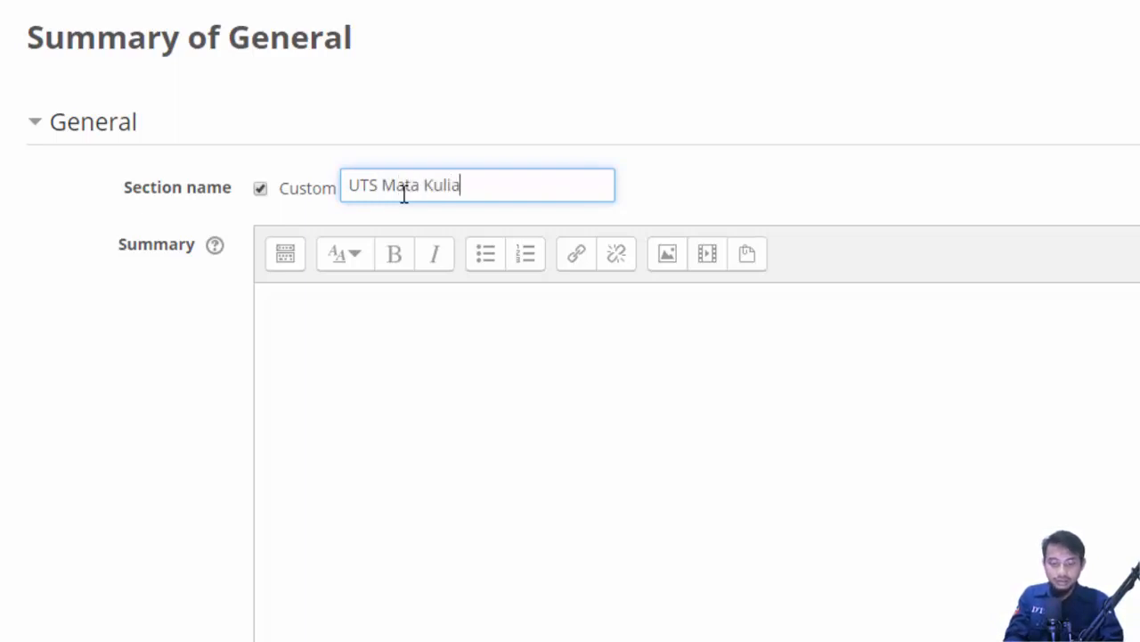
{"action": "type", "text": "ABCDE Semester"}
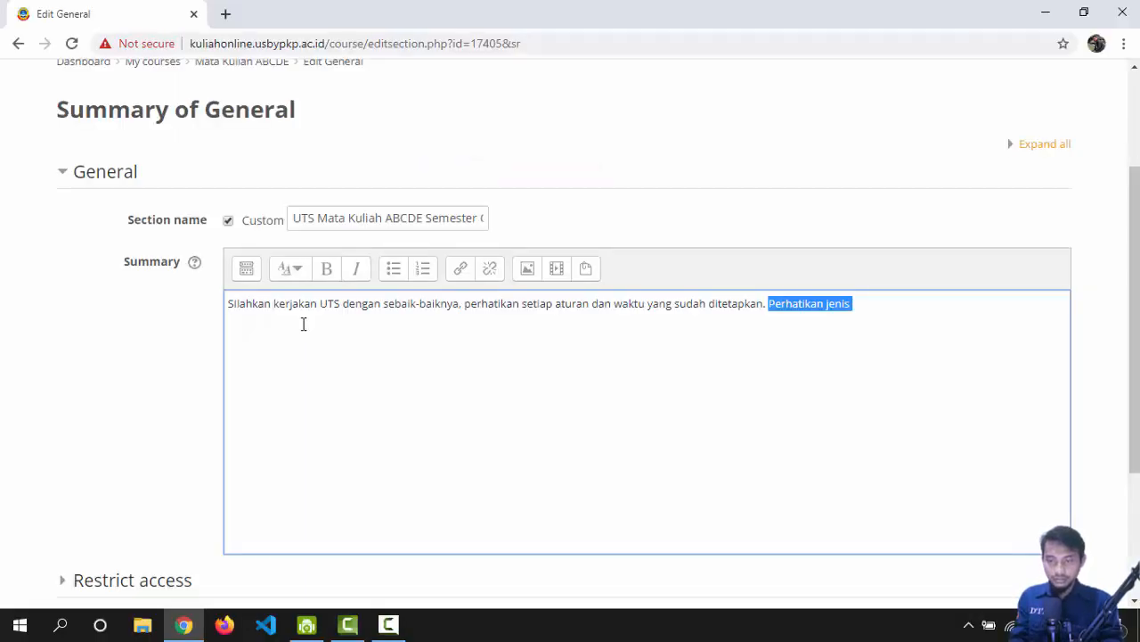
Step: Enter the summary "Silahkan kerjakan UTS dengan sebaik-baiknya, perhatikan setiap aturan dan waktu yang sudah ditetapkan. dan seterusnya.........." and save the section changes
{"action": "type", "text": "dan sete"}
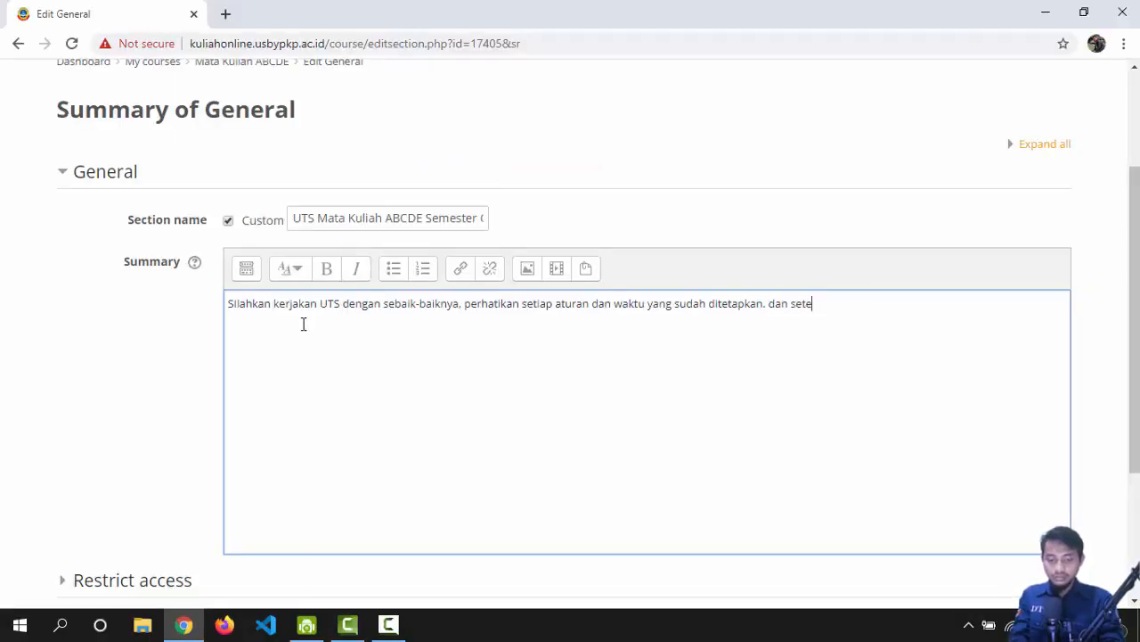
{"action": "type", "text": "rusnya........."}
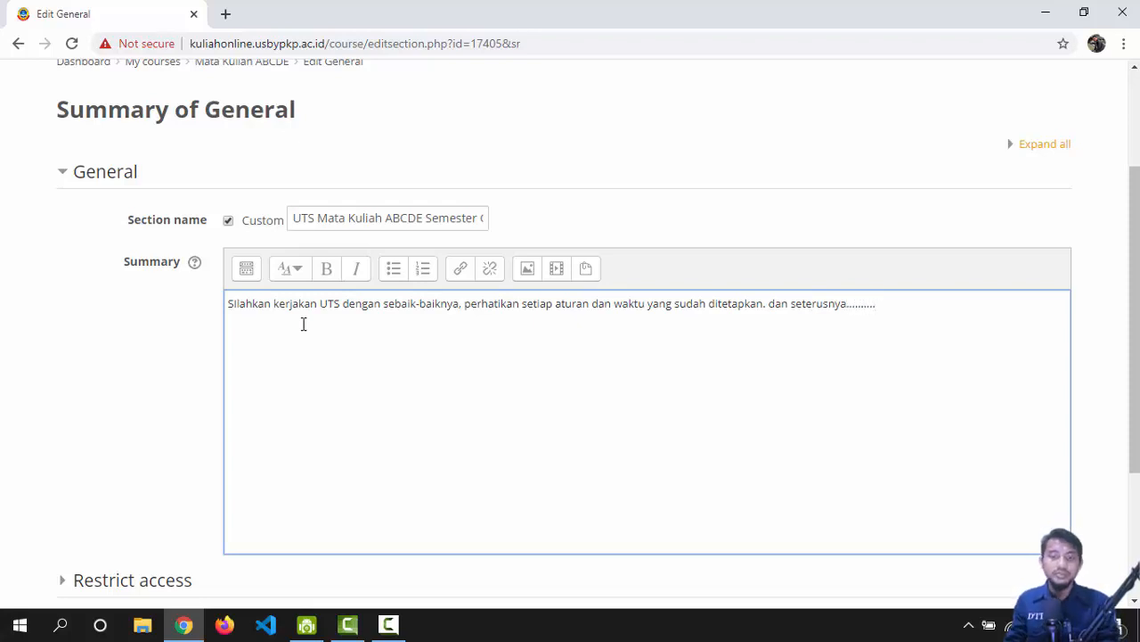
{"action": "scroll", "coordinate": [316, 323], "scroll_direction": "down", "scroll_amount": 3}
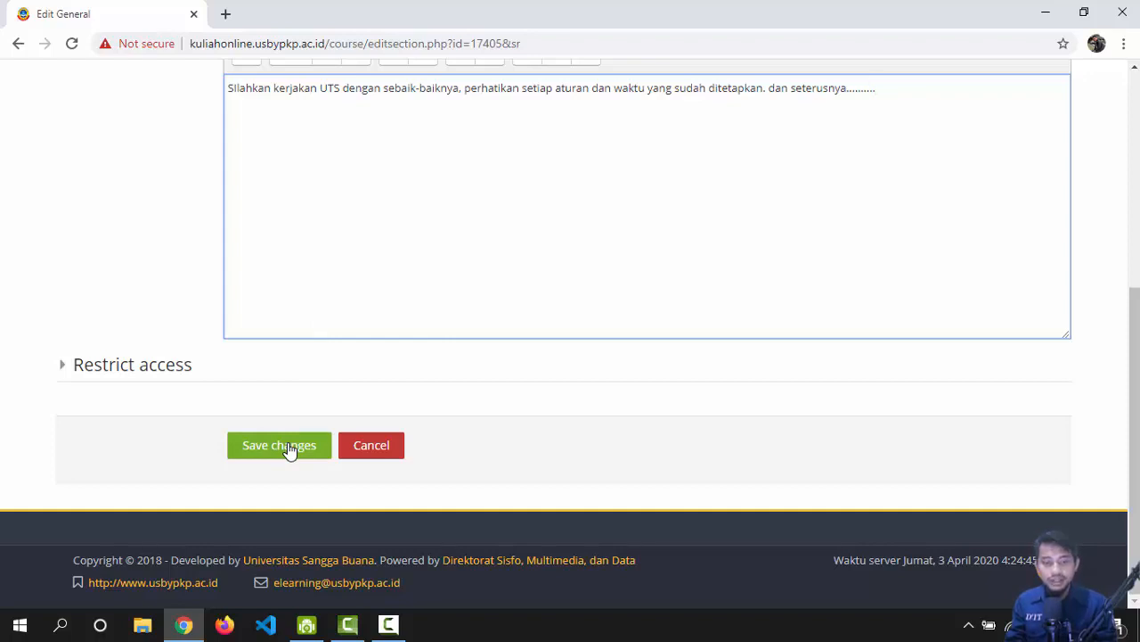
{"action": "scroll", "coordinate": [294, 445], "scroll_direction": "up", "scroll_amount": 4}
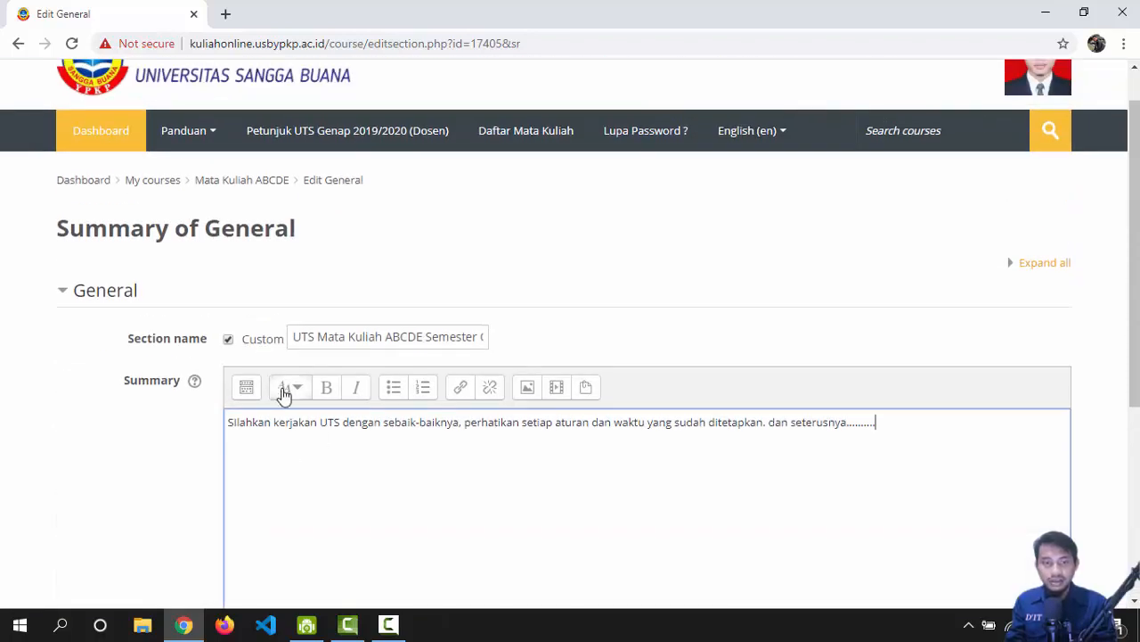
{"action": "scroll", "coordinate": [292, 255], "scroll_direction": "down", "scroll_amount": 2}
{"action": "scroll", "coordinate": [323, 390], "scroll_direction": "down", "scroll_amount": 2}
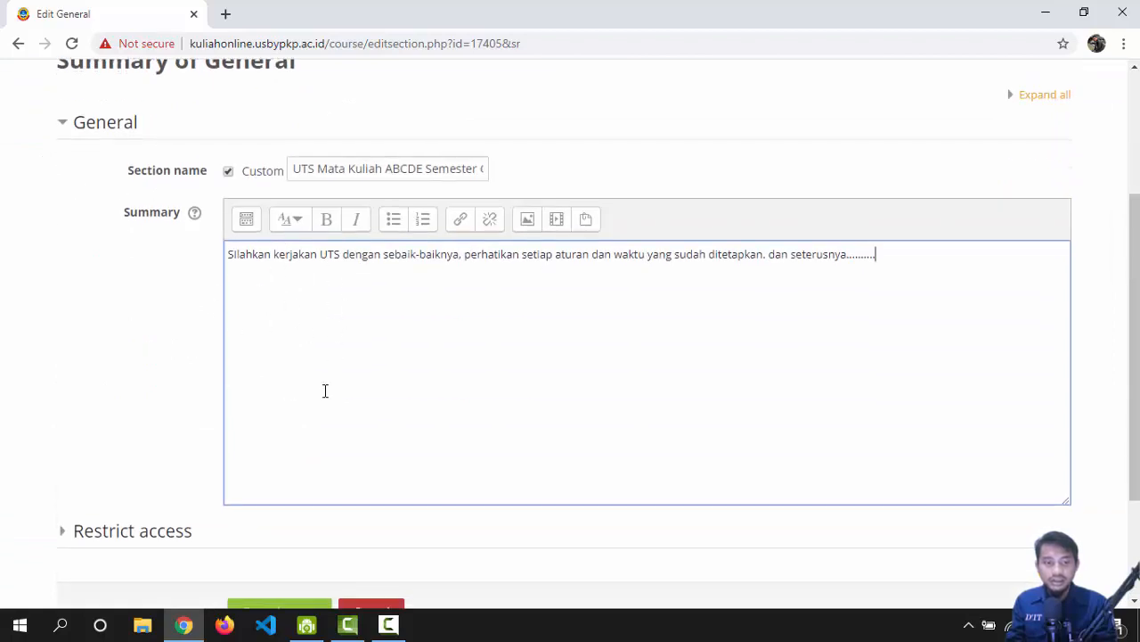
{"action": "left_click", "coordinate": [299, 450]}
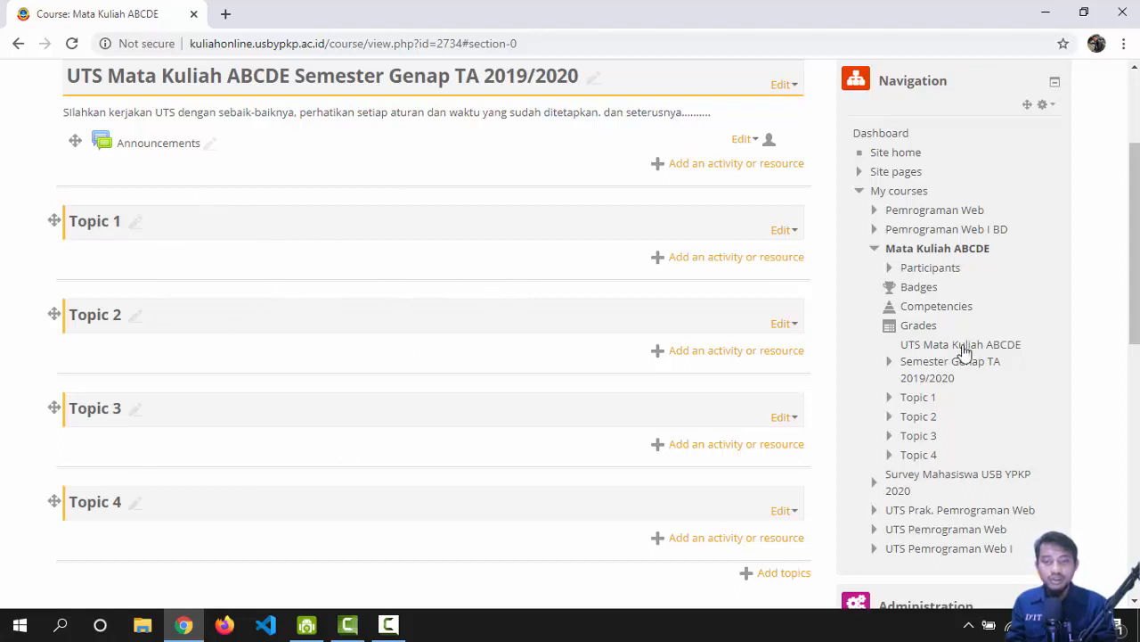
Step: Delete the three surplus topics from the course, keeping only Topic 1 below the general section
{"action": "left_click", "coordinate": [792, 327]}
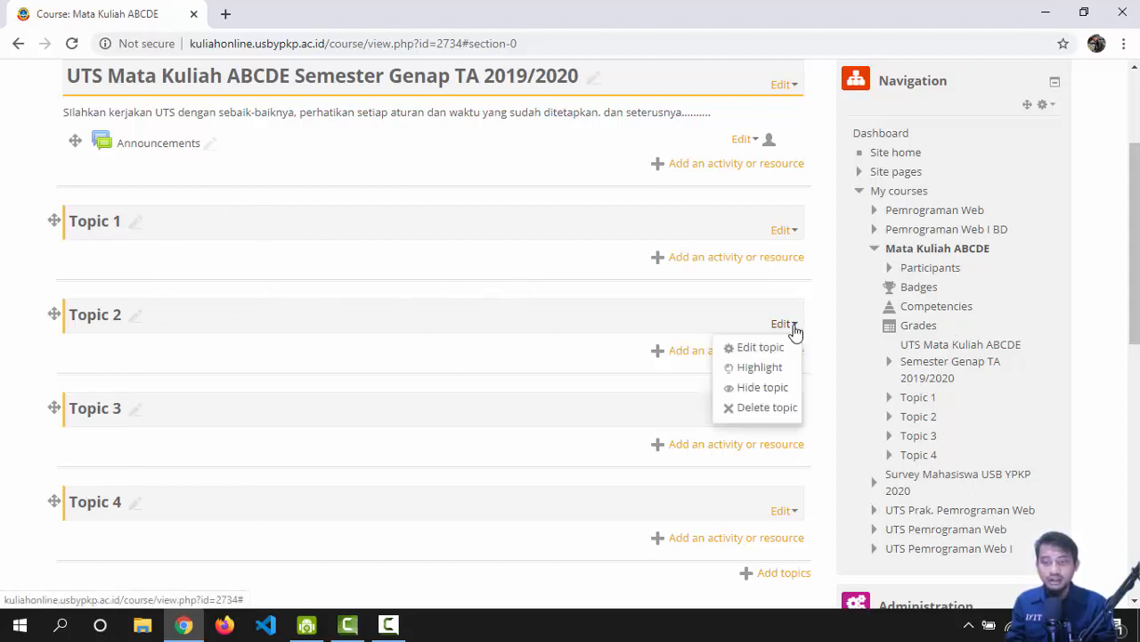
{"action": "left_click", "coordinate": [766, 414]}
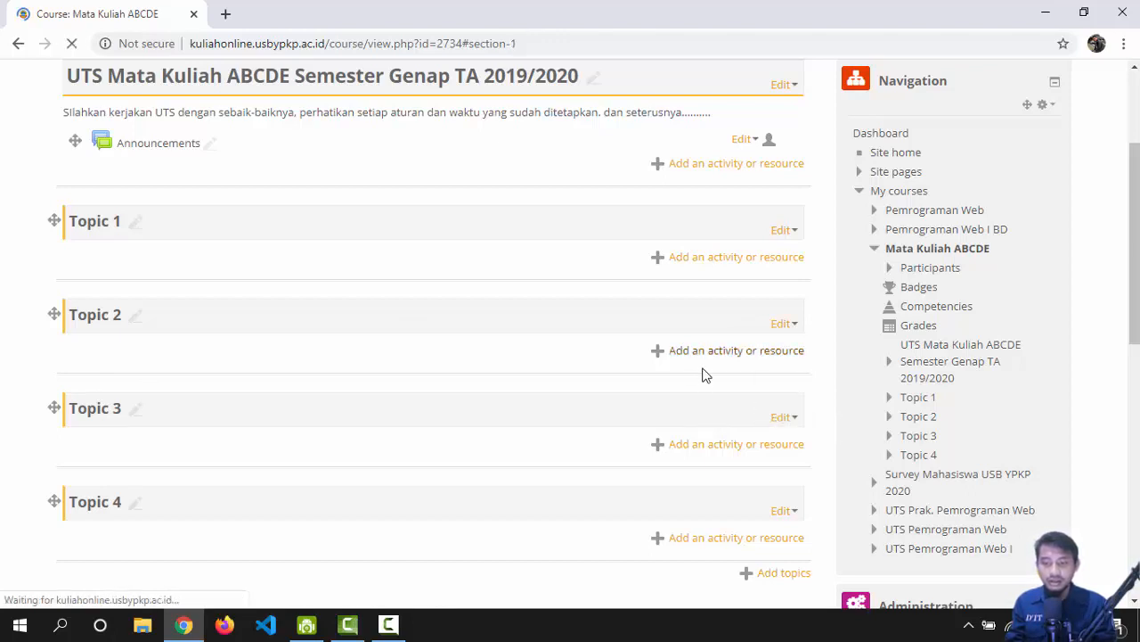
{"action": "scroll", "coordinate": [771, 338], "scroll_direction": "down", "scroll_amount": 1}
{"action": "left_click", "coordinate": [785, 206]}
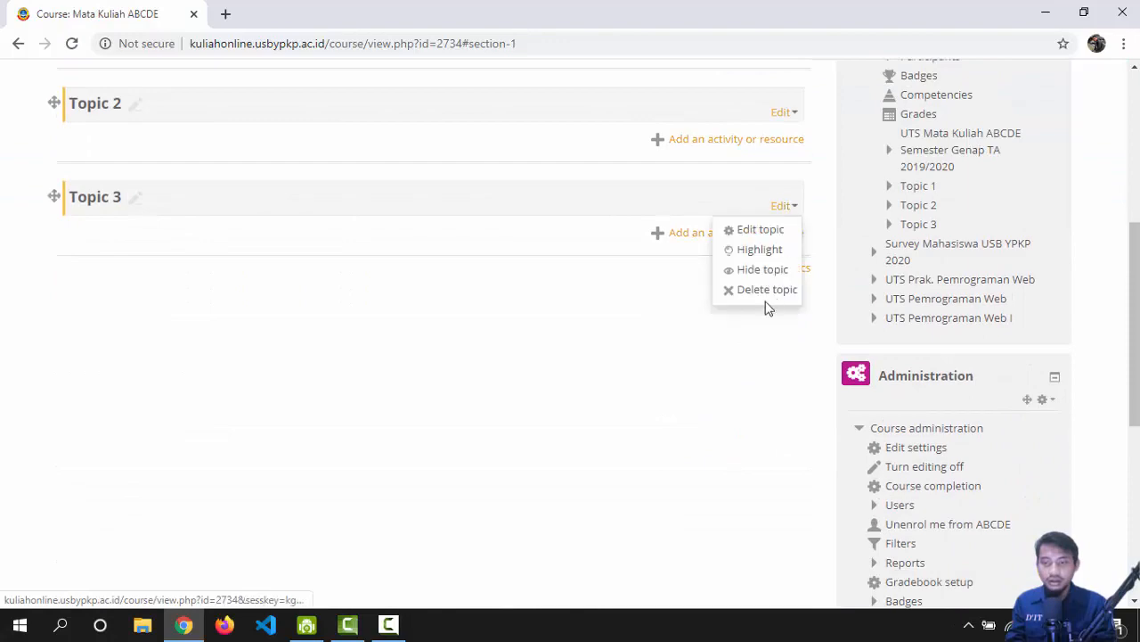
{"action": "scroll", "coordinate": [768, 307], "scroll_direction": "up", "scroll_amount": 1}
{"action": "left_click", "coordinate": [763, 289]}
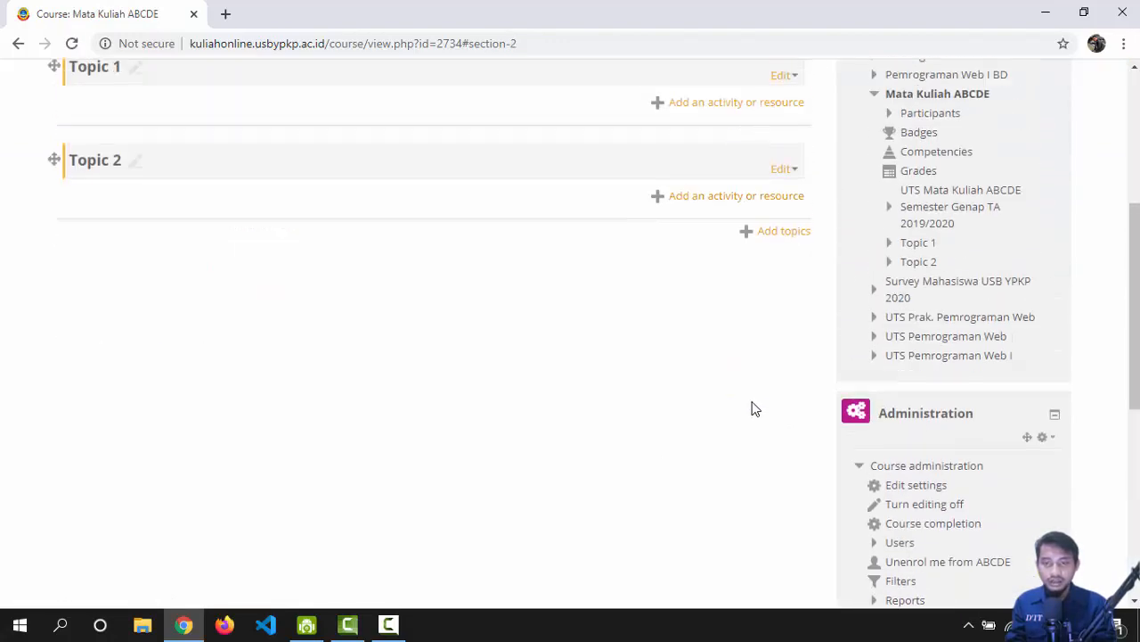
{"action": "scroll", "coordinate": [790, 282], "scroll_direction": "up", "scroll_amount": 2}
{"action": "left_click", "coordinate": [789, 283]}
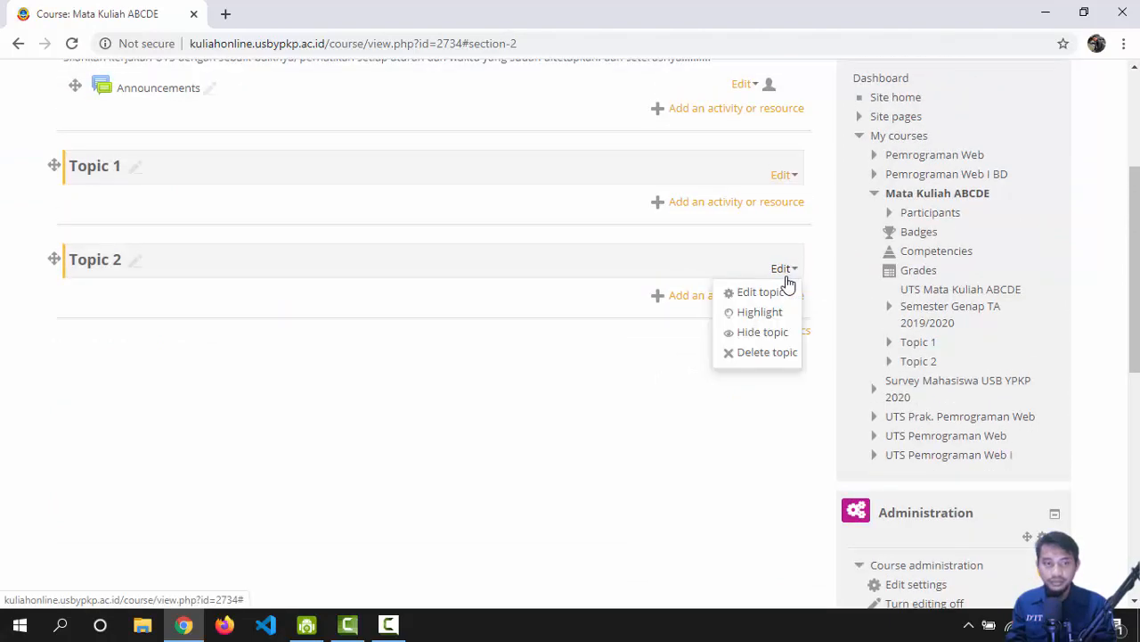
{"action": "left_click", "coordinate": [755, 352]}
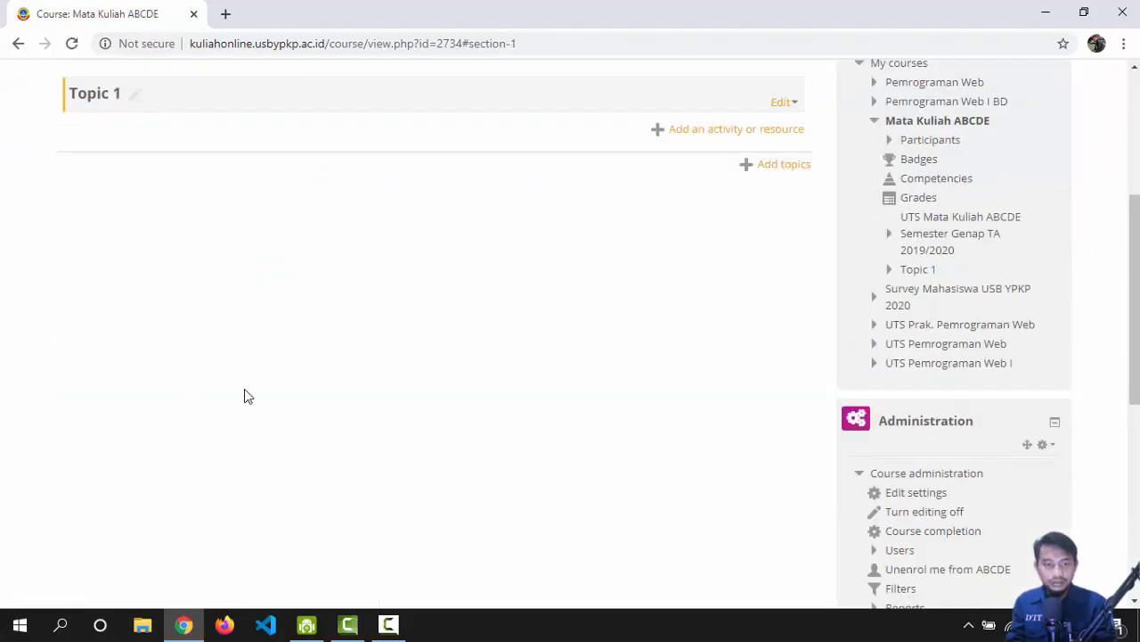
{"action": "scroll", "coordinate": [247, 395], "scroll_direction": "up", "scroll_amount": 3}
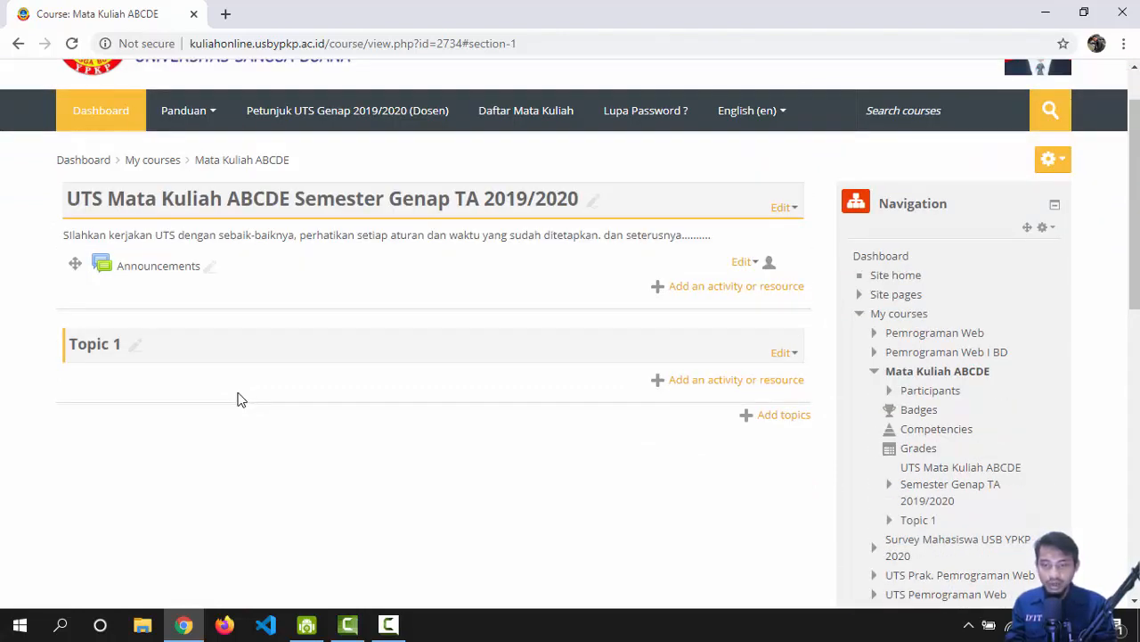
{"action": "left_click", "coordinate": [784, 425]}
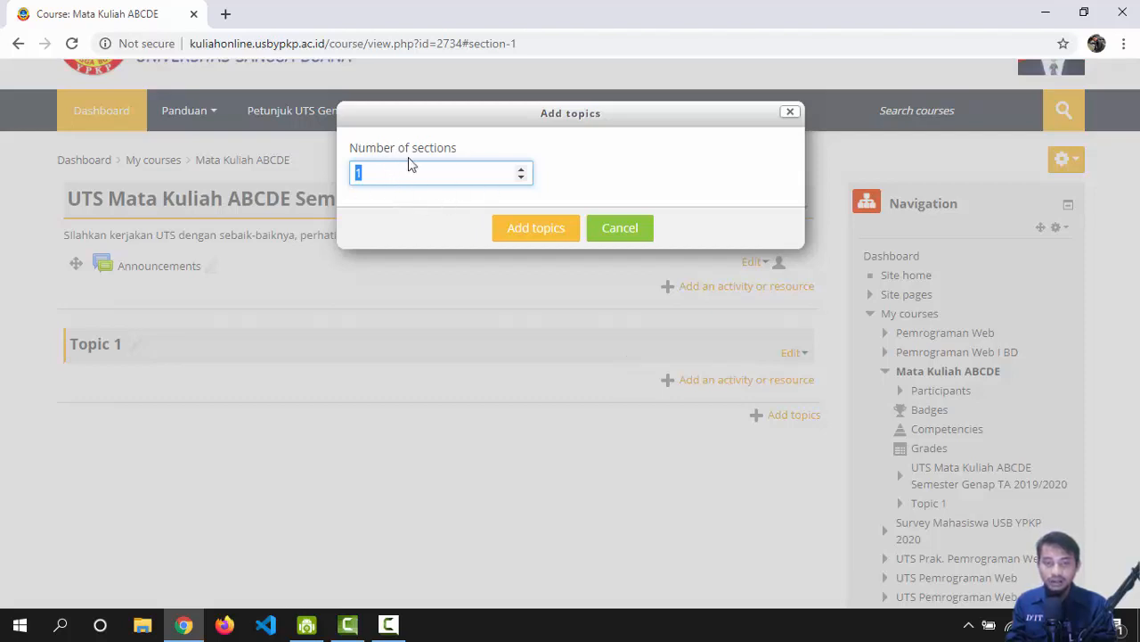
{"action": "left_click", "coordinate": [522, 169]}
{"action": "left_click", "coordinate": [522, 169]}
{"action": "left_click", "coordinate": [522, 169]}
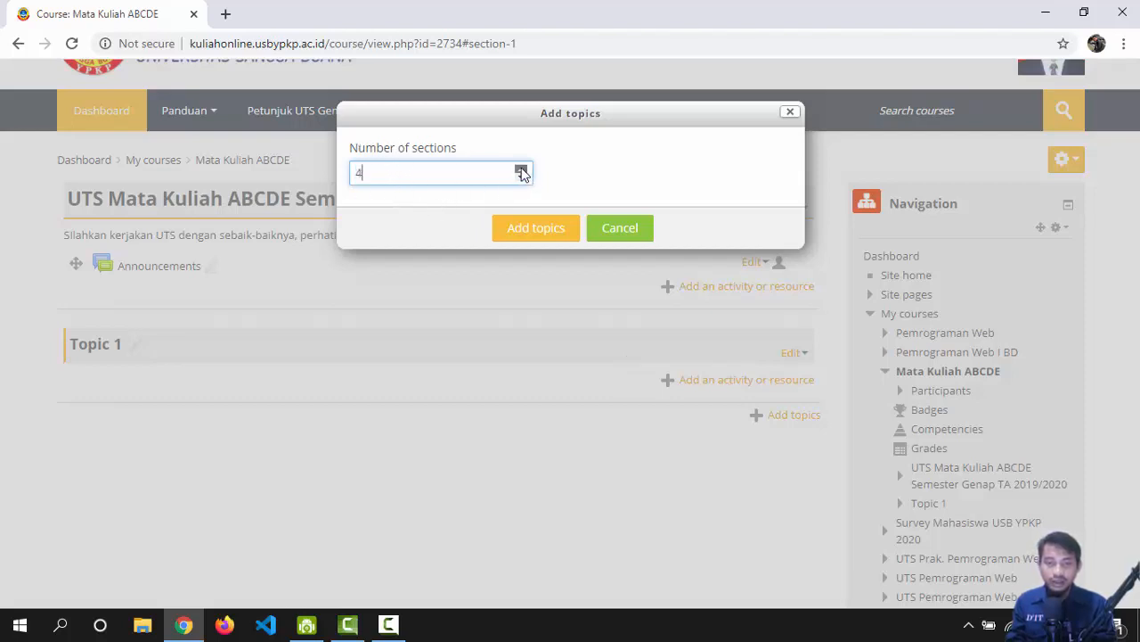
{"action": "left_click", "coordinate": [640, 233]}
Step: Rename Topic 1 to "Ujian Tengah Semester"
{"action": "scroll", "coordinate": [392, 335], "scroll_direction": "down", "scroll_amount": 1}
{"action": "scroll", "coordinate": [383, 336], "scroll_direction": "up", "scroll_amount": 1}
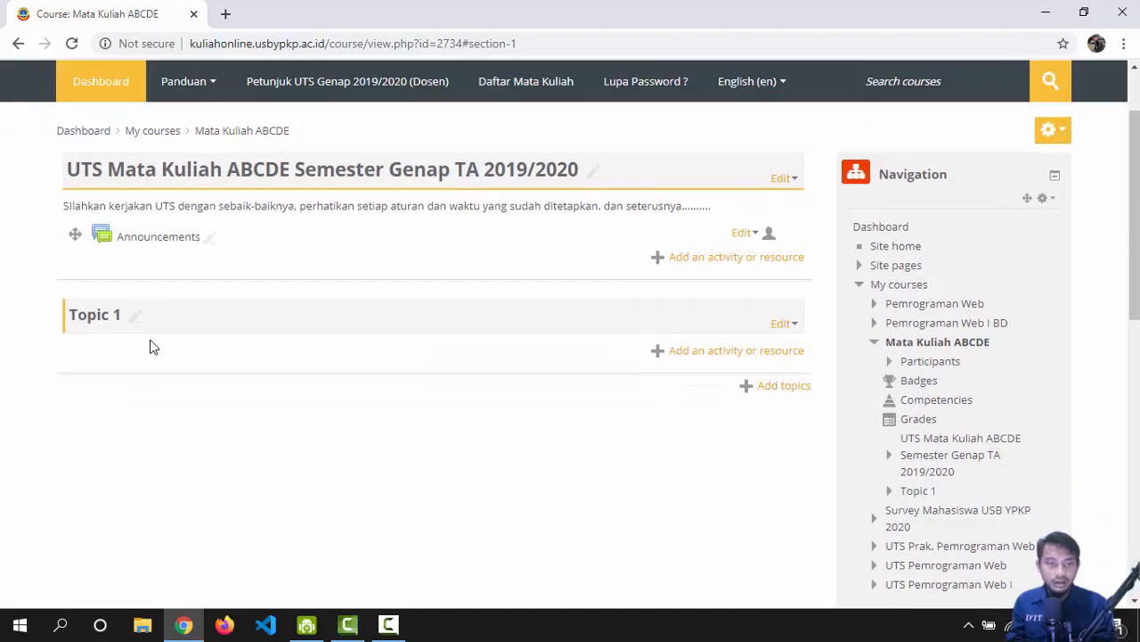
{"action": "scroll", "coordinate": [151, 347], "scroll_direction": "up", "scroll_amount": 1}
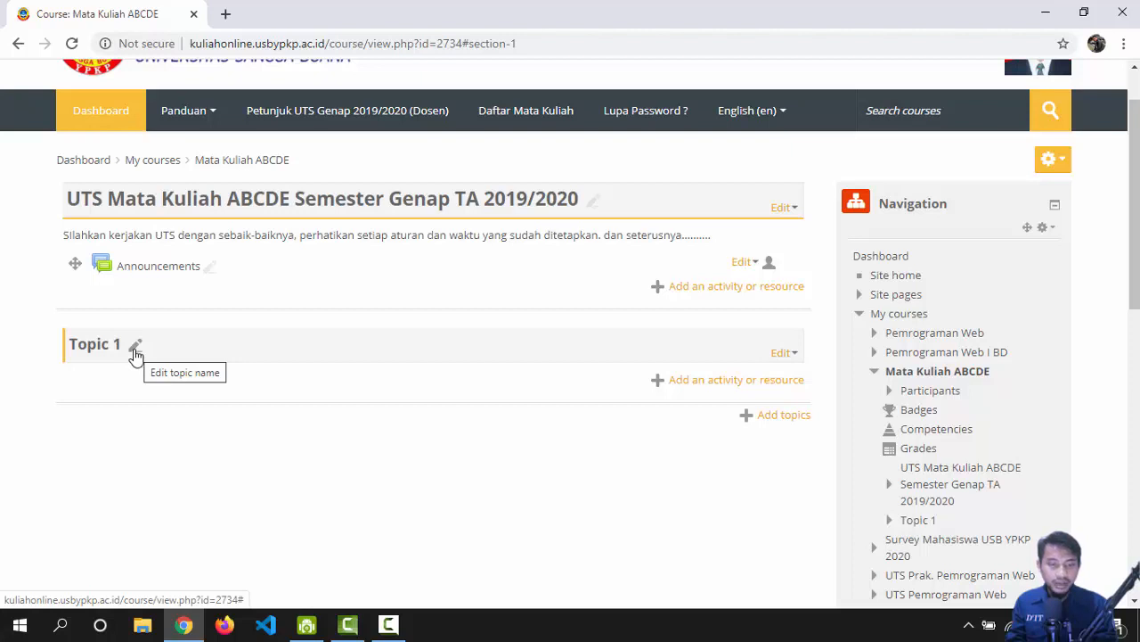
{"action": "left_click", "coordinate": [135, 352]}
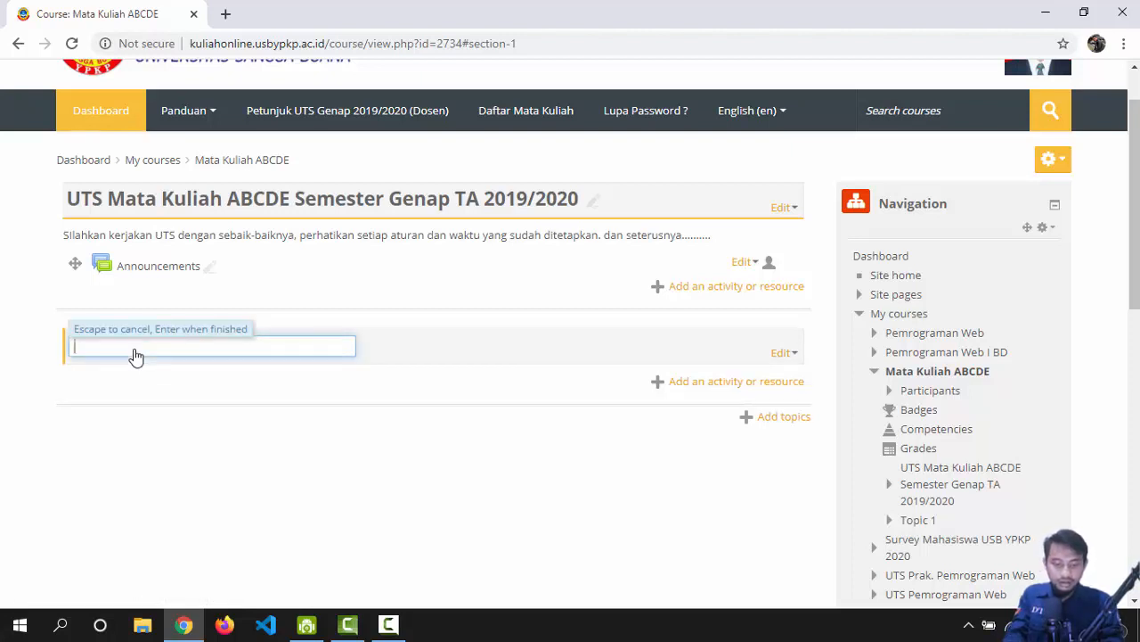
{"action": "type", "text": "Ujian Tengah Semester"}
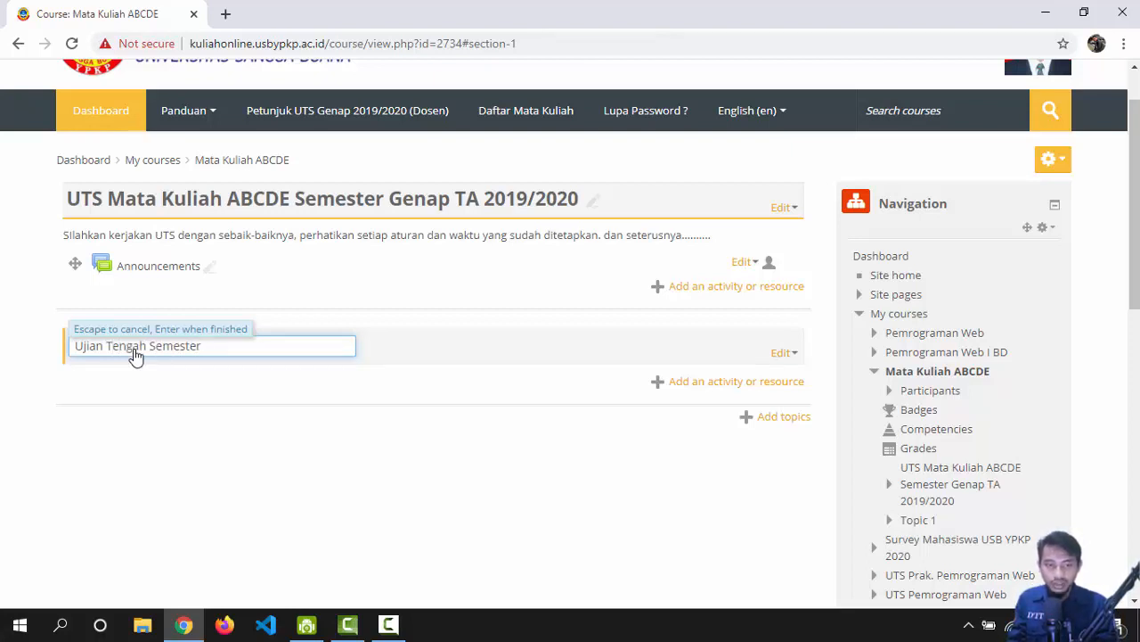
{"action": "key", "text": "Return"}
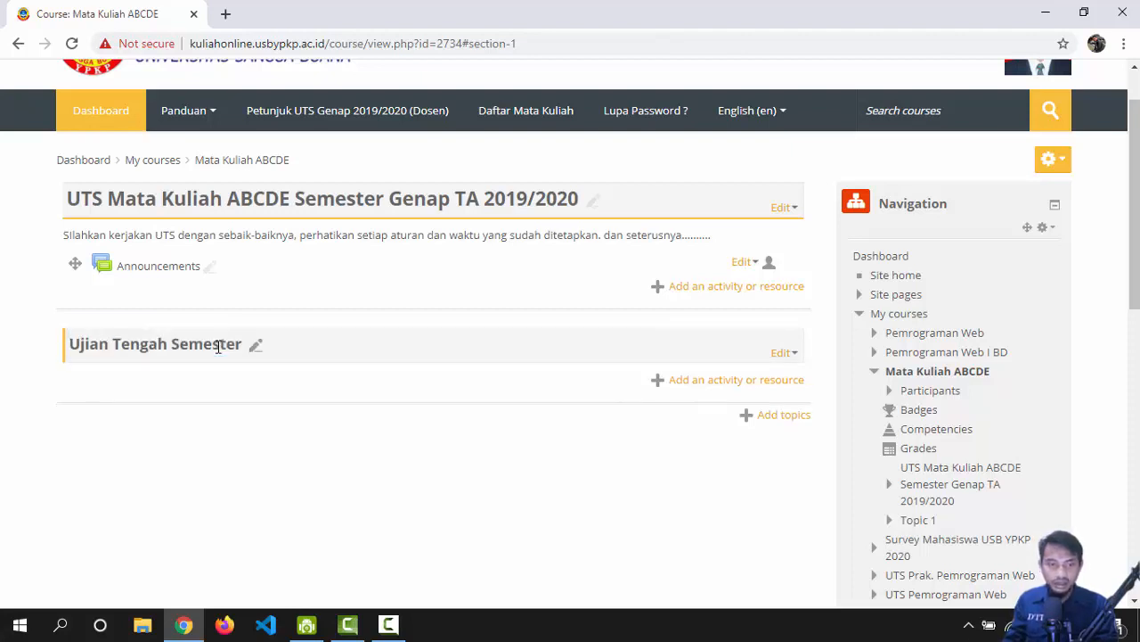
Step: Add a Quiz activity to the Ujian Tengah Semester topic and name it "Ujian Tengah Semester Genap 19/20"
{"action": "left_click", "coordinate": [738, 387]}
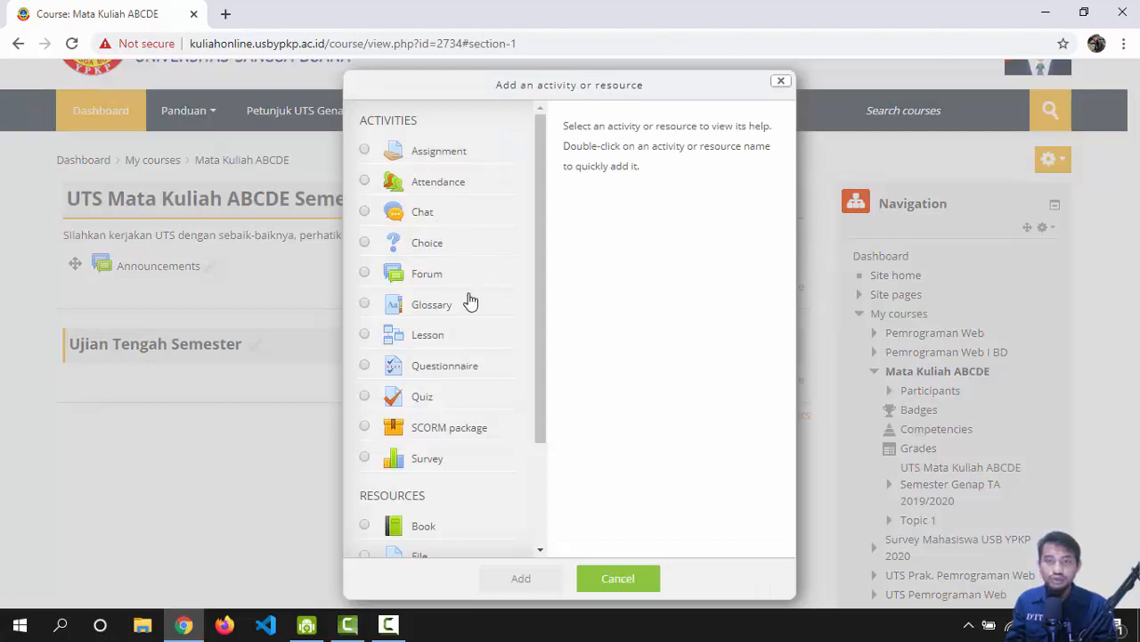
{"action": "scroll", "coordinate": [542, 213], "scroll_direction": "down", "scroll_amount": 2}
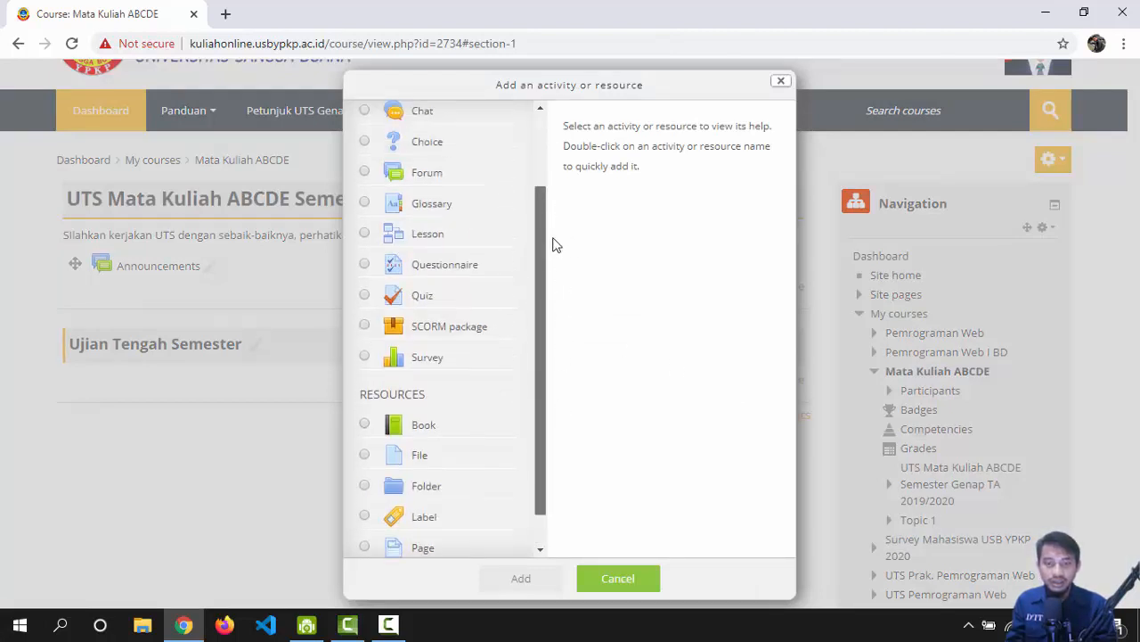
{"action": "scroll", "coordinate": [552, 245], "scroll_direction": "up", "scroll_amount": 2}
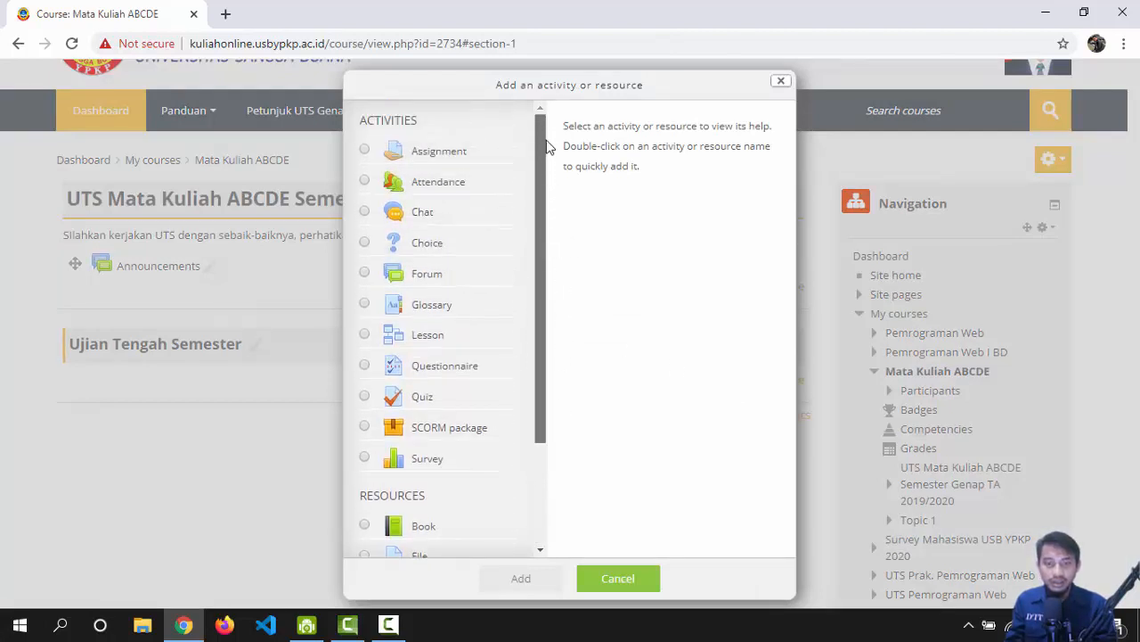
{"action": "left_click", "coordinate": [419, 405]}
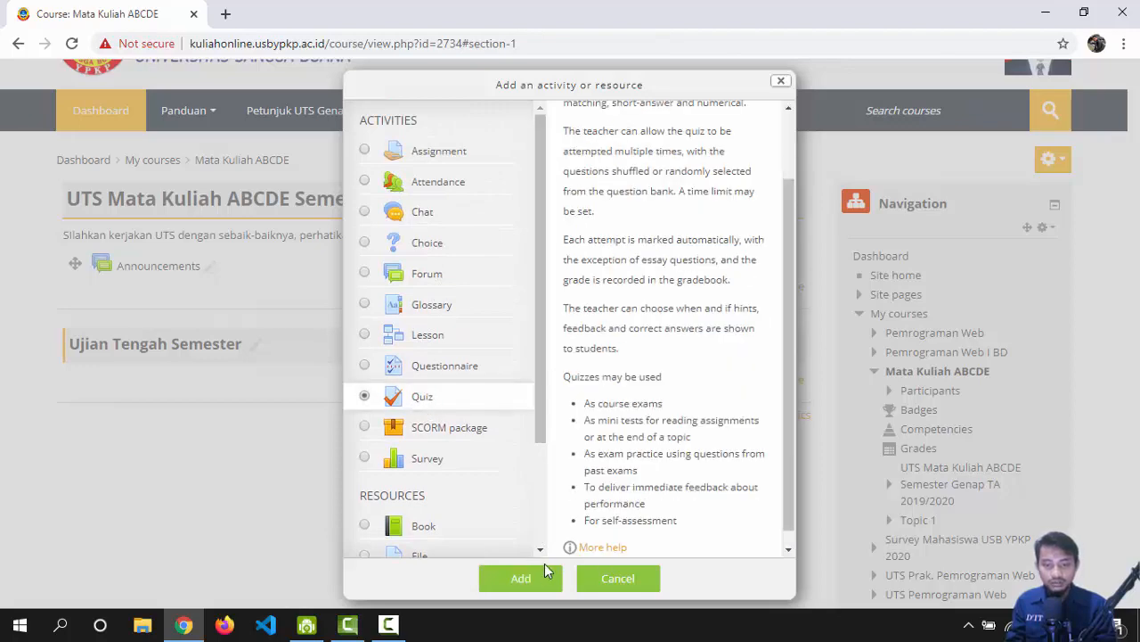
{"action": "left_click", "coordinate": [521, 579]}
{"action": "left_click", "coordinate": [262, 249]}
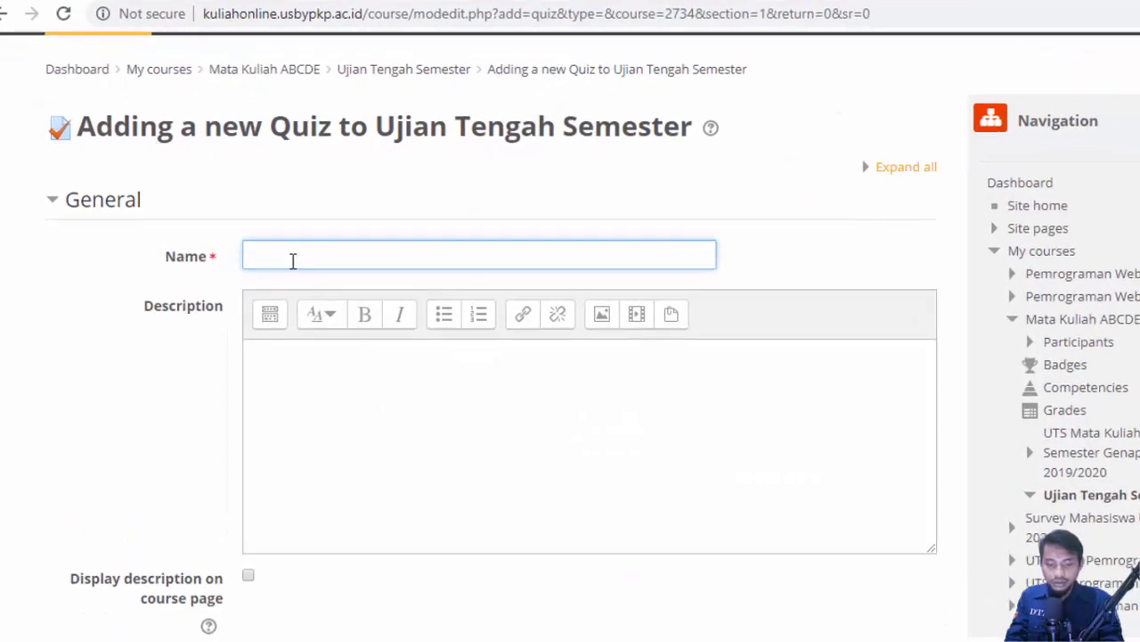
{"action": "type", "text": "Ujian Tengah Semester Genap 19/20"}
Step: Enter the description "Kerjakan UTS dengan sejujur-jujurnya, jangan lupa berdoa sebelum memulai mengerjakan. dan seterusnya..........." and have it displayed on the course page
{"action": "scroll", "coordinate": [400, 329], "scroll_direction": "down", "scroll_amount": 1}
{"action": "left_click", "coordinate": [400, 328]}
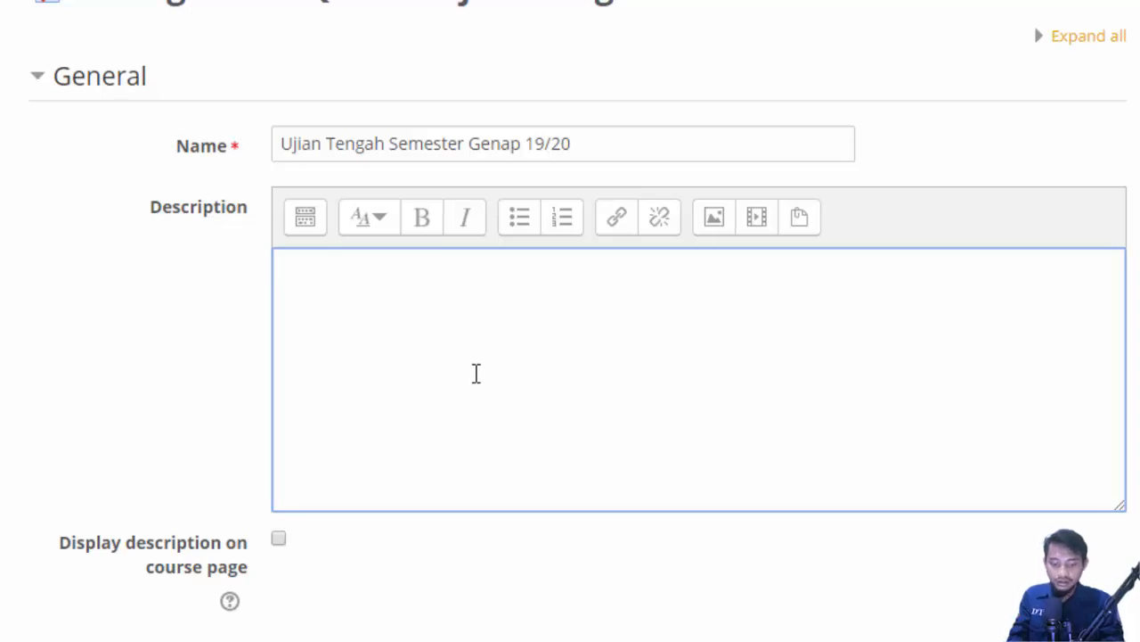
{"action": "type", "text": "erjakan"}
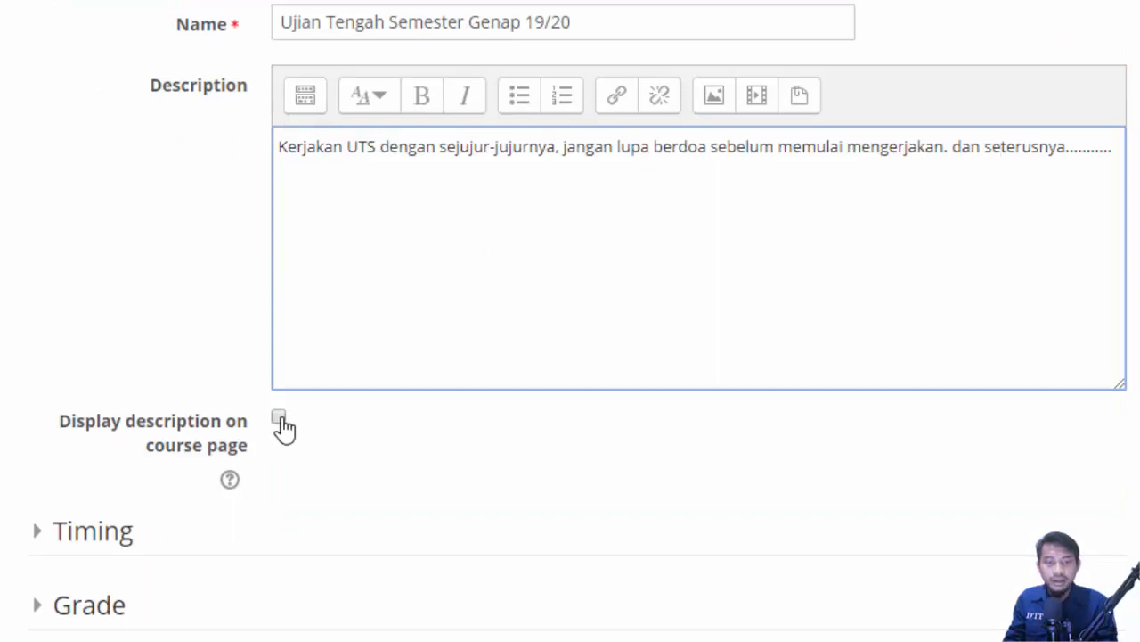
{"action": "left_click", "coordinate": [279, 419]}
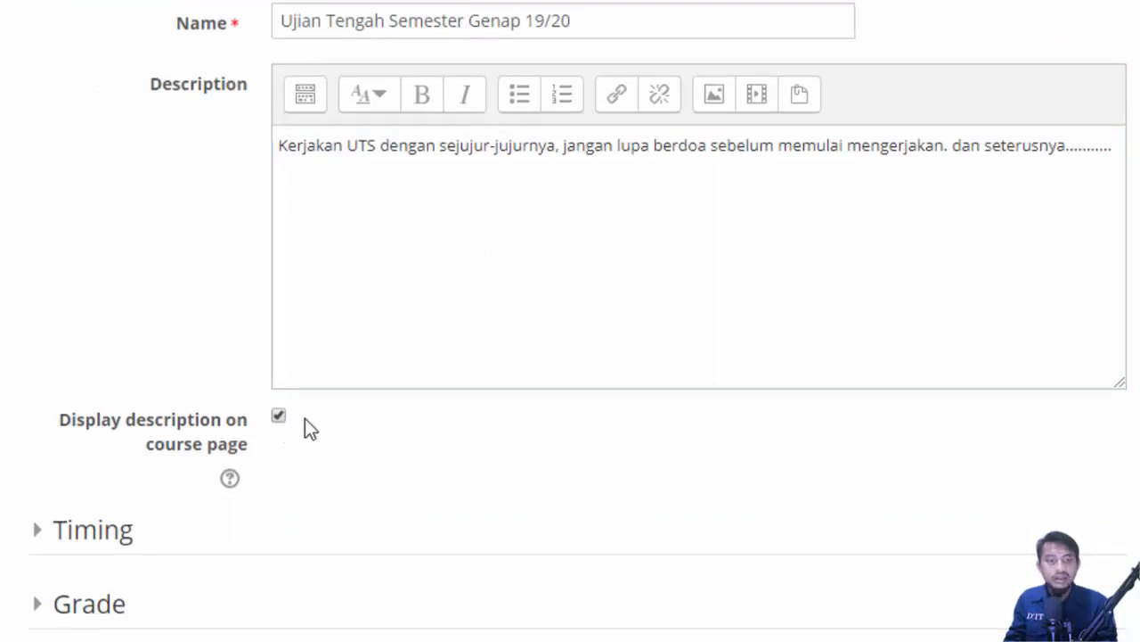
Step: Enable the quiz's opening time and set it to 13 April 2020, 09:30
{"action": "scroll", "coordinate": [305, 428], "scroll_direction": "down", "scroll_amount": 3}
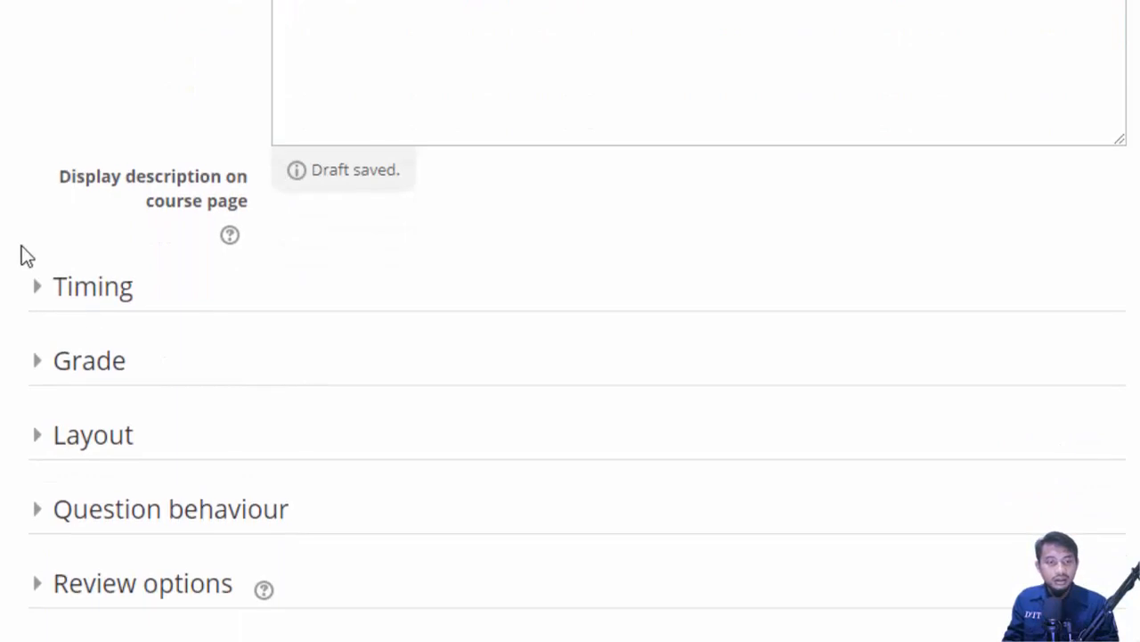
{"action": "scroll", "coordinate": [22, 249], "scroll_direction": "down", "scroll_amount": 2}
{"action": "left_click", "coordinate": [39, 177]}
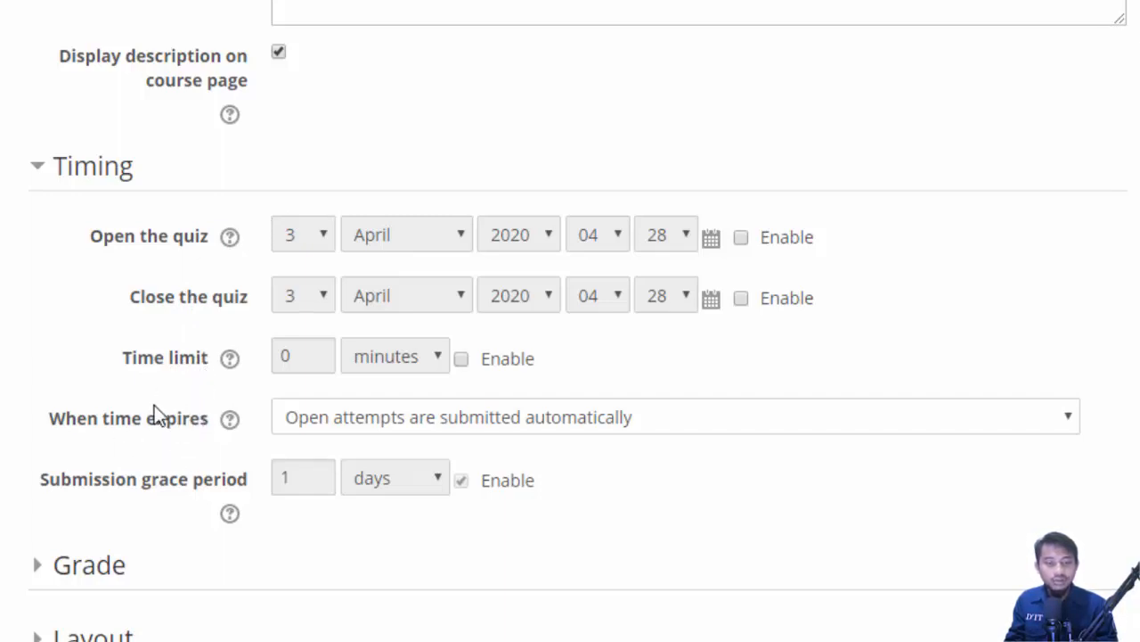
{"action": "left_click", "coordinate": [724, 215]}
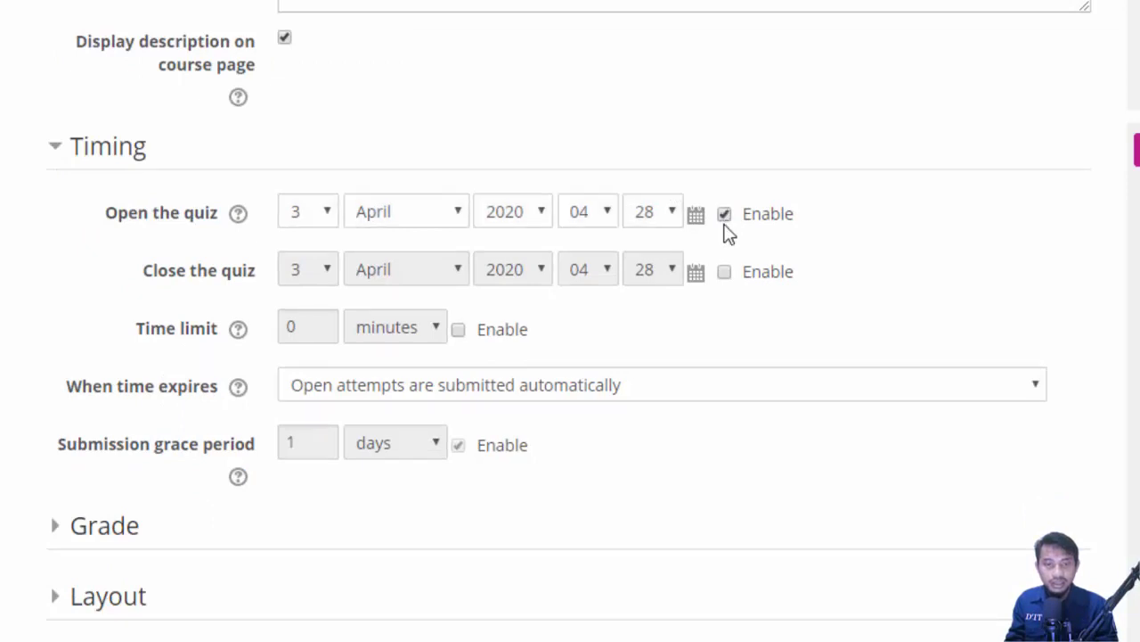
{"action": "left_click", "coordinate": [316, 222]}
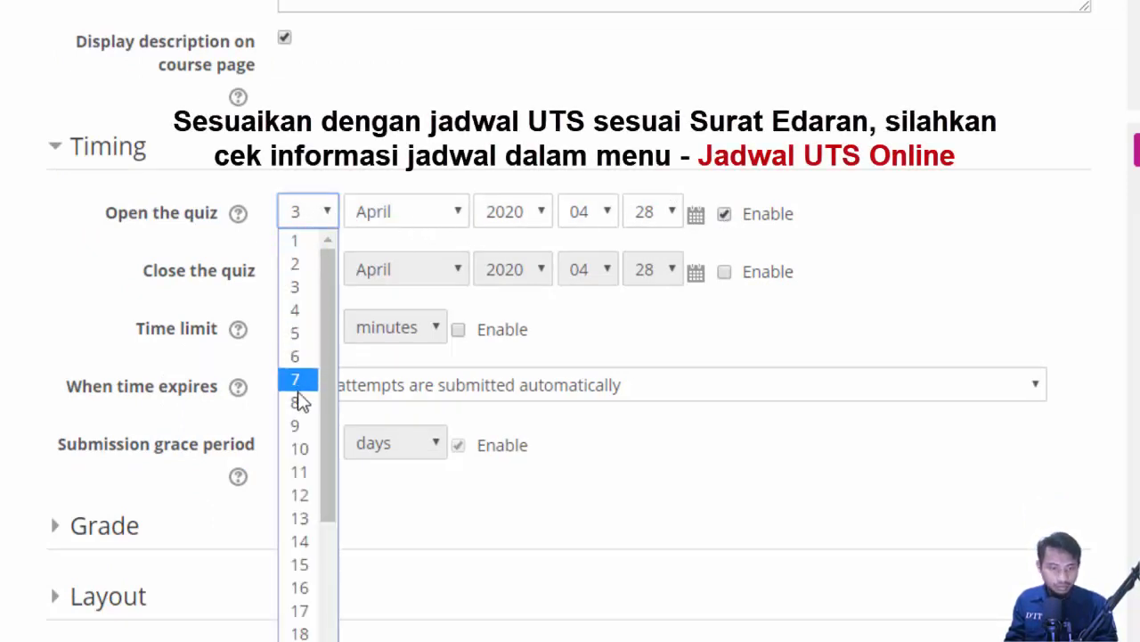
{"action": "scroll", "coordinate": [334, 459], "scroll_direction": "down", "scroll_amount": 1}
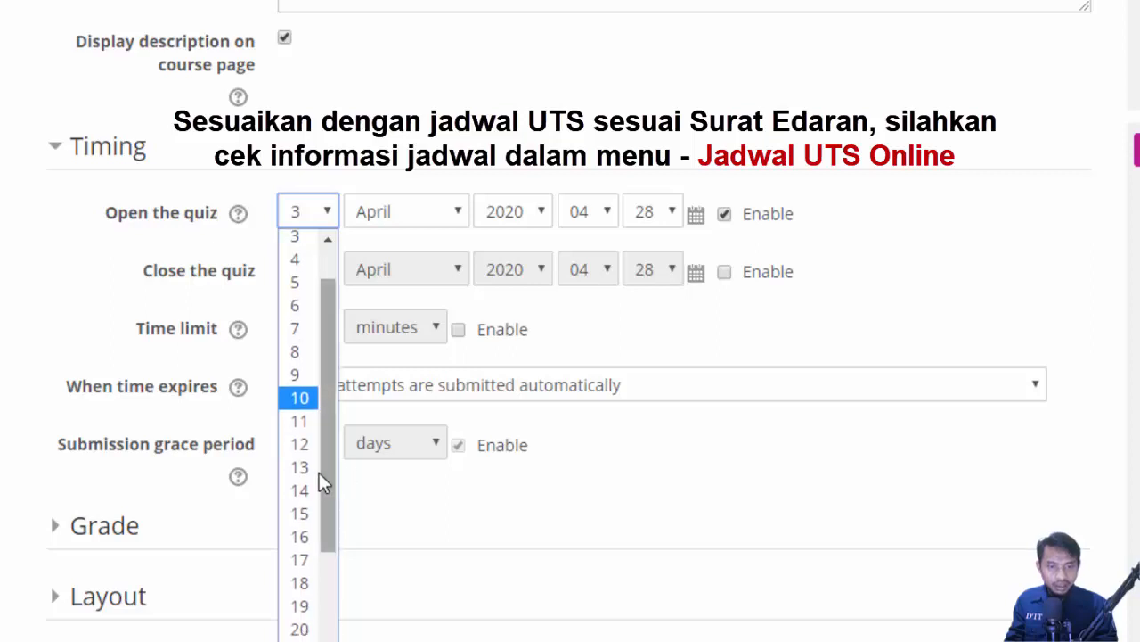
{"action": "left_click", "coordinate": [301, 467]}
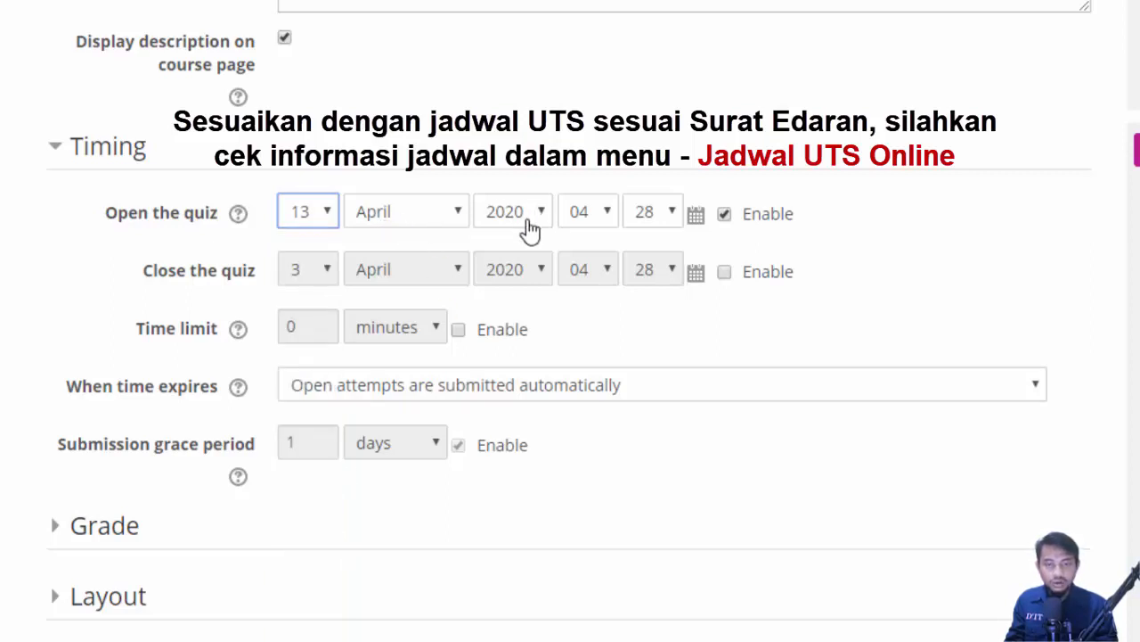
{"action": "left_click", "coordinate": [597, 223]}
{"action": "scroll", "coordinate": [615, 357], "scroll_direction": "down", "scroll_amount": 1}
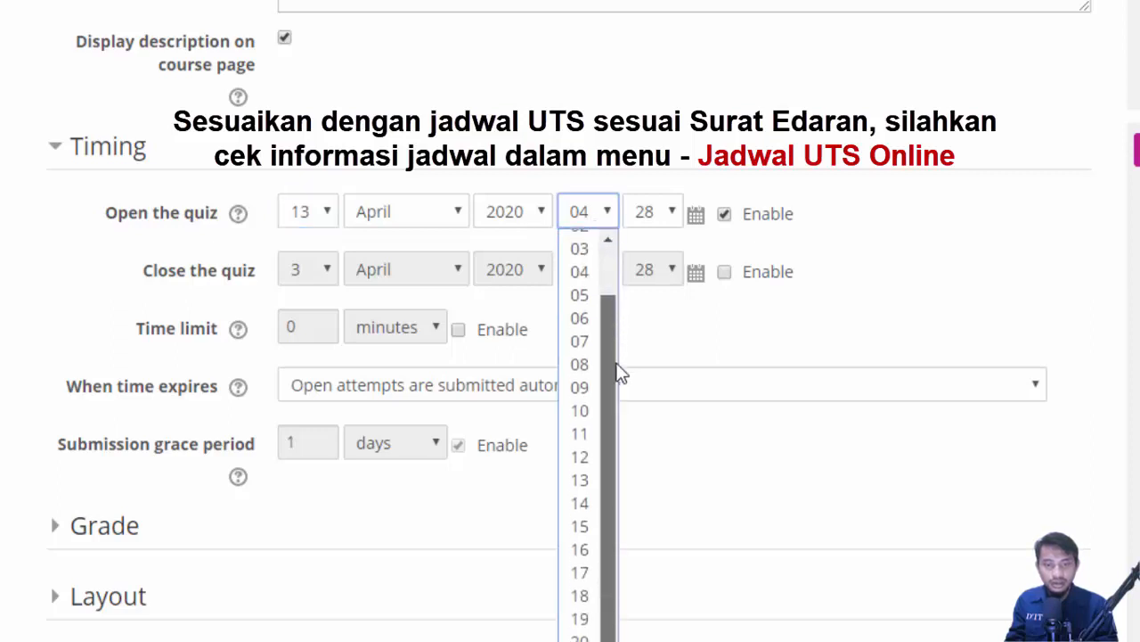
{"action": "left_click", "coordinate": [579, 383]}
{"action": "left_click", "coordinate": [650, 219]}
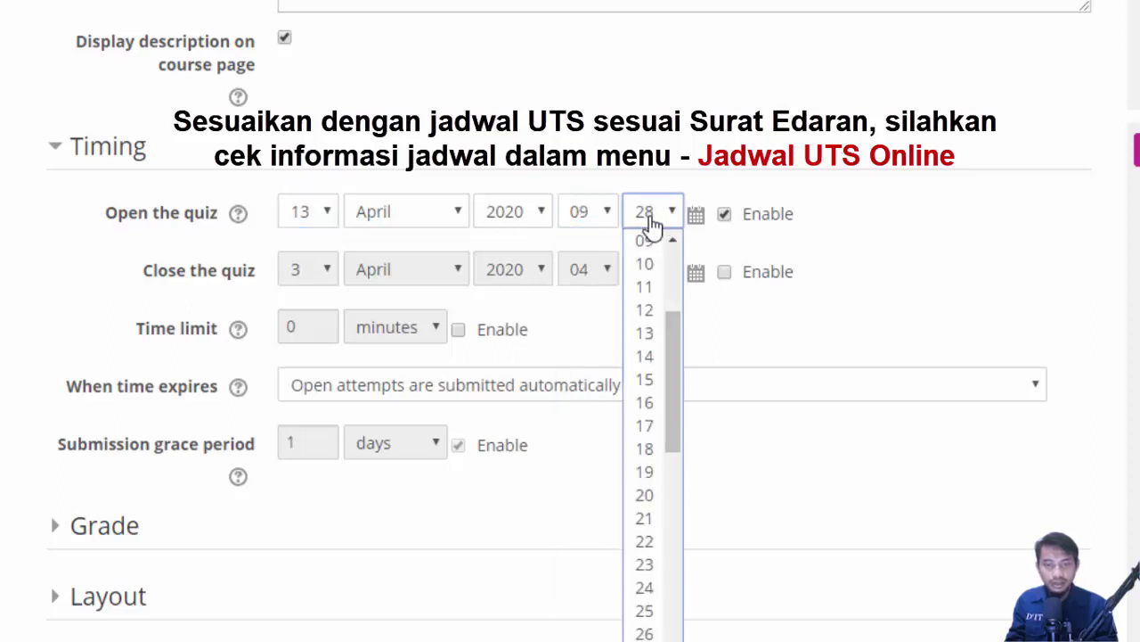
{"action": "scroll", "coordinate": [681, 456], "scroll_direction": "down", "scroll_amount": 3}
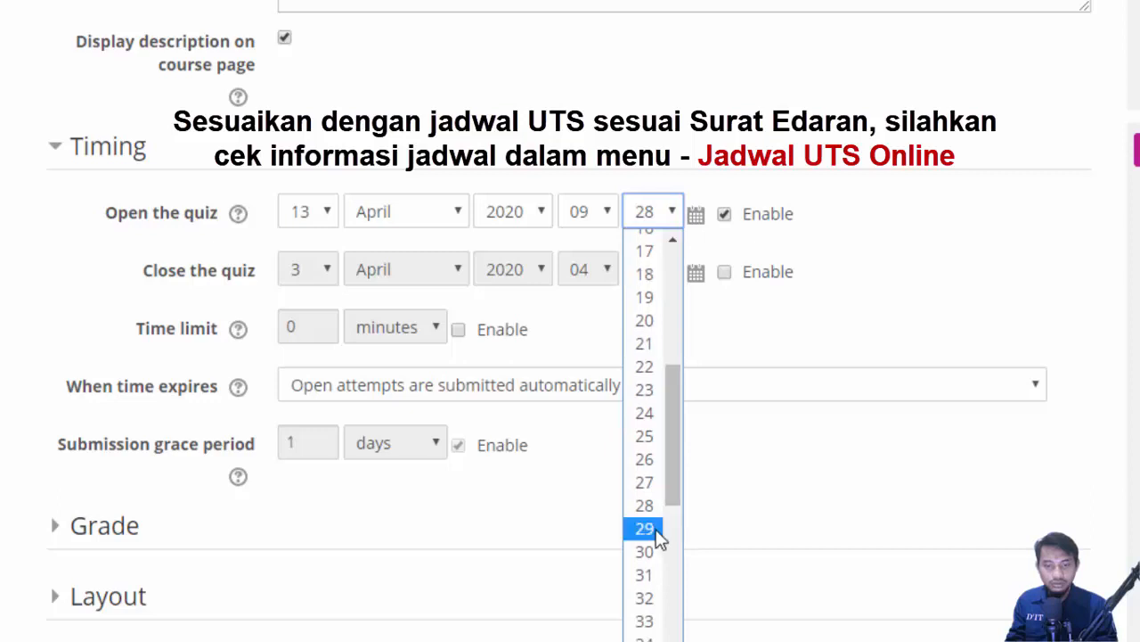
{"action": "left_click", "coordinate": [652, 552]}
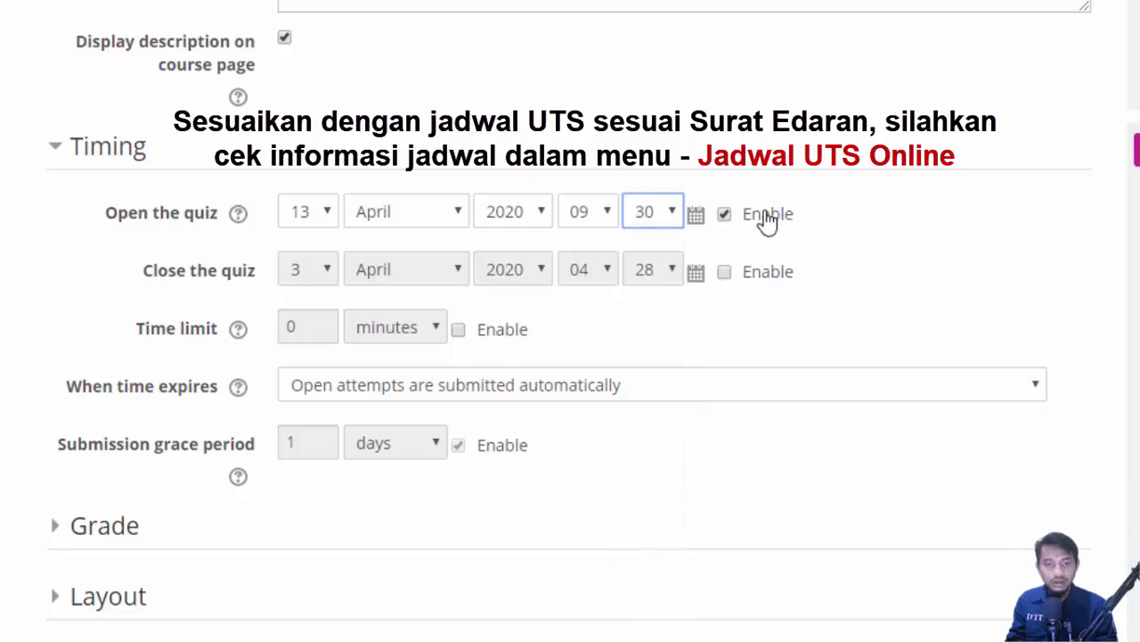
Step: Enable the quiz's closing time and set it to 13 April 2020, 10:30
{"action": "left_click", "coordinate": [726, 273]}
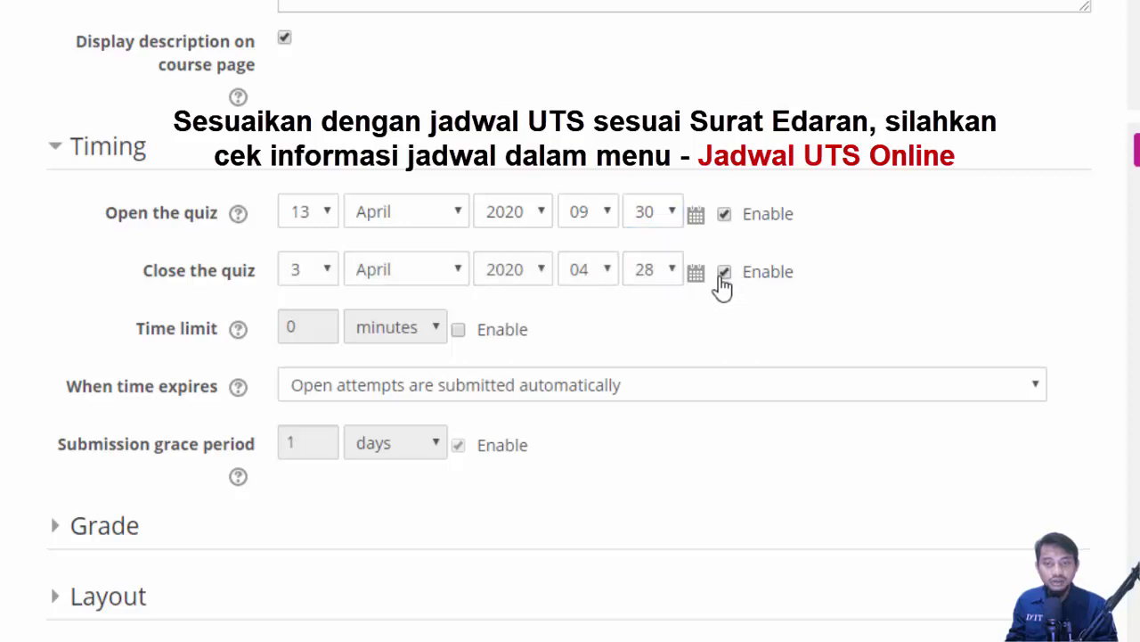
{"action": "left_click", "coordinate": [318, 275]}
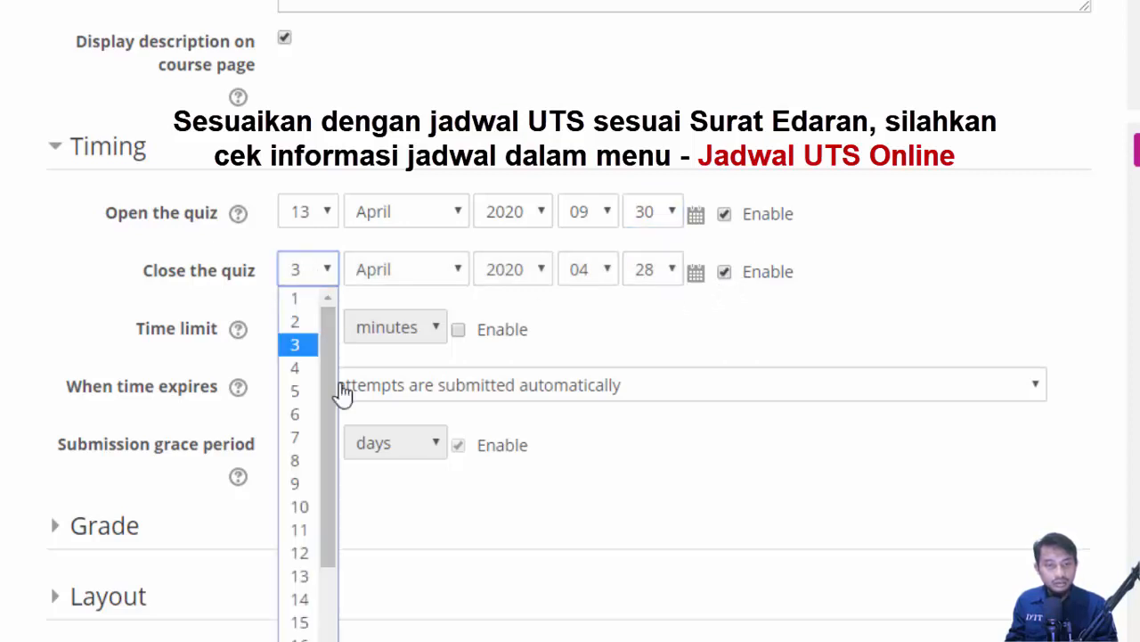
{"action": "left_click_drag", "start_coordinate": [330, 400], "coordinate": [331, 425]}
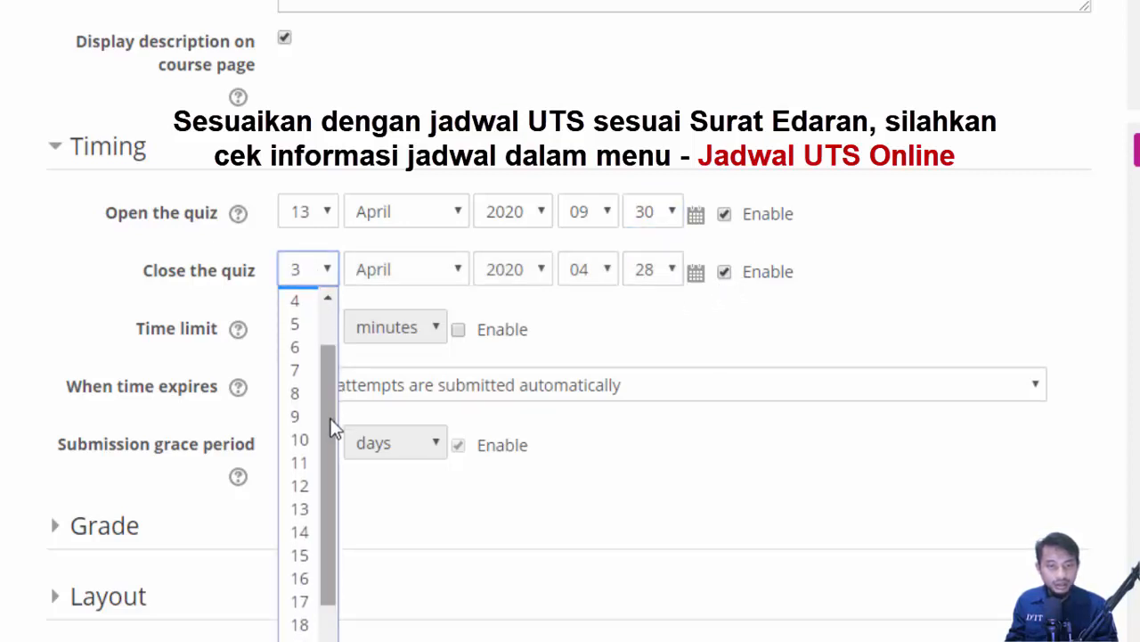
{"action": "left_click", "coordinate": [300, 509]}
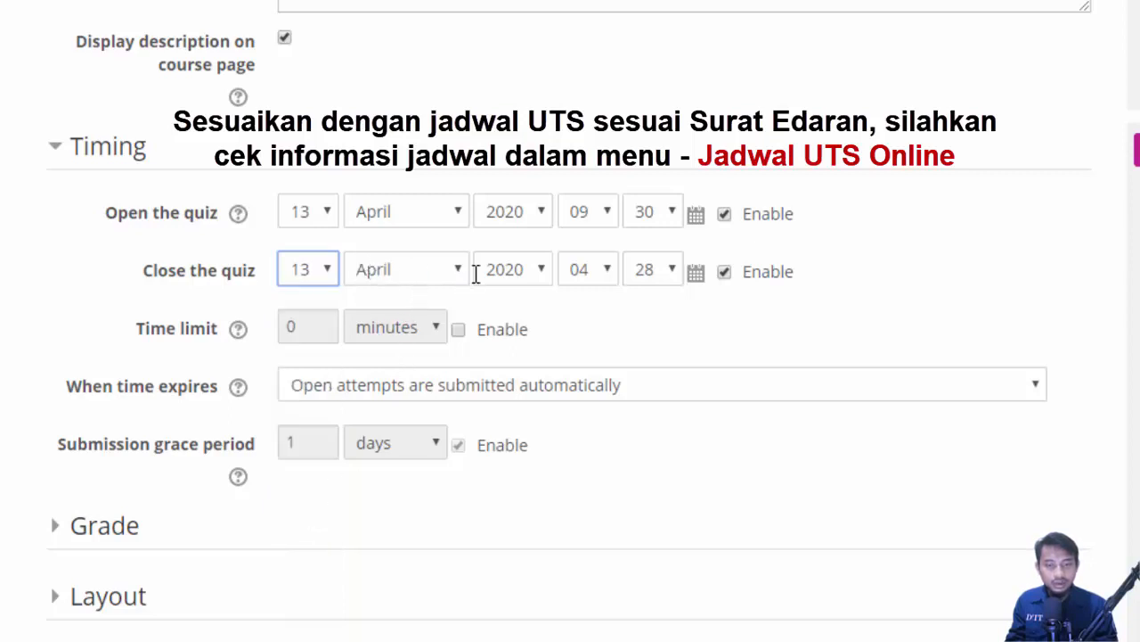
{"action": "left_click", "coordinate": [603, 275]}
{"action": "left_click_drag", "start_coordinate": [611, 350], "coordinate": [611, 378]}
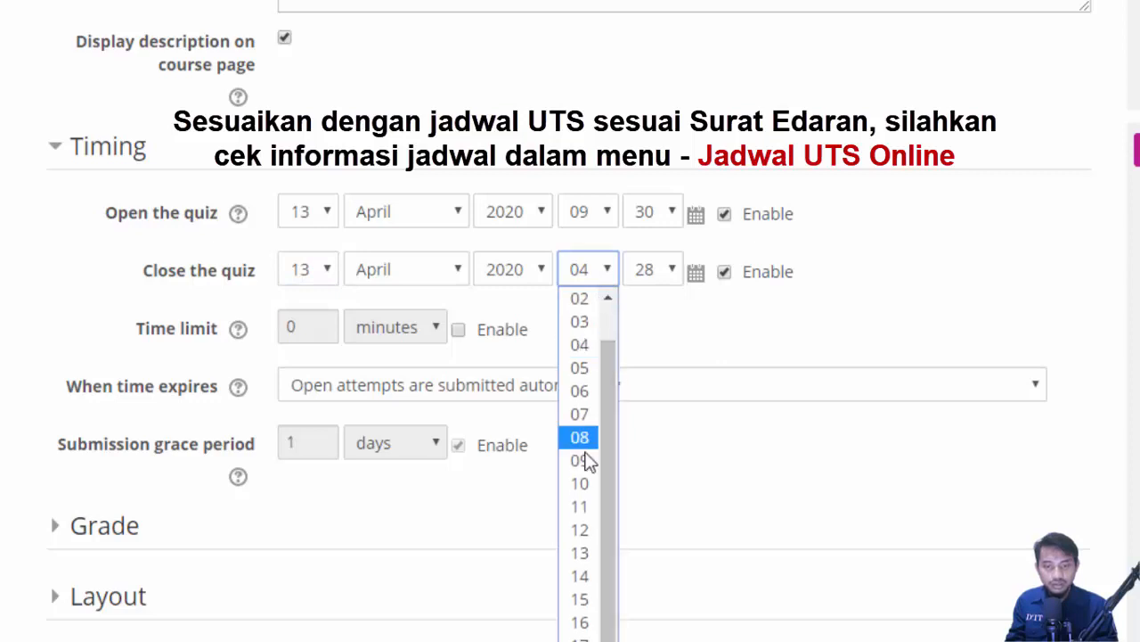
{"action": "left_click", "coordinate": [580, 481]}
{"action": "left_click", "coordinate": [660, 275]}
{"action": "scroll", "coordinate": [649, 446], "scroll_direction": "down", "scroll_amount": 6}
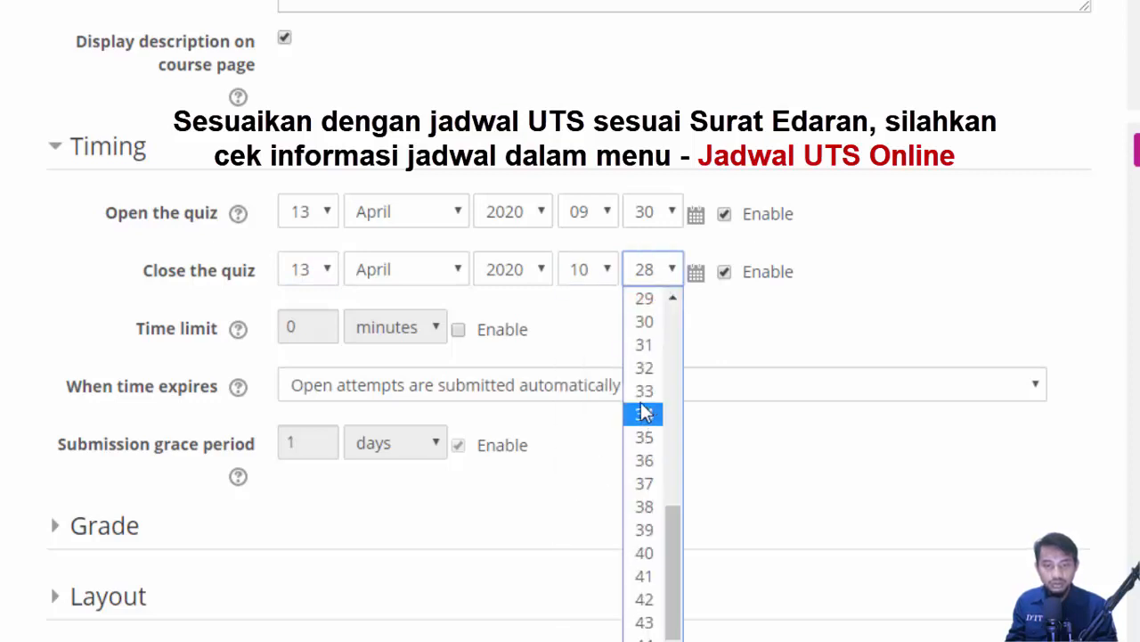
{"action": "left_click", "coordinate": [645, 321]}
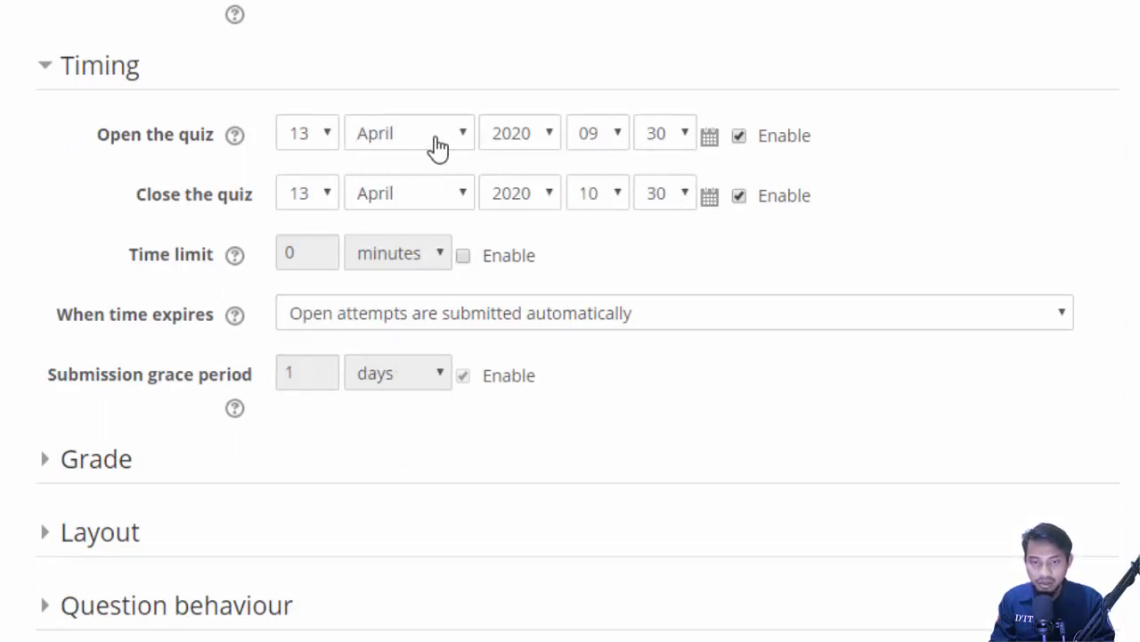
Step: Enable the quiz's time limit and set it to 30 minutes
{"action": "left_click", "coordinate": [466, 259]}
{"action": "left_click_drag", "start_coordinate": [308, 253], "coordinate": [272, 251]}
{"action": "type", "text": "30"}
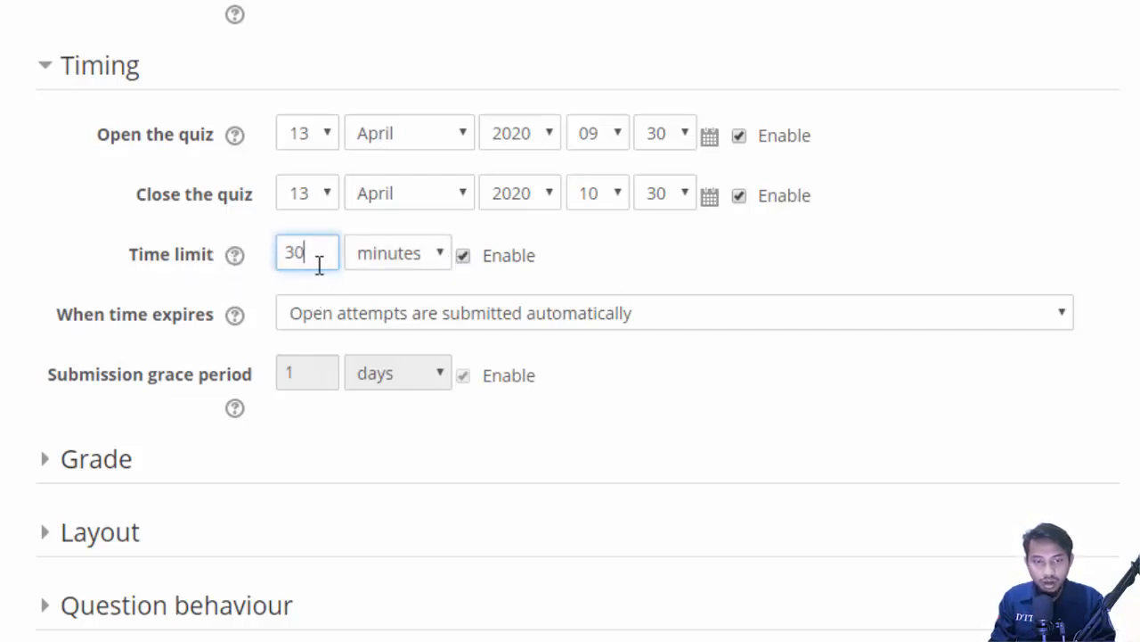
{"action": "left_click", "coordinate": [571, 263]}
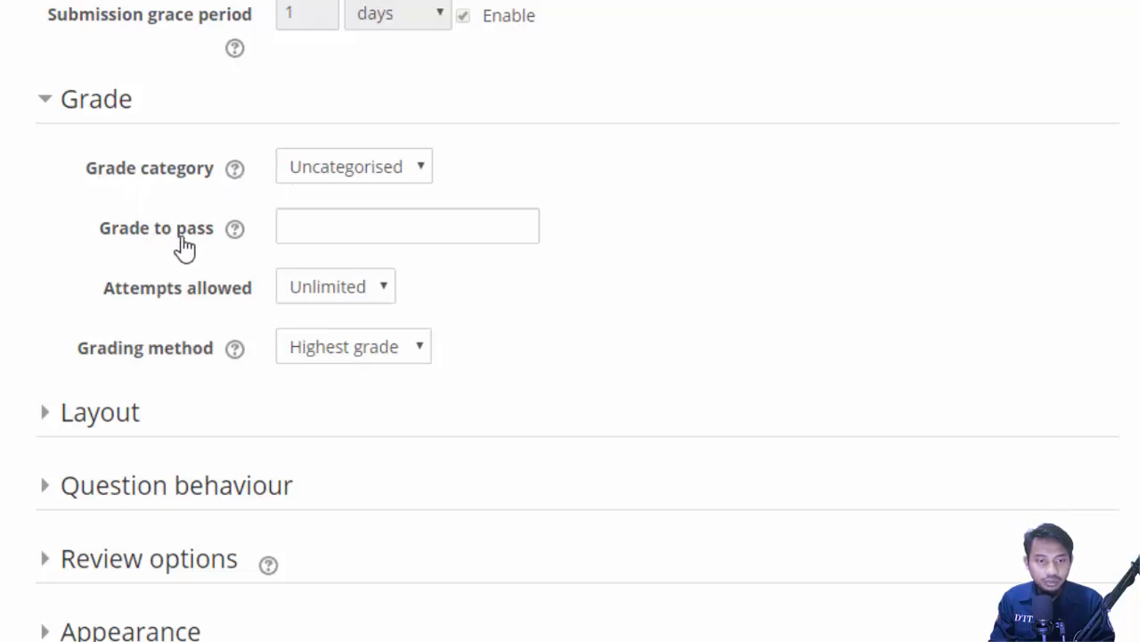
{"action": "left_click", "coordinate": [307, 231]}
{"action": "type", "text": "50"}
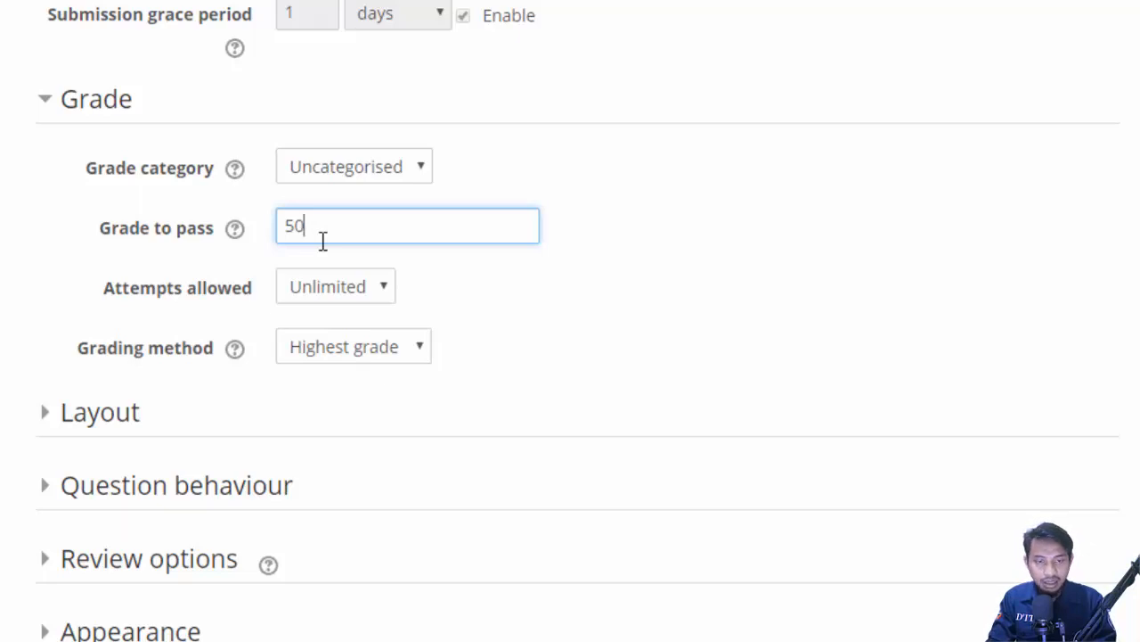
{"action": "key", "text": "BackSpace"}
{"action": "key", "text": "BackSpace"}
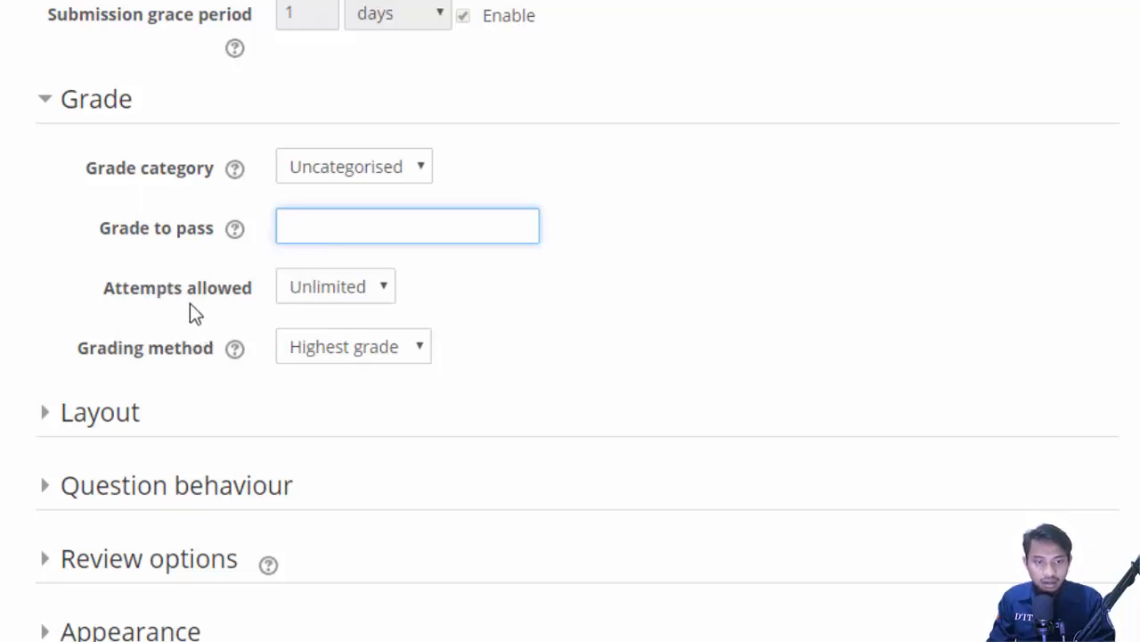
Step: Set the number of attempts allowed for the quiz to 2
{"action": "left_click", "coordinate": [348, 297]}
{"action": "left_click", "coordinate": [336, 343]}
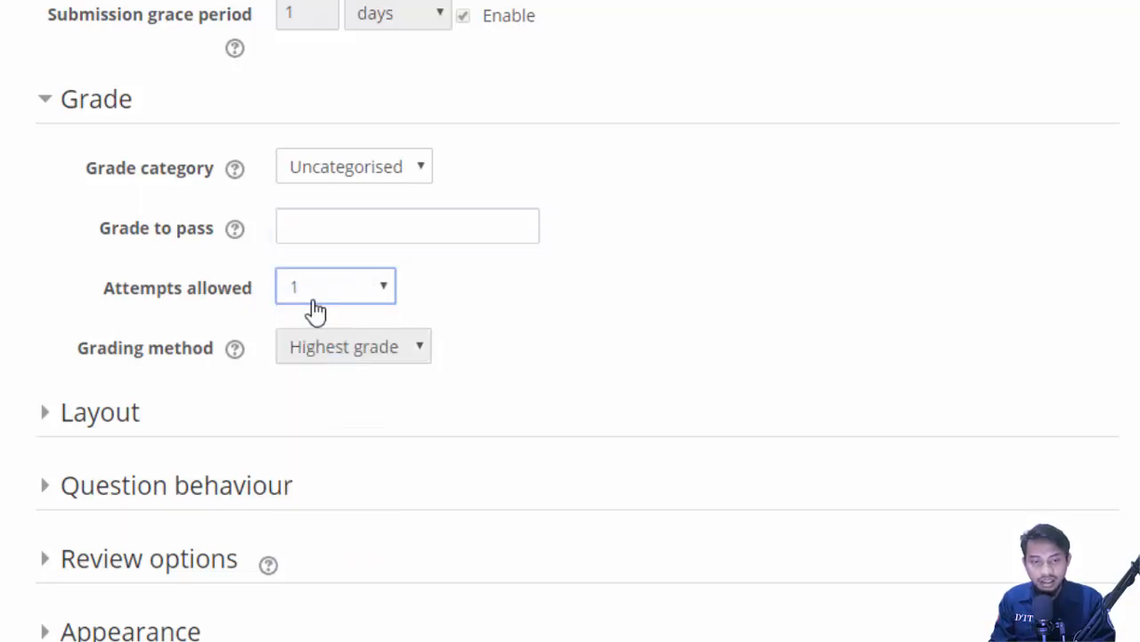
{"action": "left_click", "coordinate": [325, 300]}
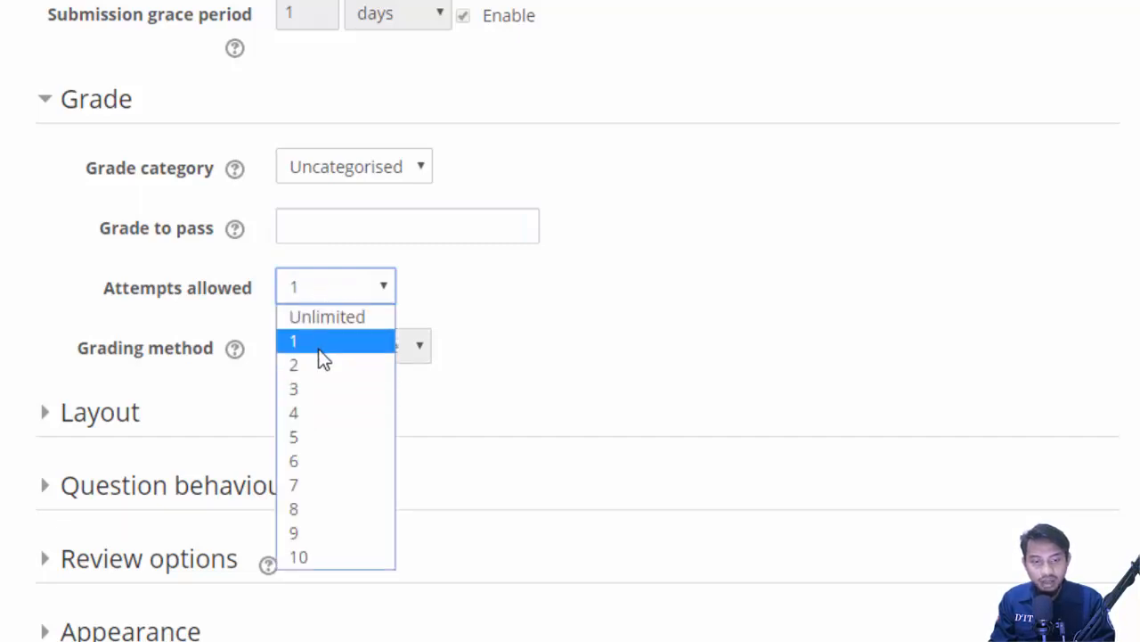
{"action": "left_click", "coordinate": [322, 362]}
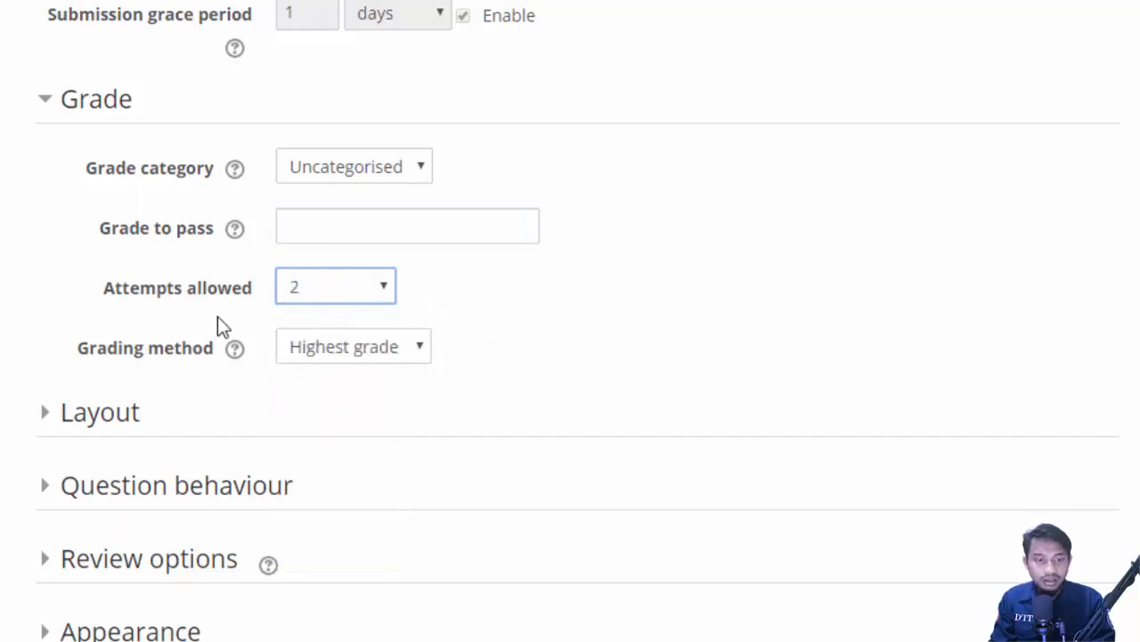
{"action": "left_click", "coordinate": [399, 357]}
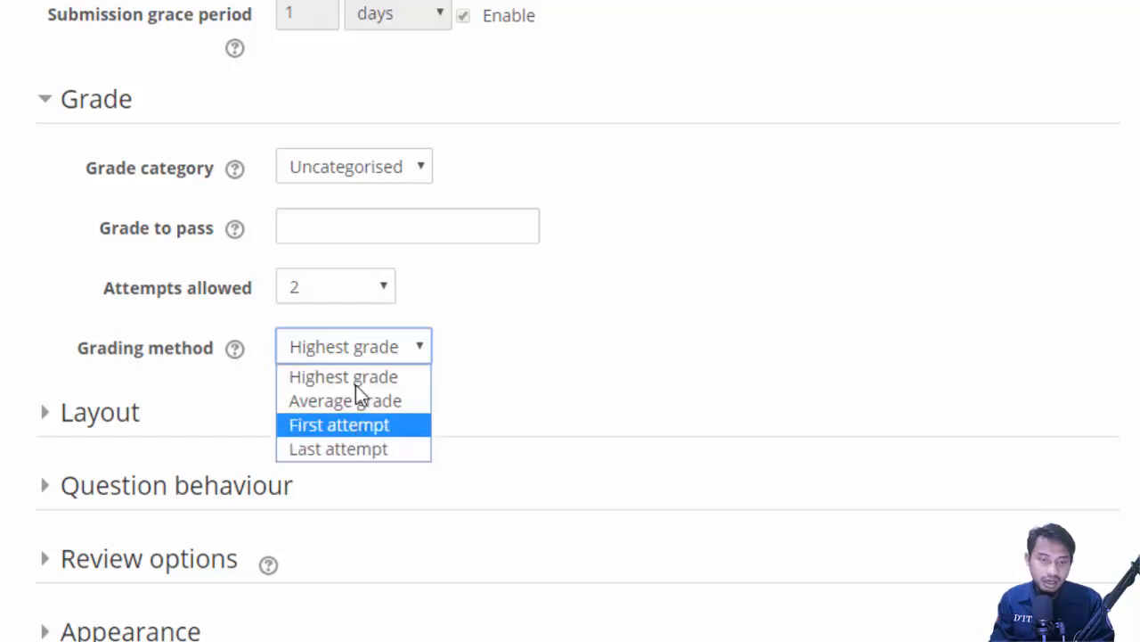
{"action": "scroll", "coordinate": [55, 183], "scroll_direction": "down", "scroll_amount": 3}
{"action": "left_click", "coordinate": [55, 179]}
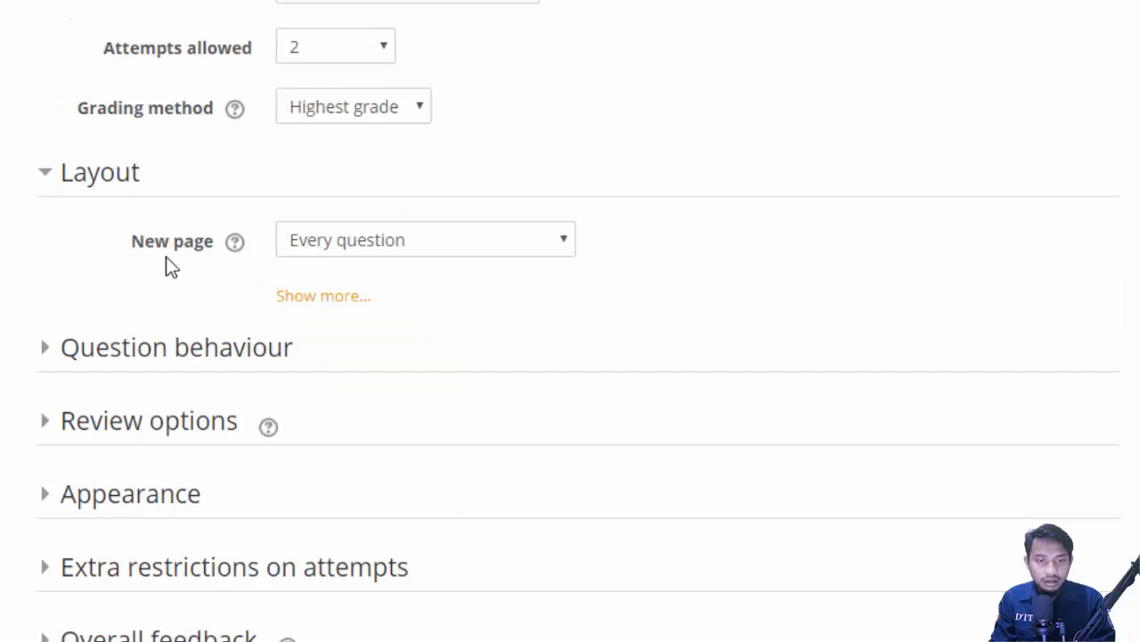
{"action": "left_click", "coordinate": [45, 181]}
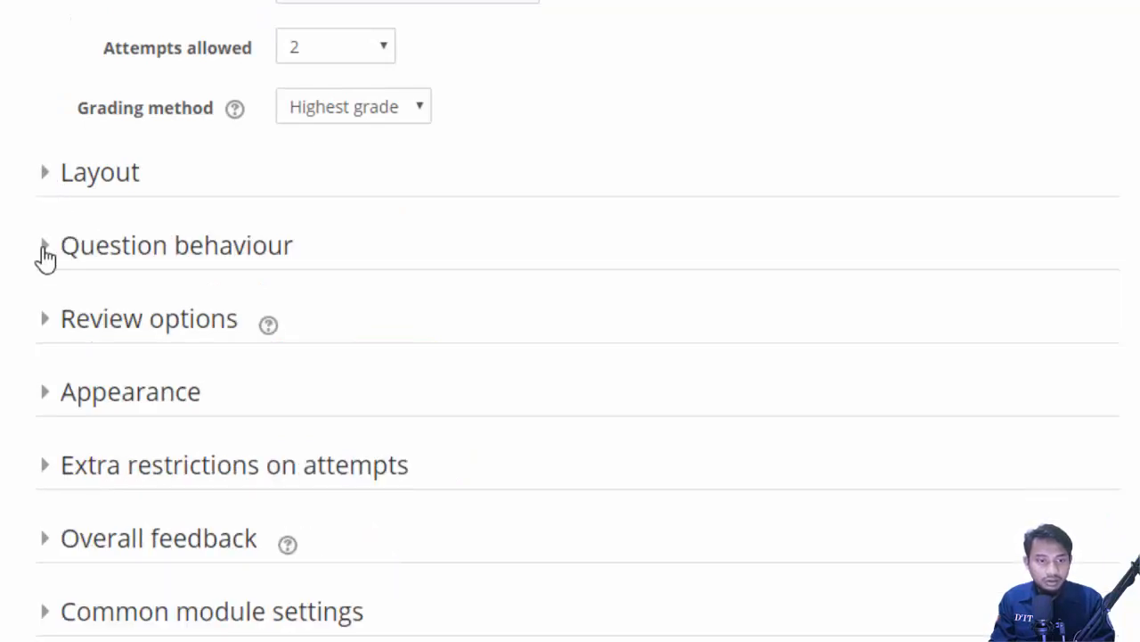
Step: Look through the quiz's question behaviour, review options, appearance and extra attempt restriction settings
{"action": "left_click", "coordinate": [43, 250]}
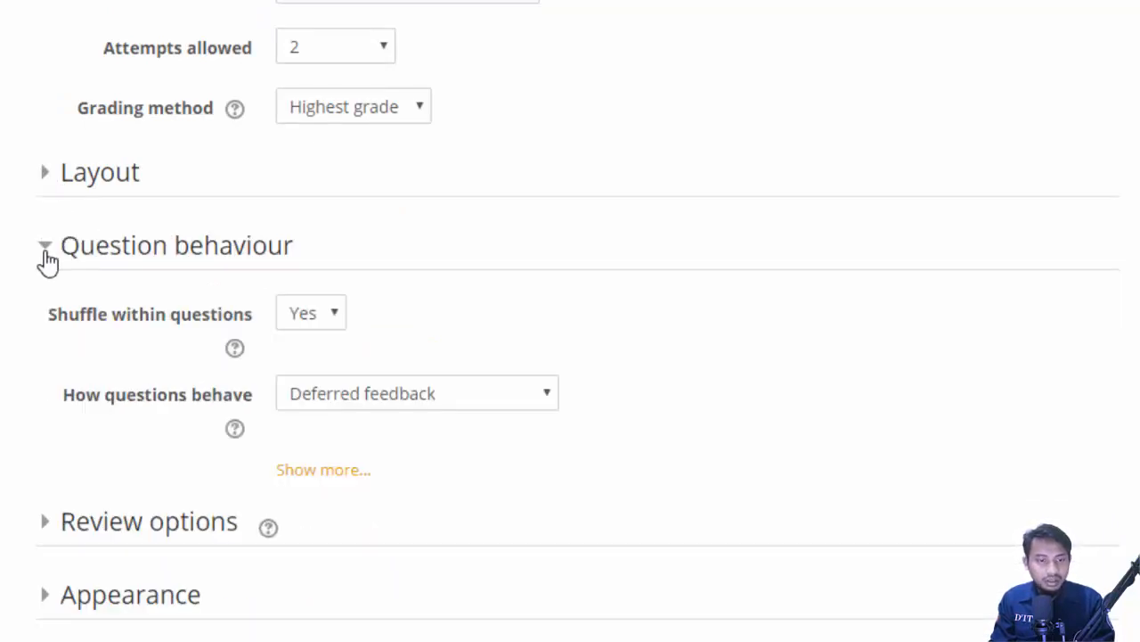
{"action": "scroll", "coordinate": [44, 260], "scroll_direction": "down", "scroll_amount": 2}
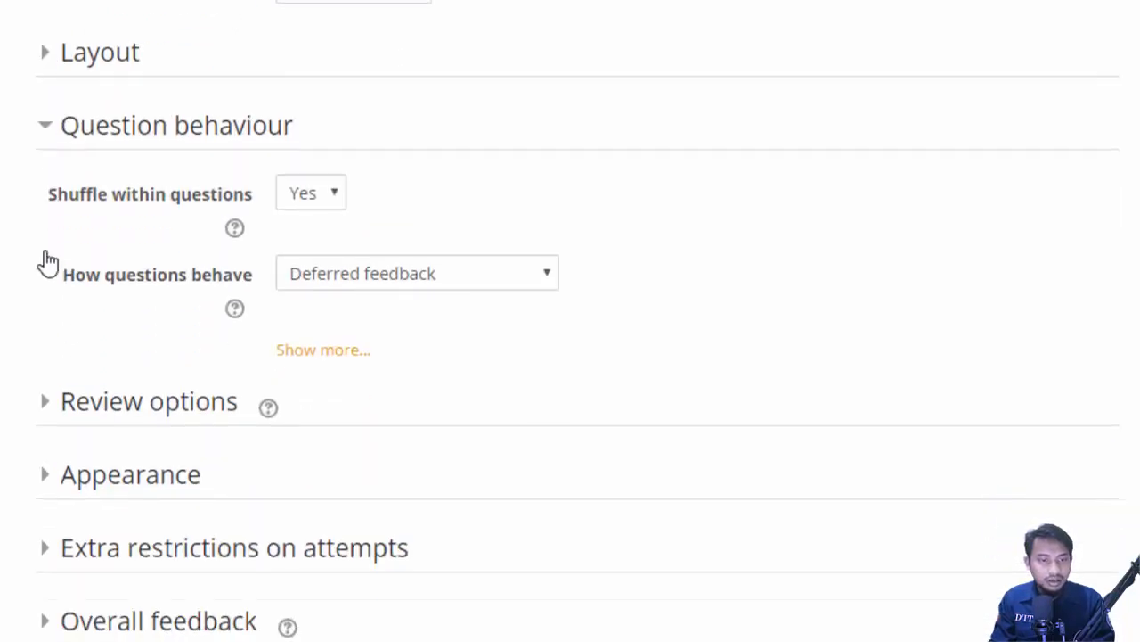
{"action": "left_click", "coordinate": [43, 136]}
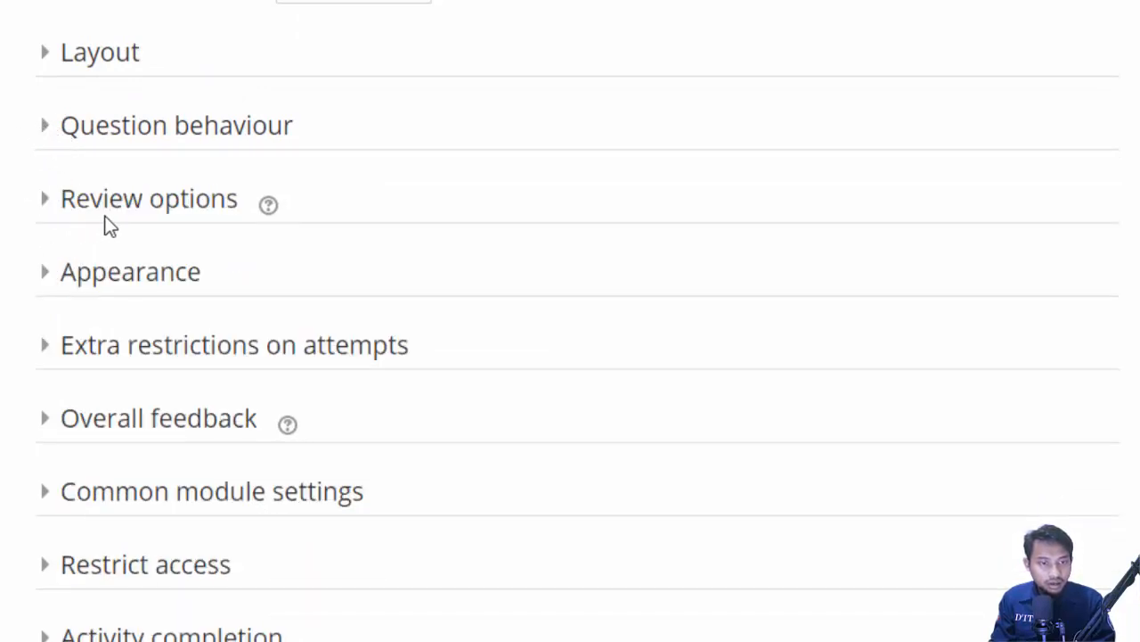
{"action": "left_click", "coordinate": [51, 205]}
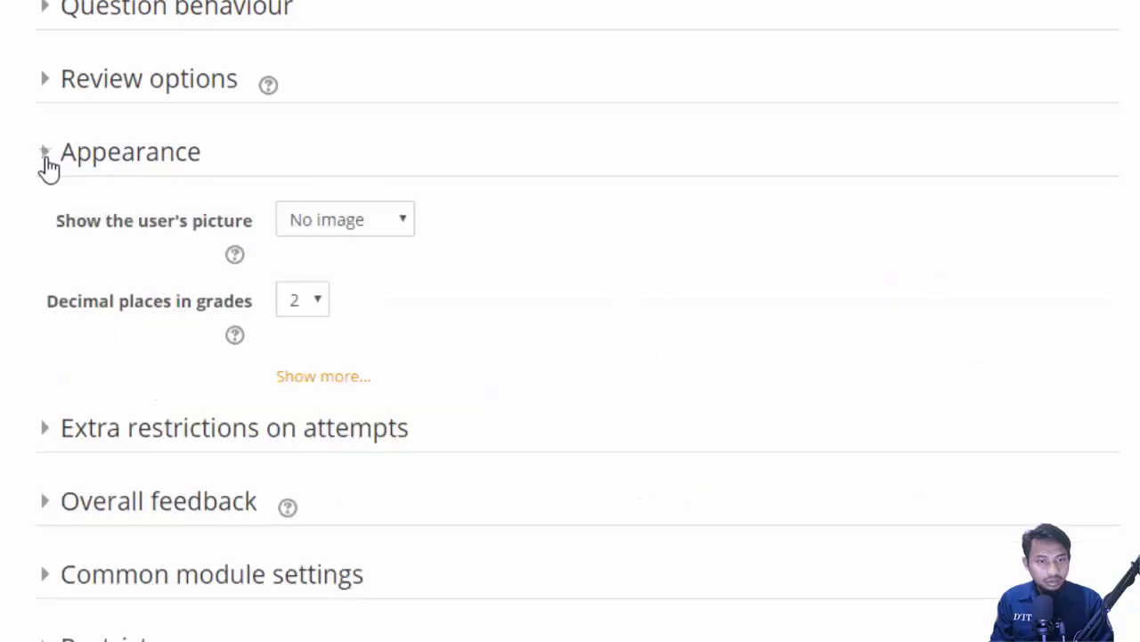
{"action": "left_click", "coordinate": [46, 160]}
{"action": "left_click", "coordinate": [44, 234]}
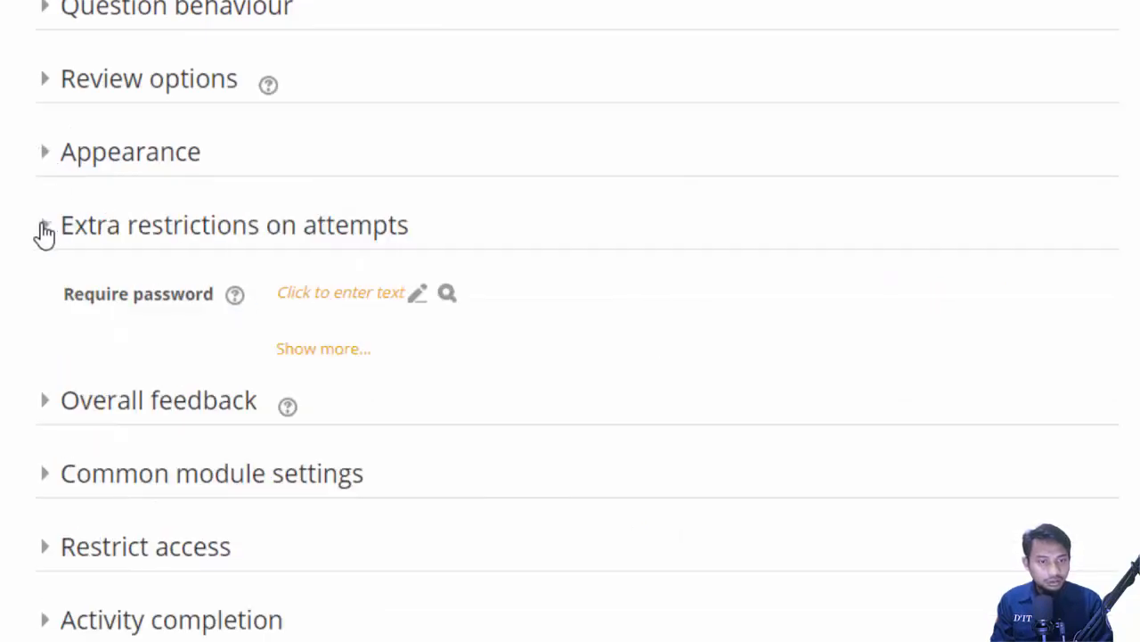
{"action": "left_click", "coordinate": [45, 235]}
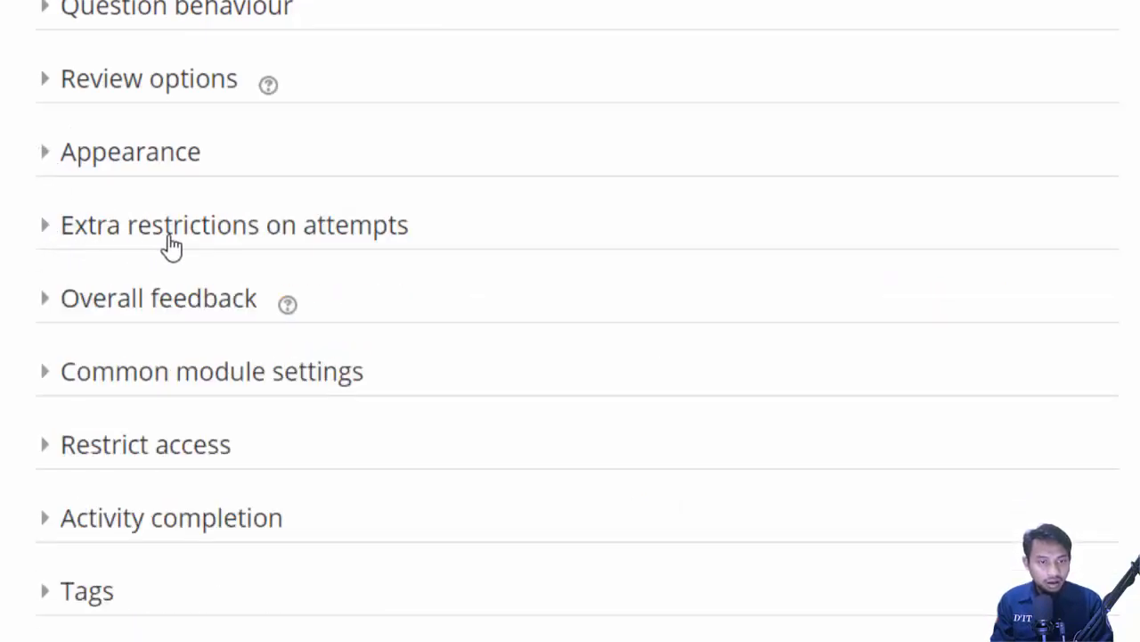
{"action": "scroll", "coordinate": [57, 323], "scroll_direction": "down", "scroll_amount": 3}
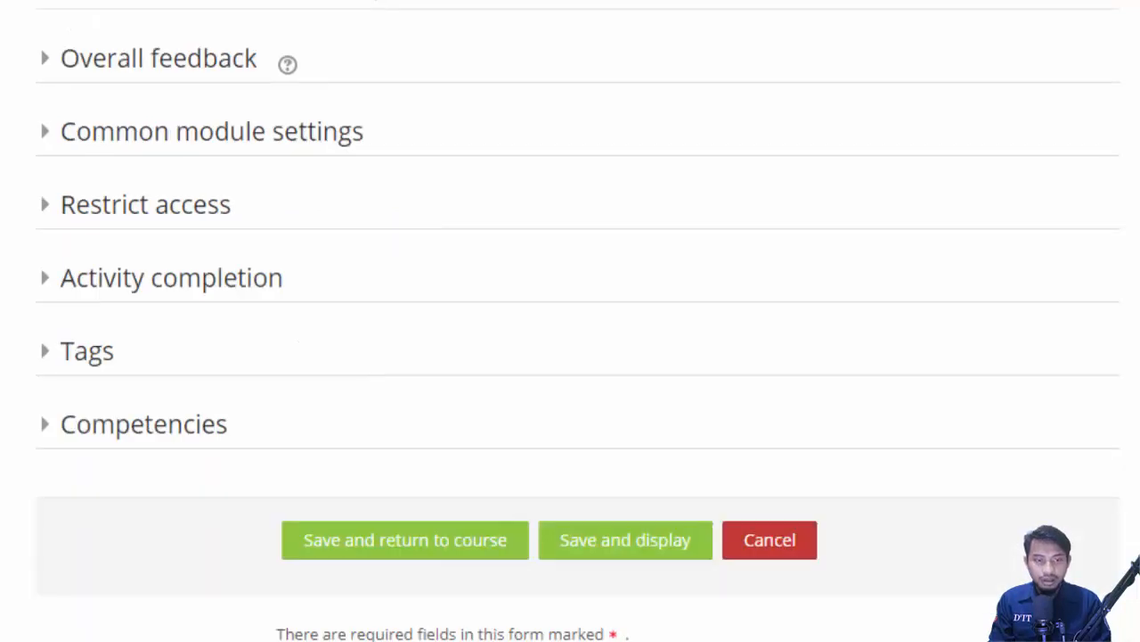
Step: Add an access restriction to the quiz requiring students to belong to group ABCDE_A
{"action": "left_click", "coordinate": [46, 214]}
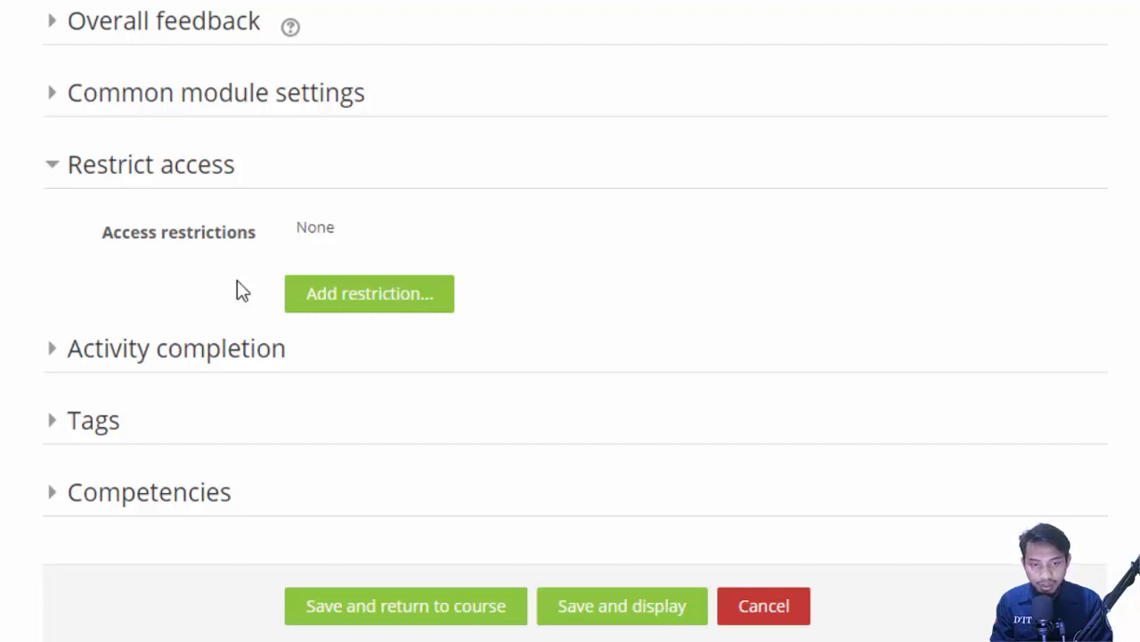
{"action": "left_click", "coordinate": [344, 302]}
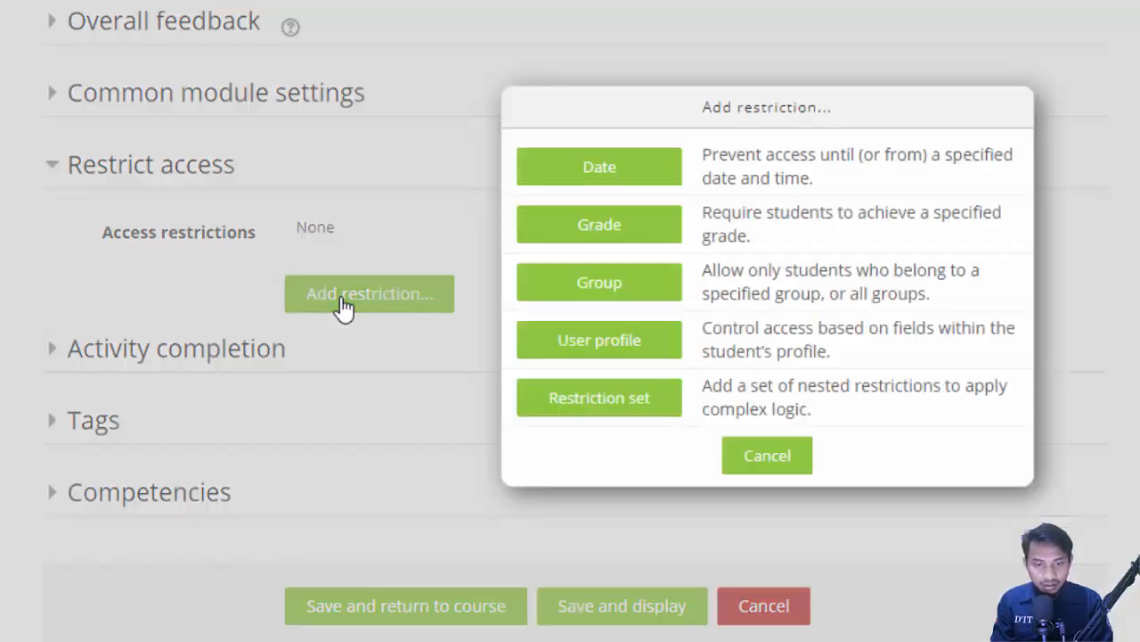
{"action": "left_click", "coordinate": [600, 284]}
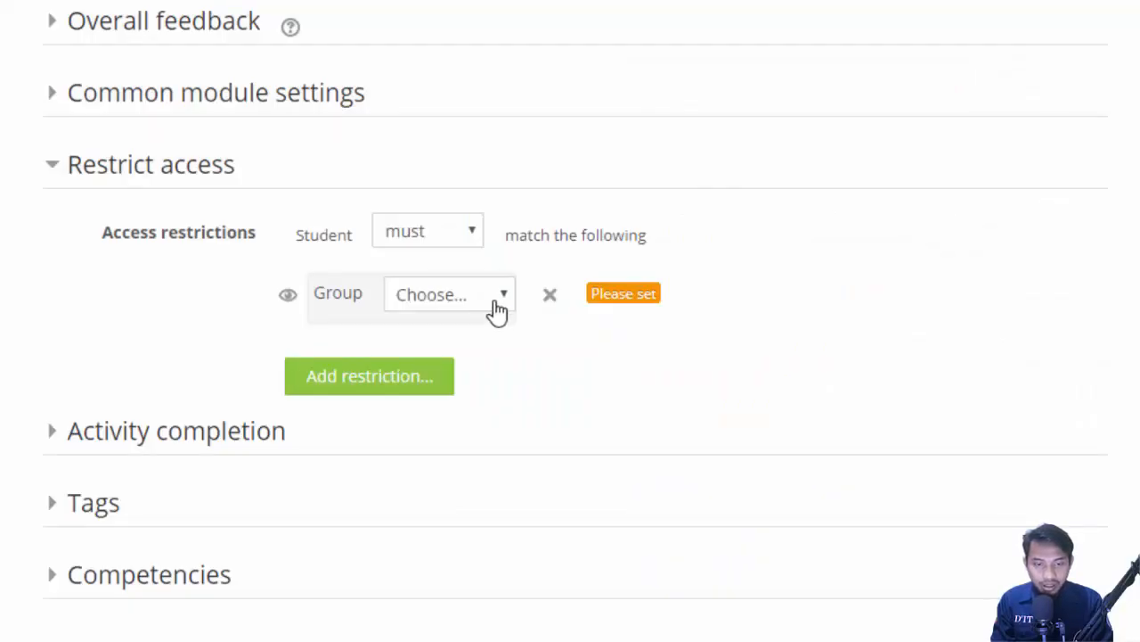
{"action": "left_click", "coordinate": [495, 307]}
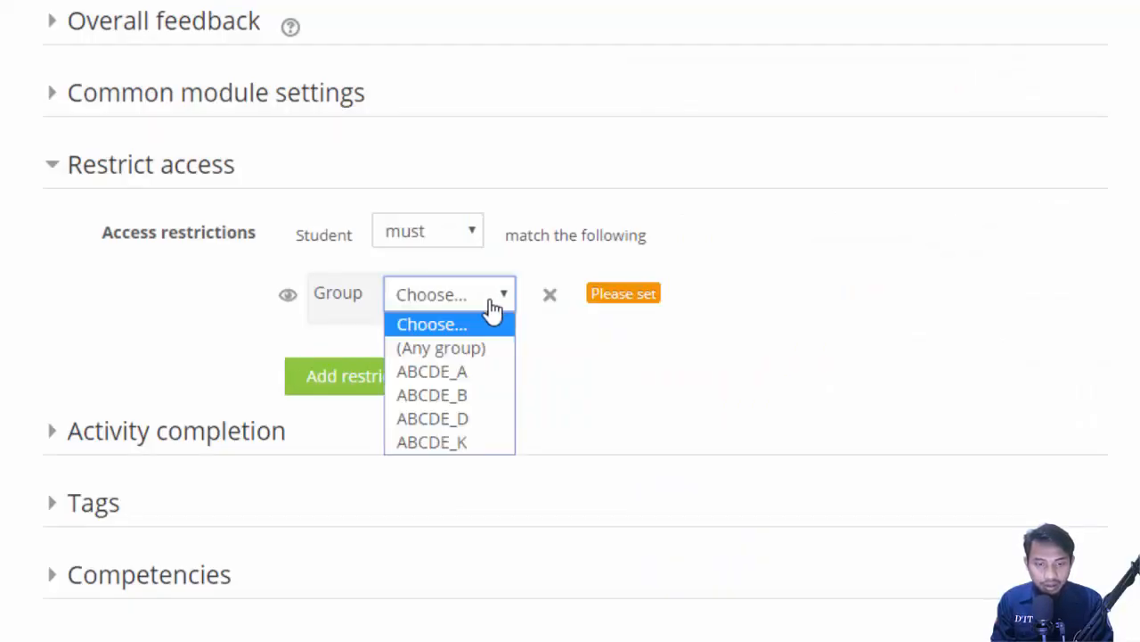
{"action": "left_click", "coordinate": [469, 379]}
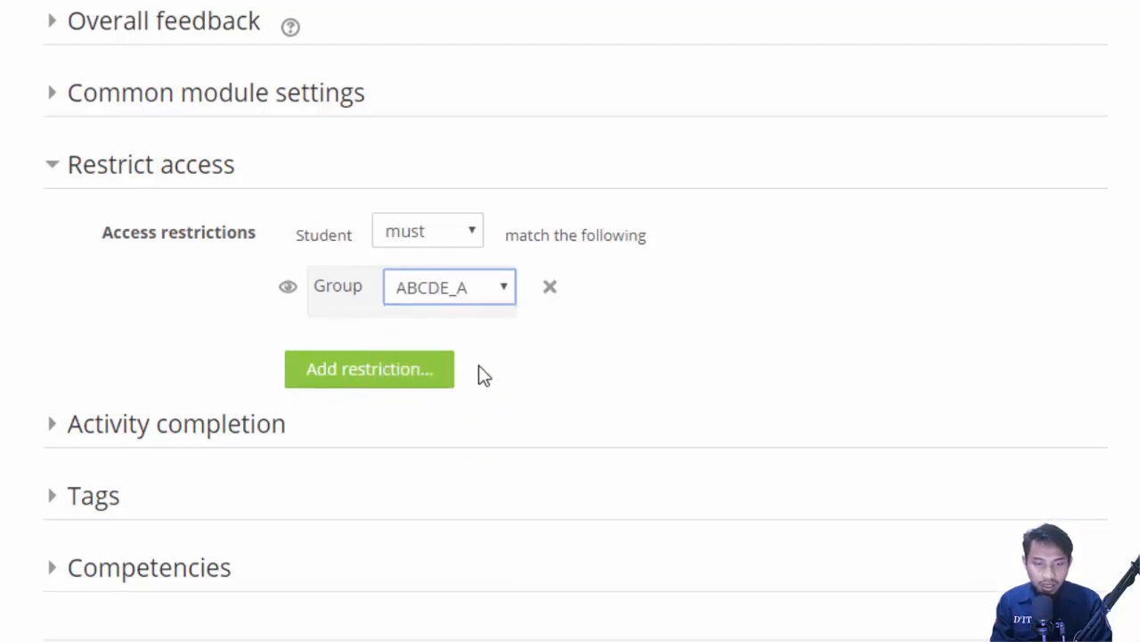
Step: Add a second group restriction to the quiz's access settings for group ABCDE_B
{"action": "left_click", "coordinate": [426, 384]}
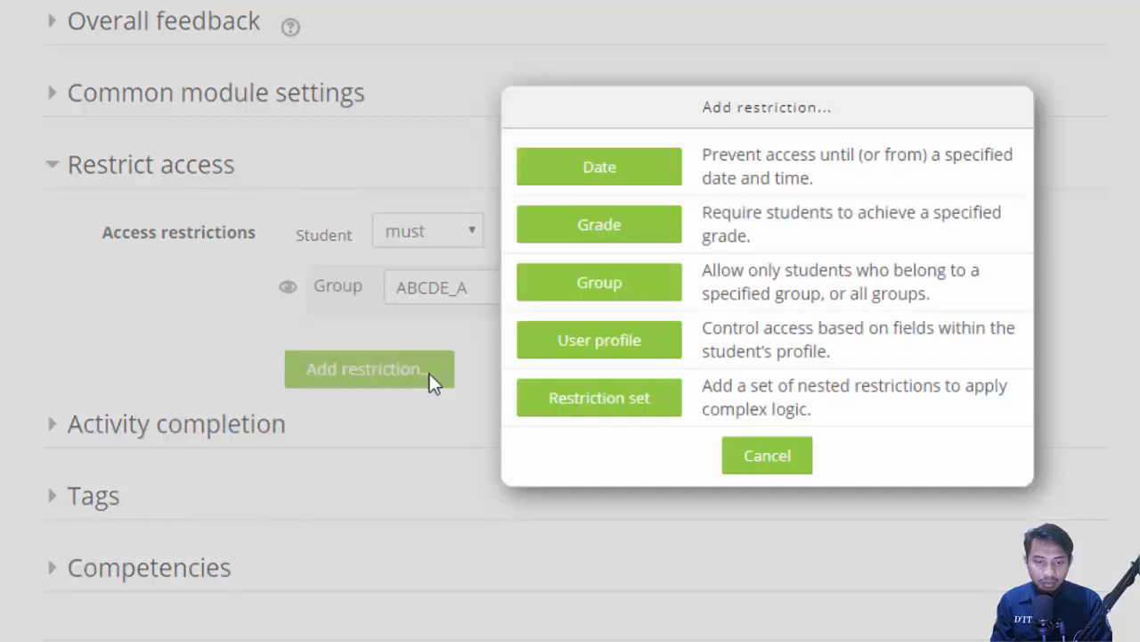
{"action": "left_click", "coordinate": [613, 308]}
{"action": "left_click", "coordinate": [493, 381]}
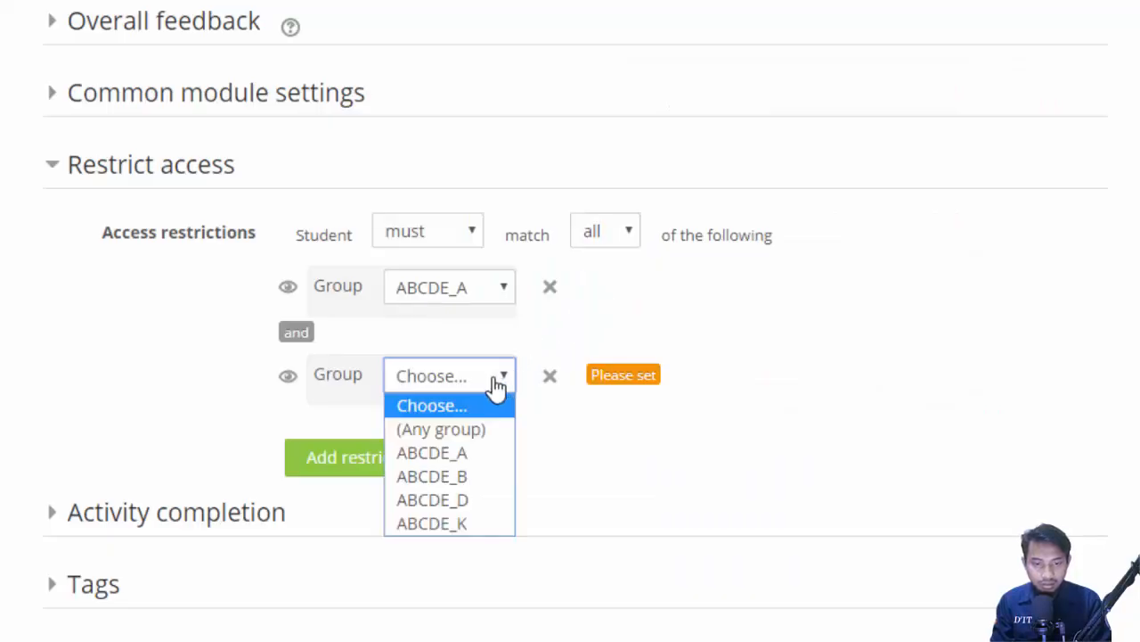
{"action": "left_click", "coordinate": [481, 469]}
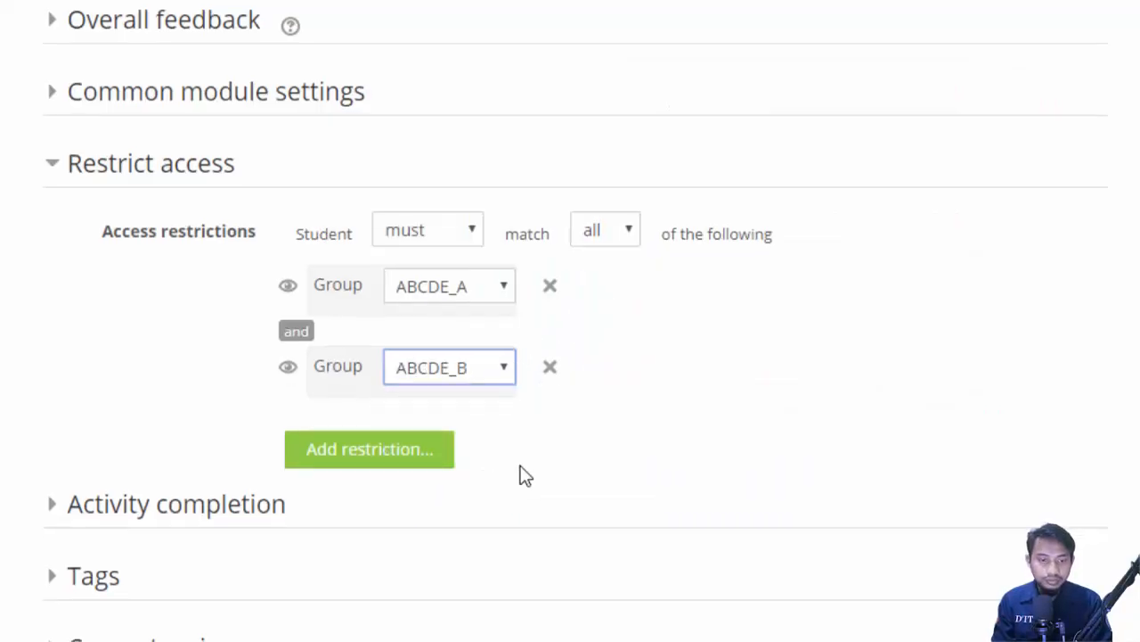
Step: Set completion tracking to "Show activity as complete when conditions are met" with a required grade, and save and display the quiz
{"action": "scroll", "coordinate": [521, 470], "scroll_direction": "down", "scroll_amount": 3}
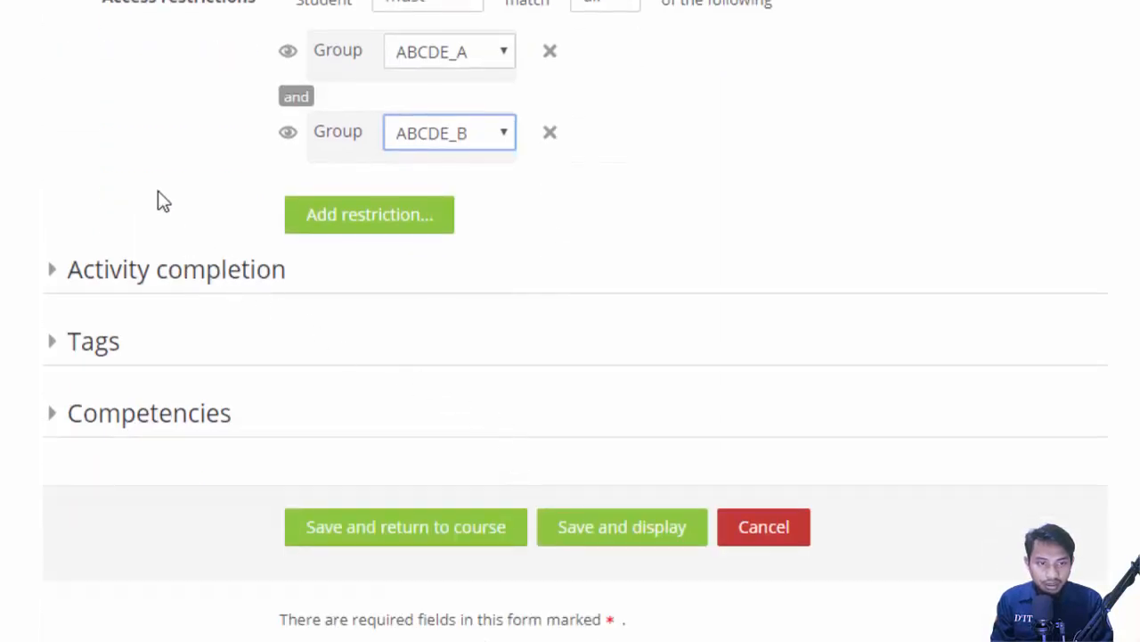
{"action": "left_click", "coordinate": [53, 276]}
{"action": "scroll", "coordinate": [350, 169], "scroll_direction": "down", "scroll_amount": 2}
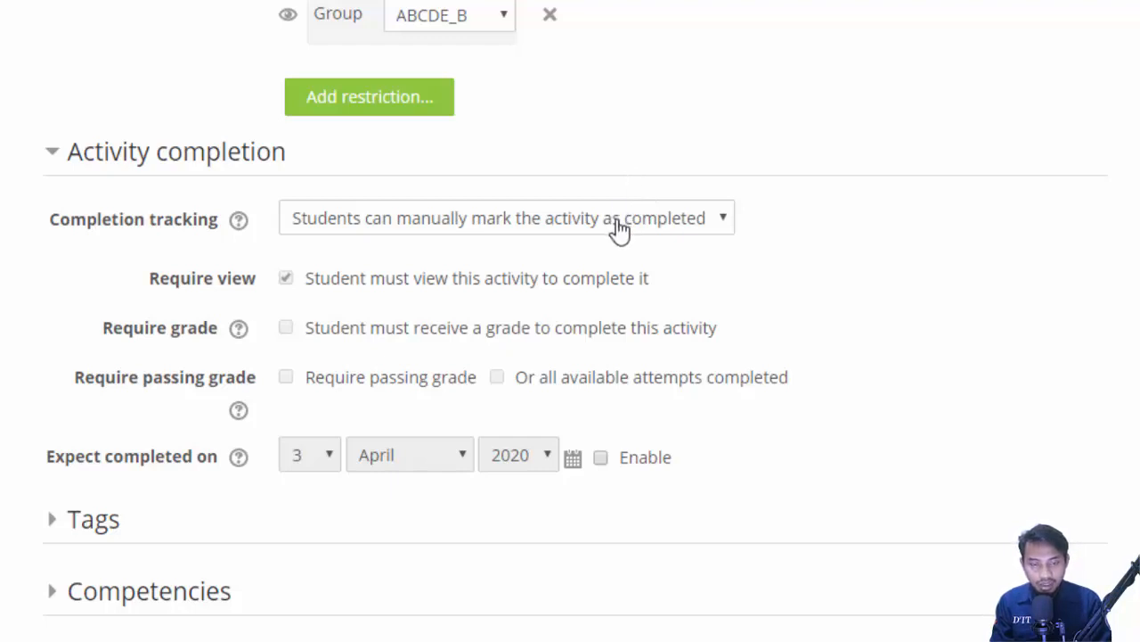
{"action": "left_click", "coordinate": [619, 228]}
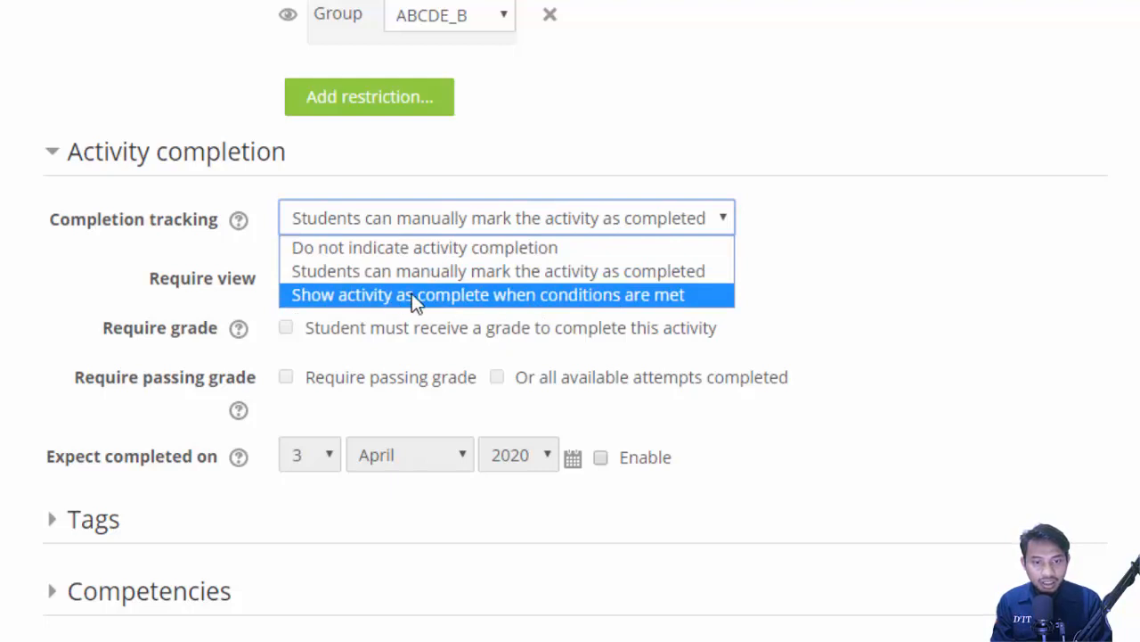
{"action": "left_click", "coordinate": [639, 294]}
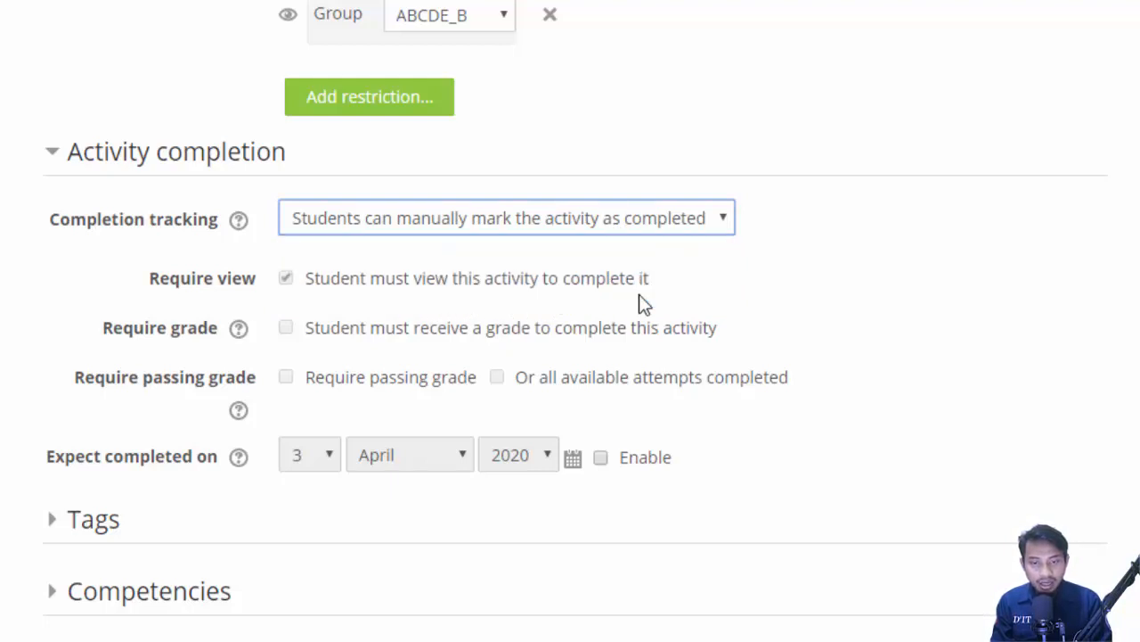
{"action": "scroll", "coordinate": [316, 217], "scroll_direction": "down", "scroll_amount": 1}
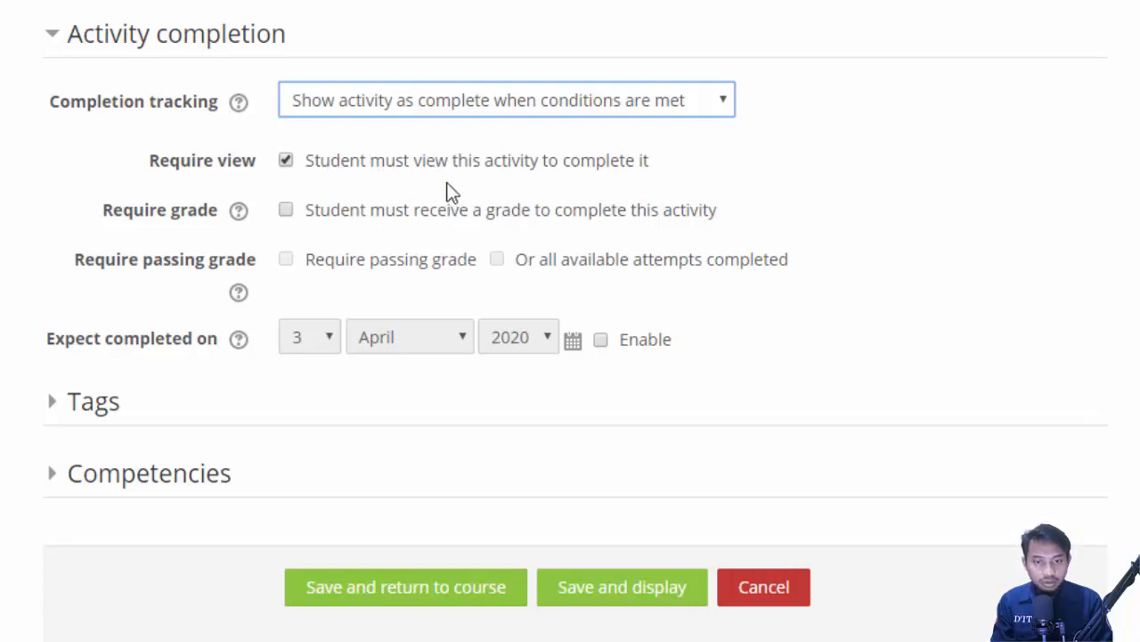
{"action": "left_click", "coordinate": [285, 210]}
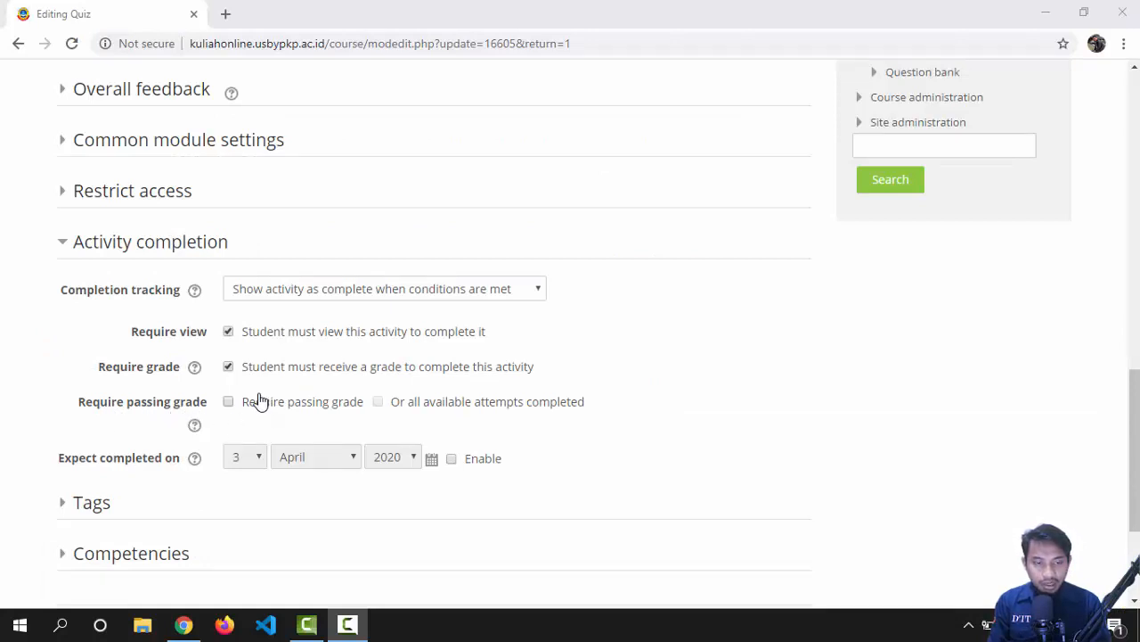
{"action": "left_click", "coordinate": [229, 402]}
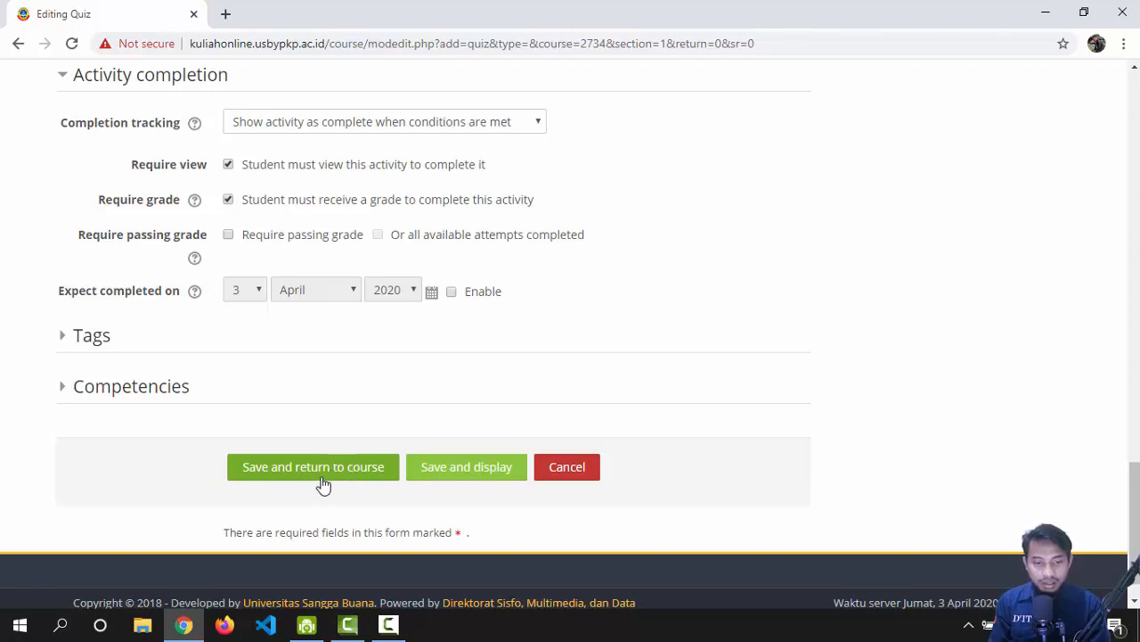
{"action": "left_click", "coordinate": [454, 478]}
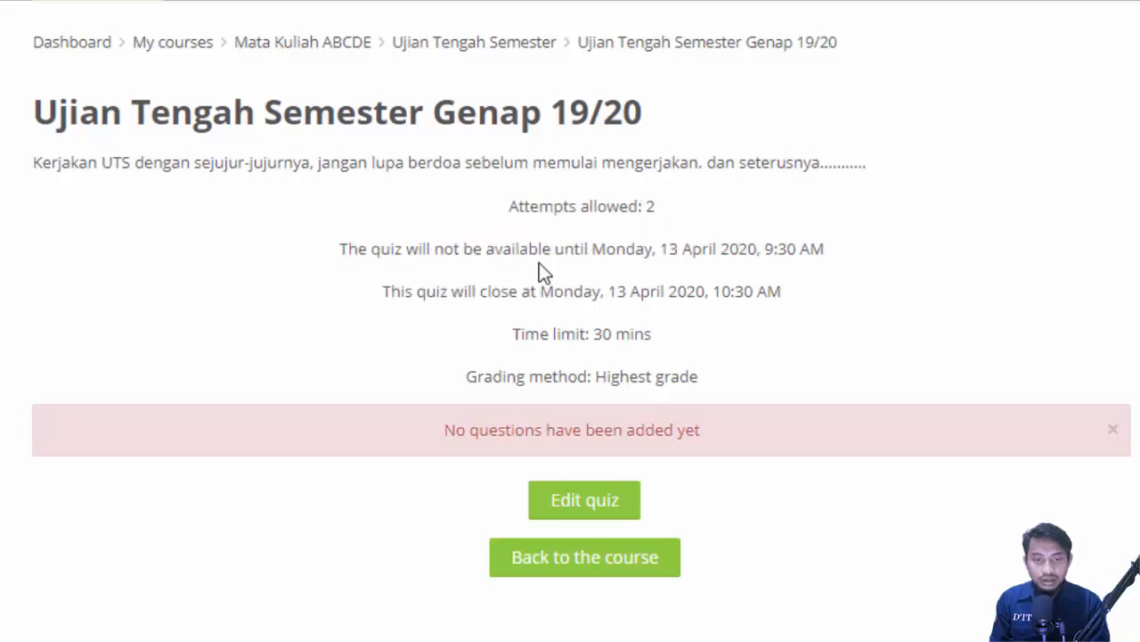
Step: Review the saved quiz's opening and closing times, time limit and grading method on its overview page
{"action": "left_click_drag", "start_coordinate": [390, 249], "coordinate": [738, 288]}
{"action": "left_click", "coordinate": [679, 339]}
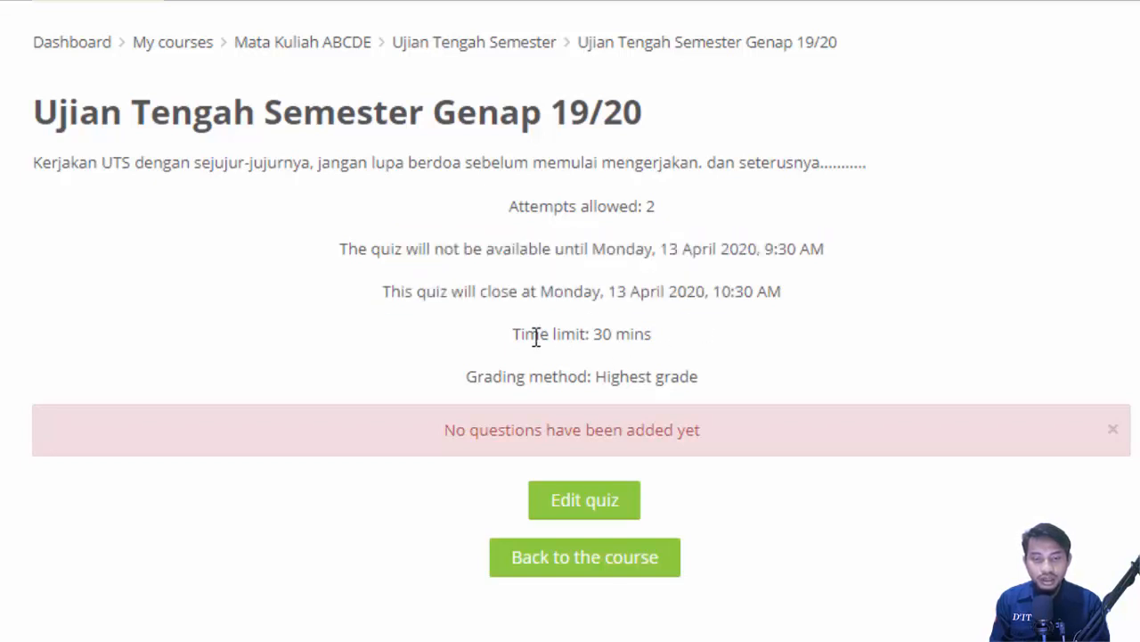
{"action": "left_click_drag", "start_coordinate": [512, 337], "coordinate": [653, 338]}
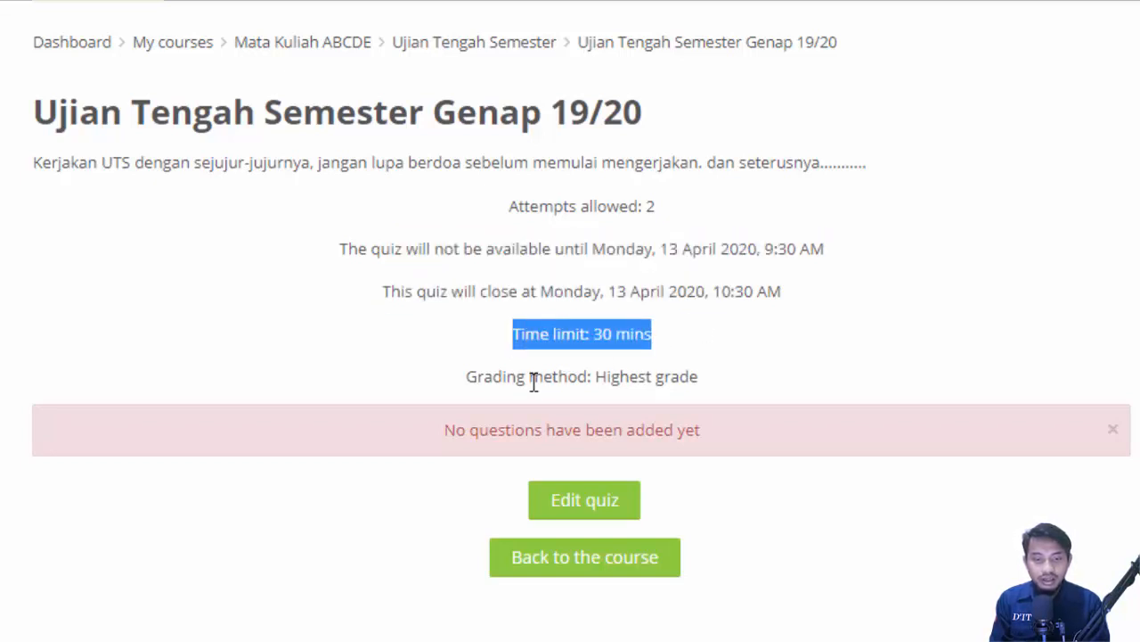
{"action": "left_click_drag", "start_coordinate": [479, 376], "coordinate": [693, 392]}
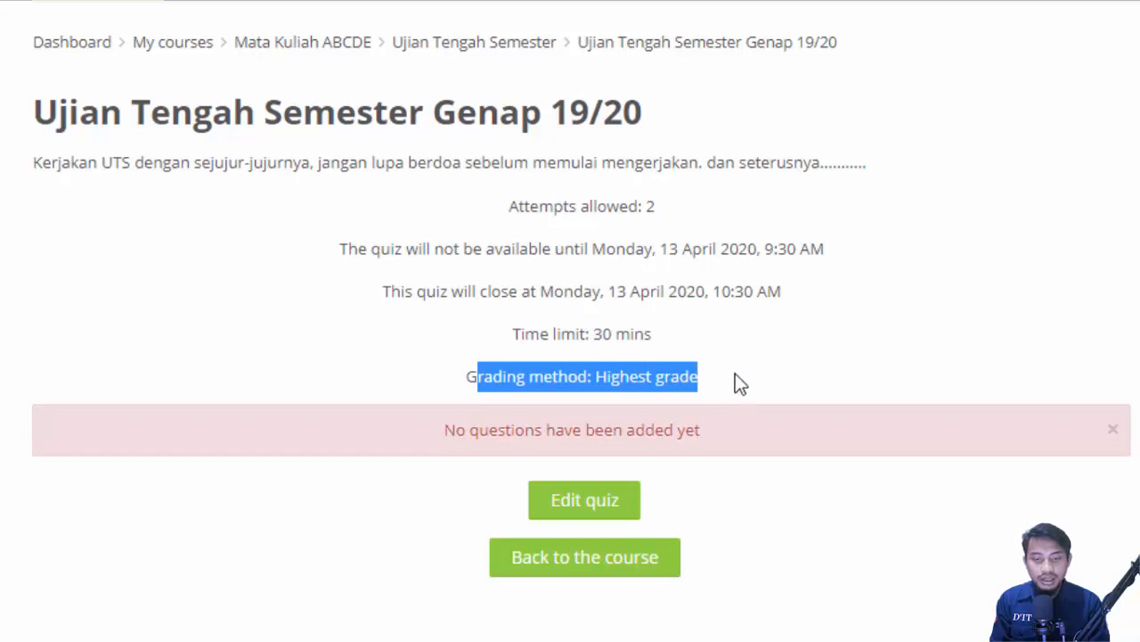
{"action": "left_click", "coordinate": [421, 385]}
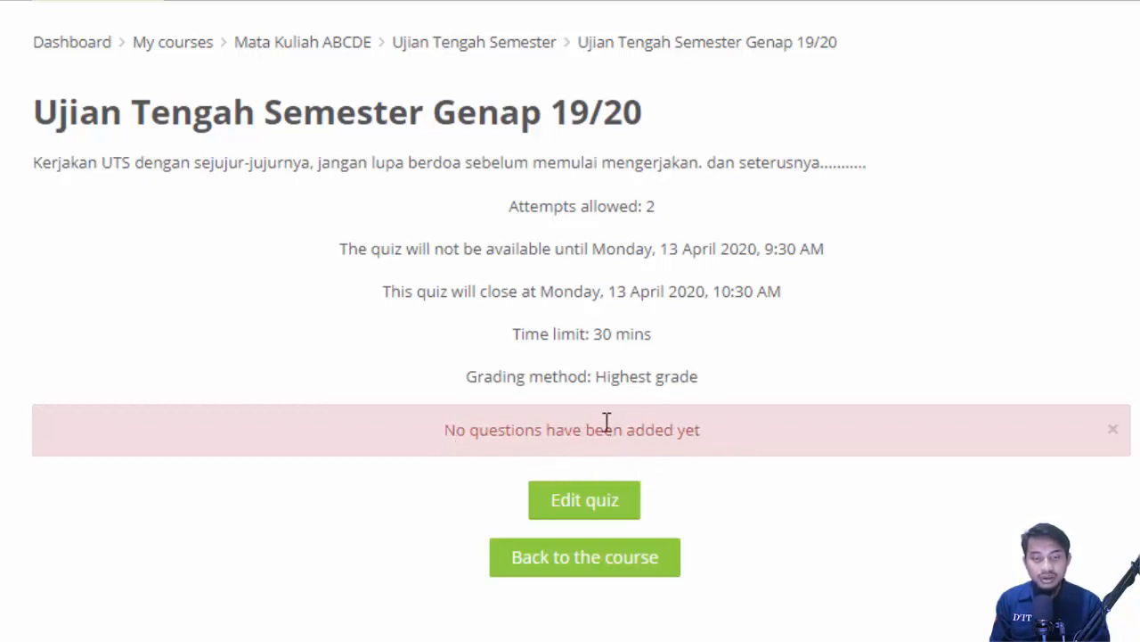
{"action": "scroll", "coordinate": [583, 423], "scroll_direction": "down", "scroll_amount": 3}
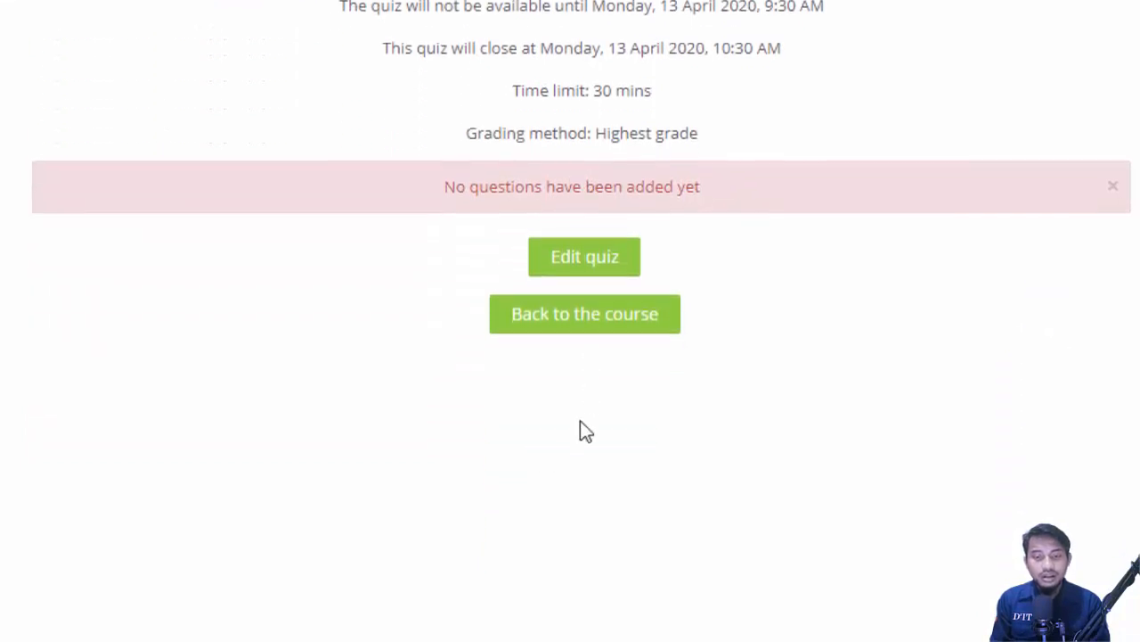
{"action": "scroll", "coordinate": [662, 374], "scroll_direction": "up", "scroll_amount": 2}
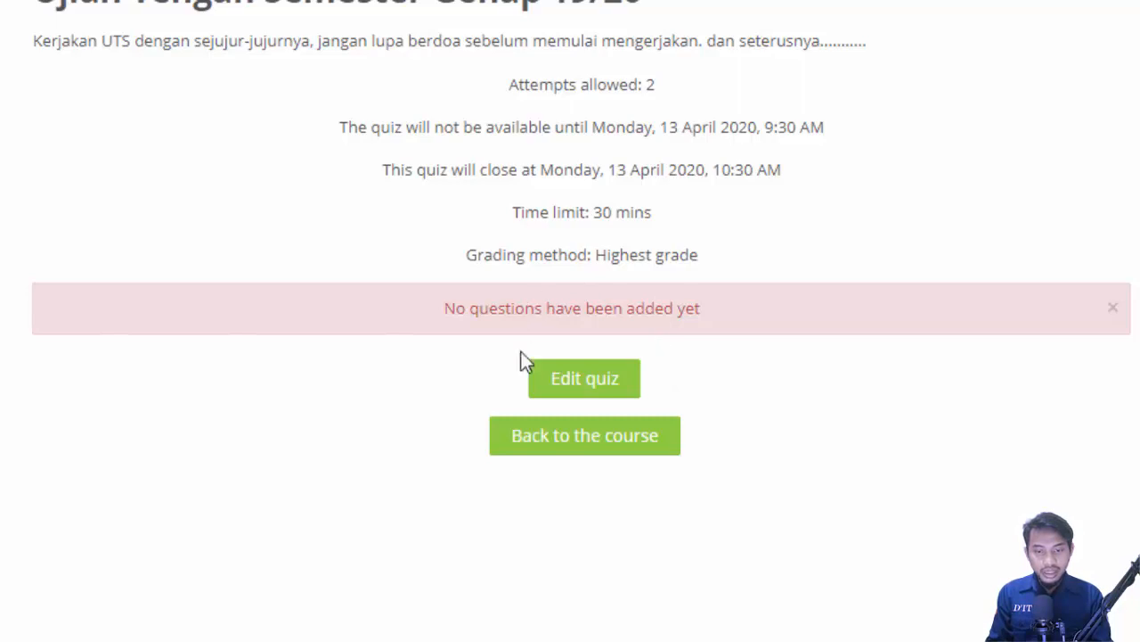
Step: Open the quiz for editing and add a new question of the Multiple choice type
{"action": "left_click", "coordinate": [593, 387]}
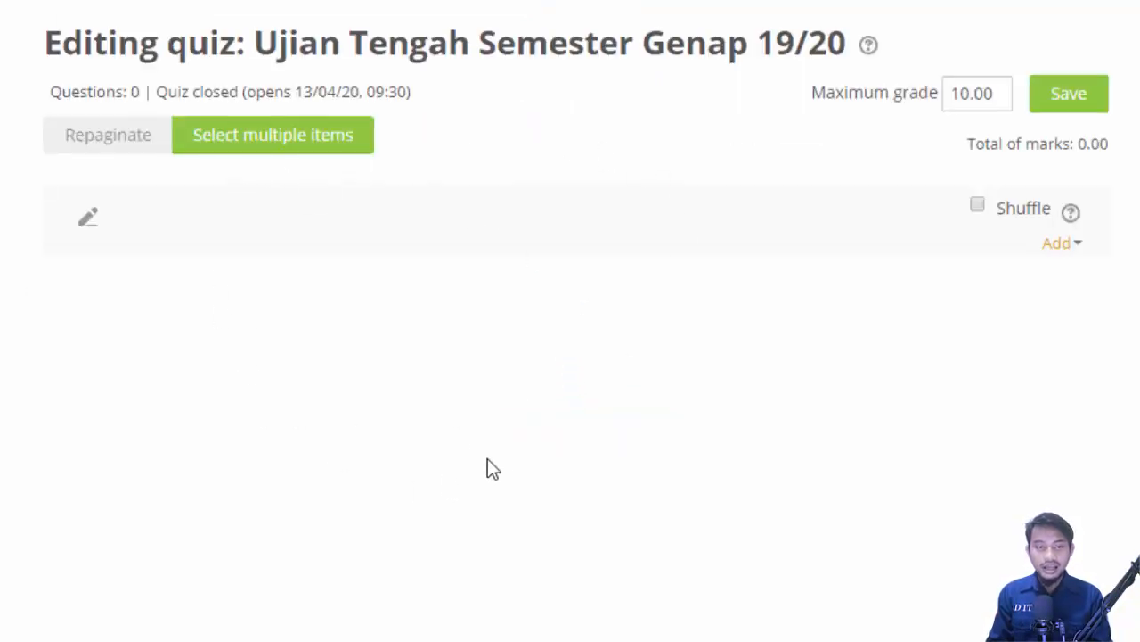
{"action": "scroll", "coordinate": [455, 319], "scroll_direction": "up", "scroll_amount": 1}
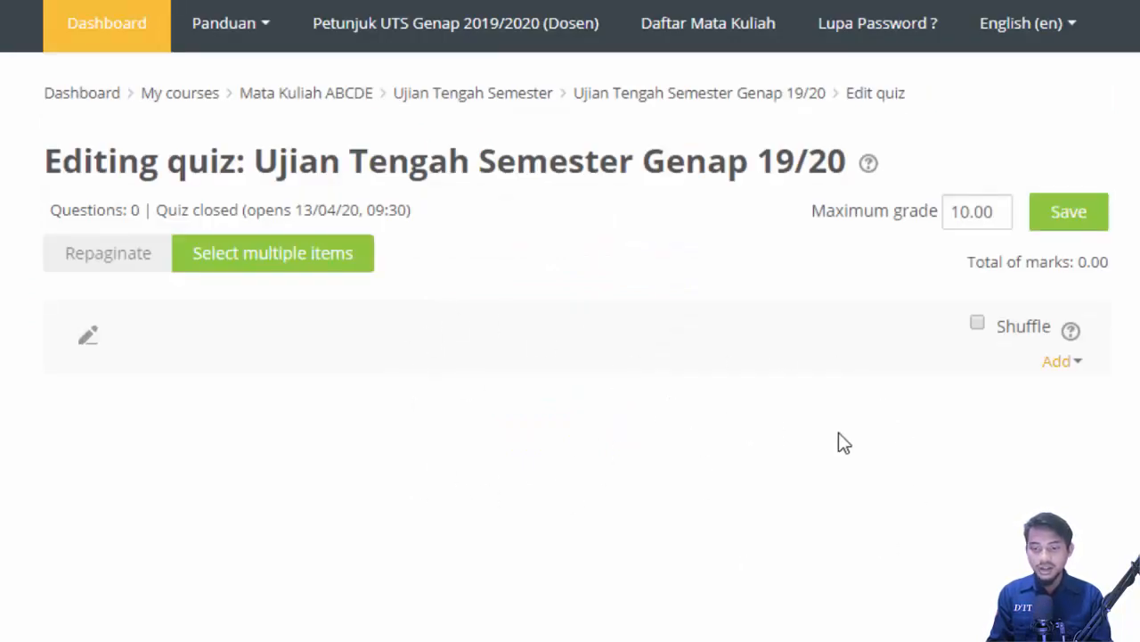
{"action": "left_click", "coordinate": [1076, 363]}
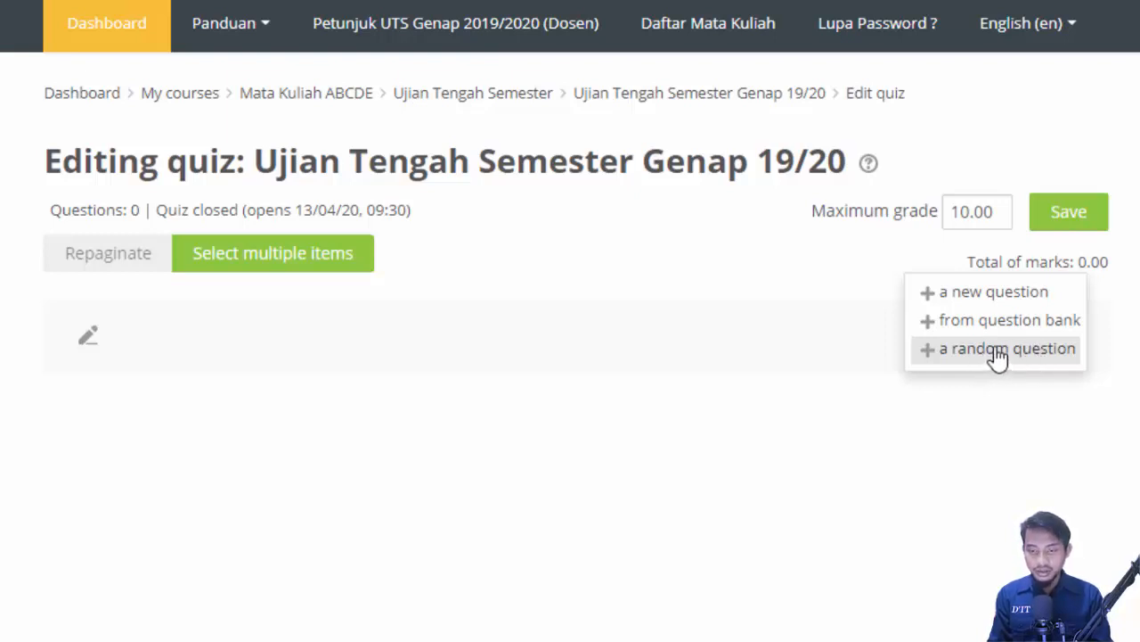
{"action": "left_click", "coordinate": [980, 301]}
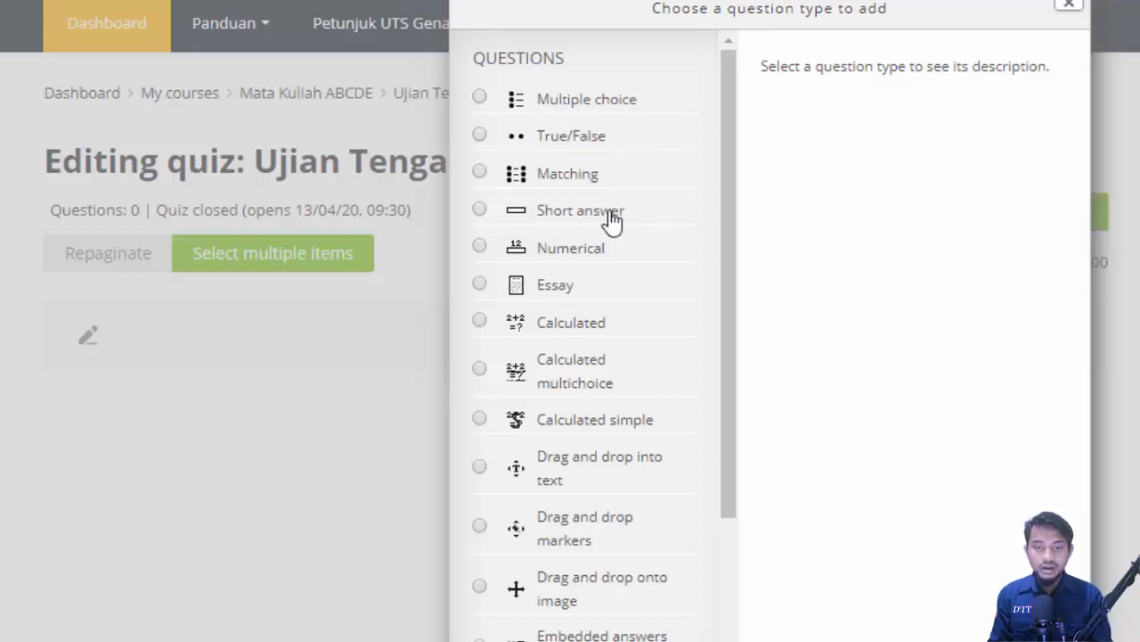
{"action": "scroll", "coordinate": [692, 629], "scroll_direction": "down", "scroll_amount": 1}
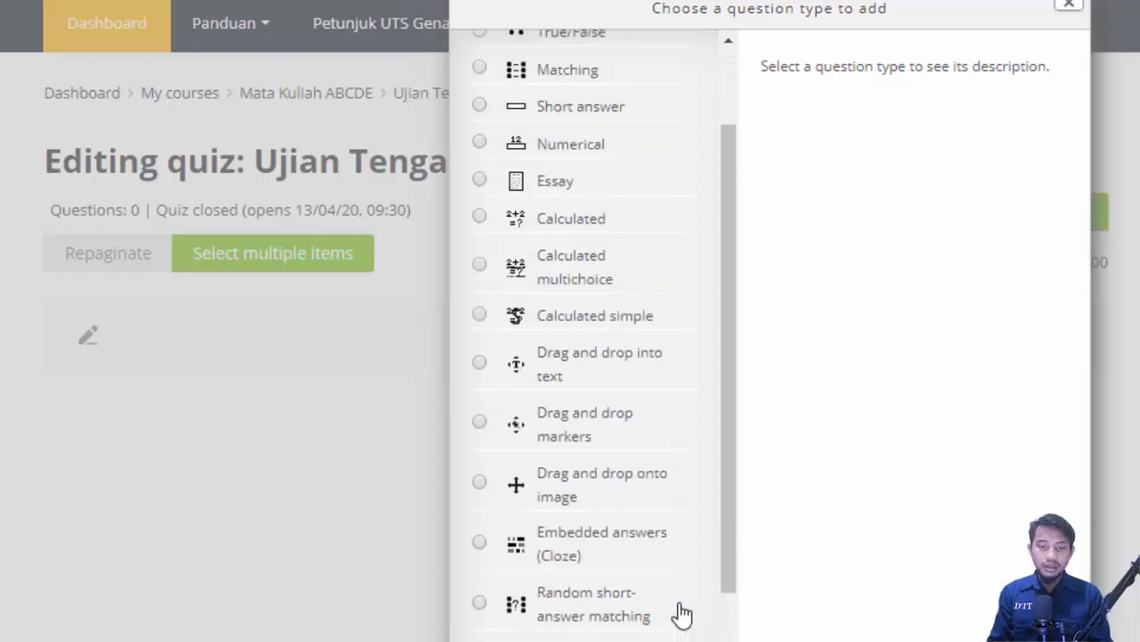
{"action": "scroll", "coordinate": [683, 613], "scroll_direction": "up", "scroll_amount": 1}
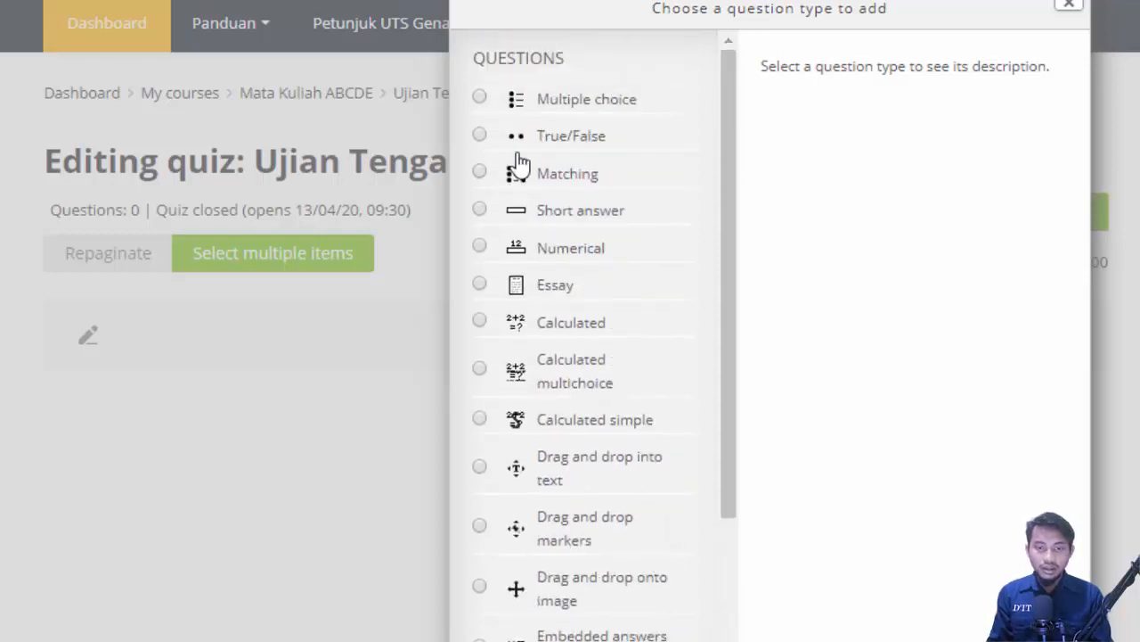
{"action": "left_click", "coordinate": [482, 103]}
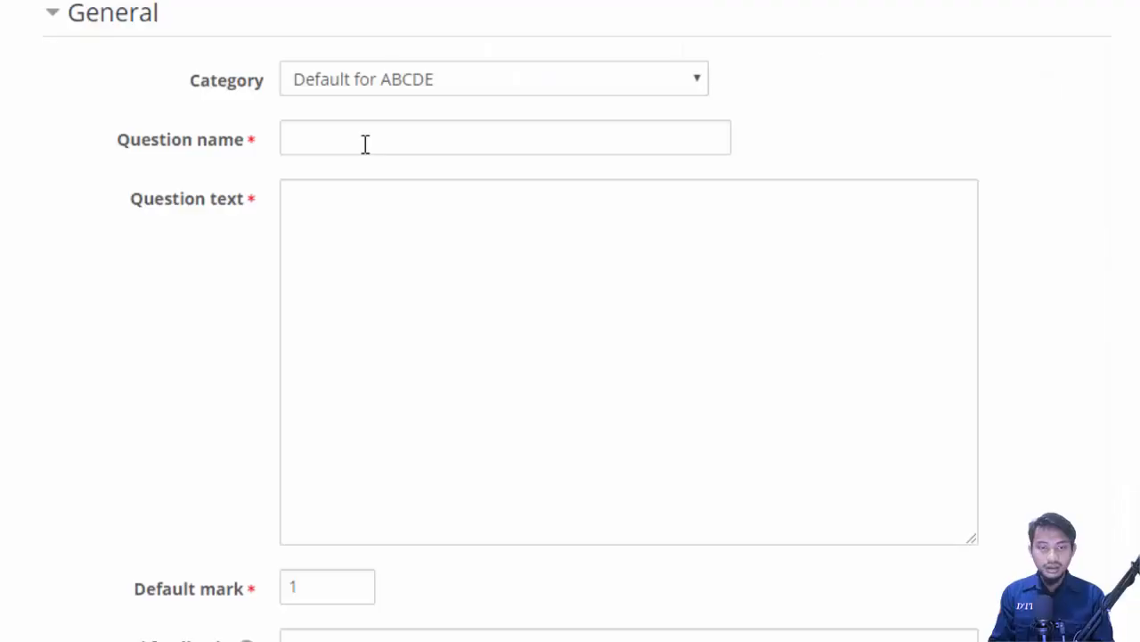
Step: Name the question P1 and enter "Mananakah jawaban yang benar ?" as its question text
{"action": "left_click", "coordinate": [365, 147]}
{"action": "type", "text": "P1"}
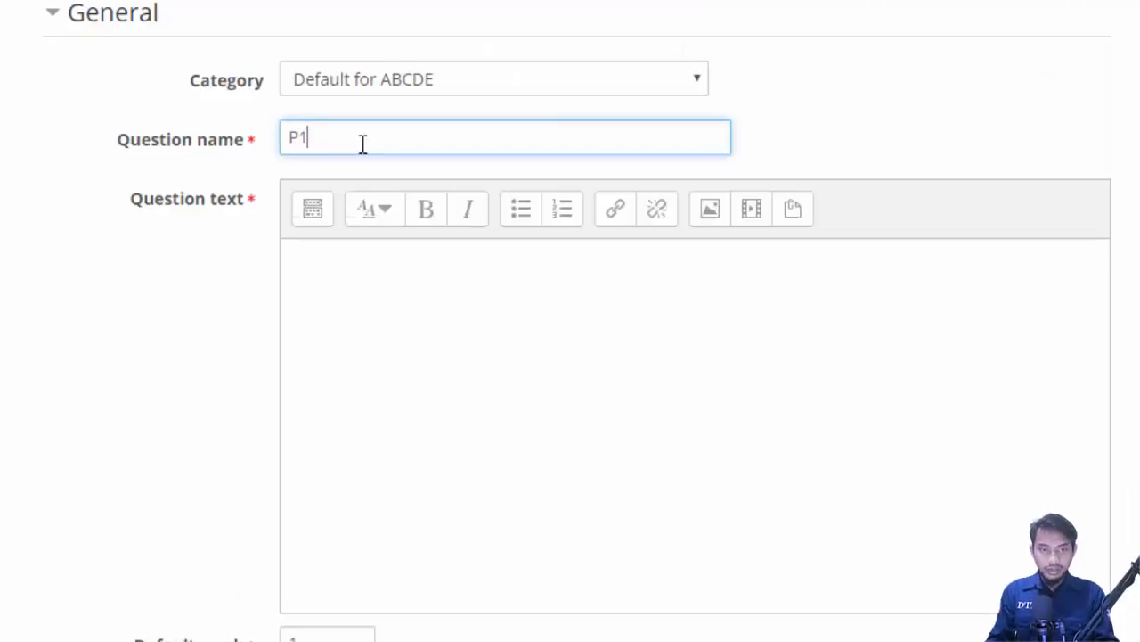
{"action": "left_click", "coordinate": [378, 263]}
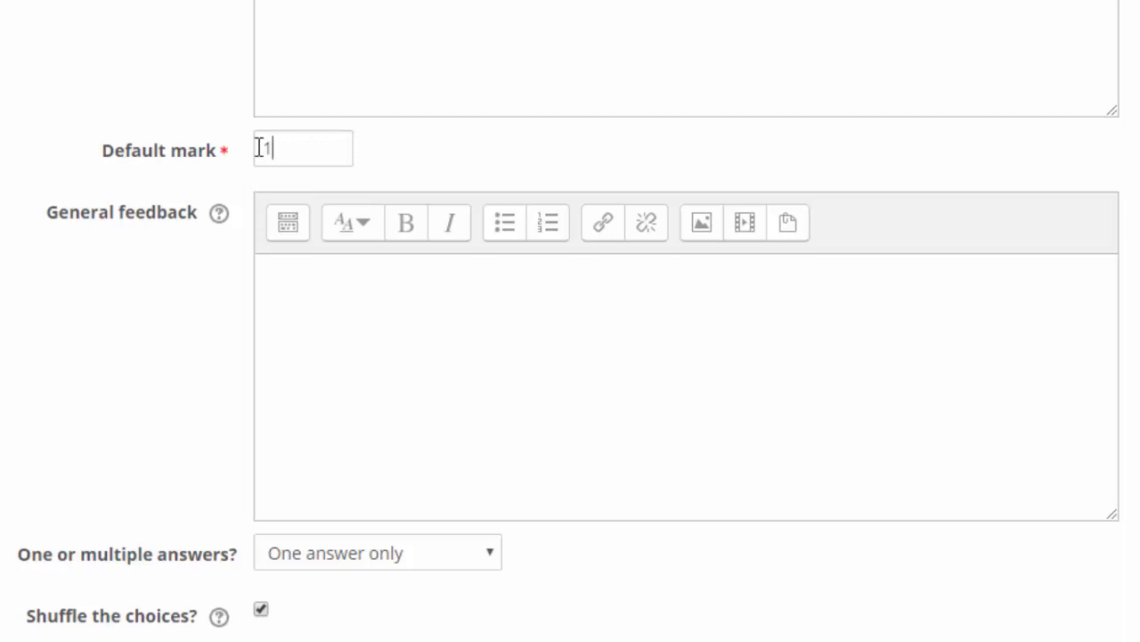
{"action": "left_click_drag", "start_coordinate": [257, 147], "coordinate": [239, 147]}
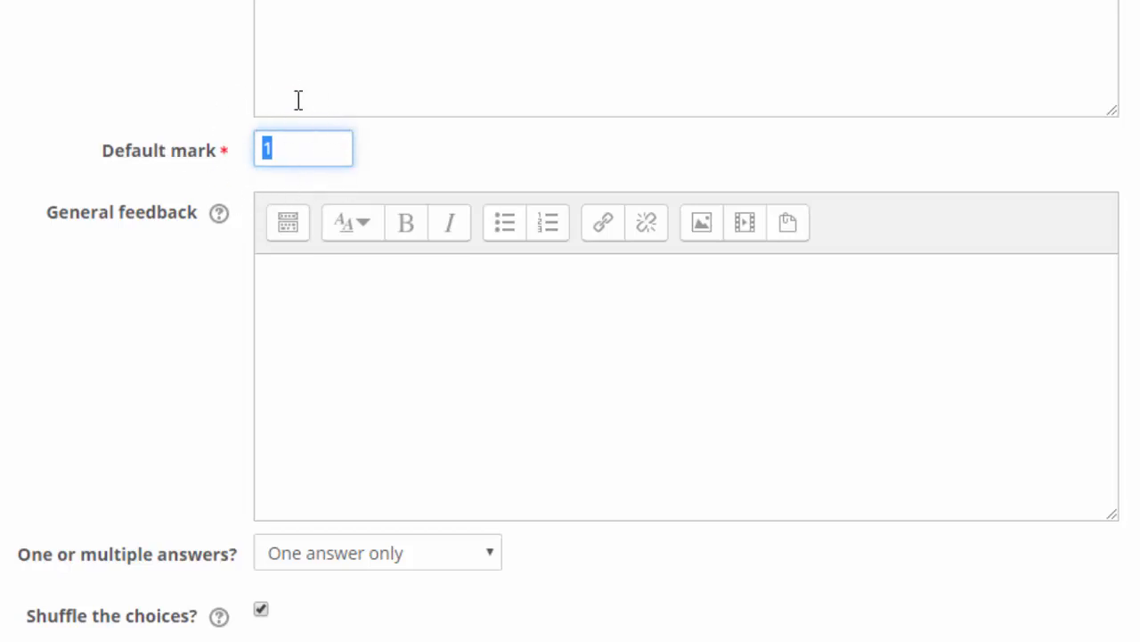
Step: Set the question to accept one answer only and its choices to No numbering
{"action": "scroll", "coordinate": [394, 166], "scroll_direction": "down", "scroll_amount": 3}
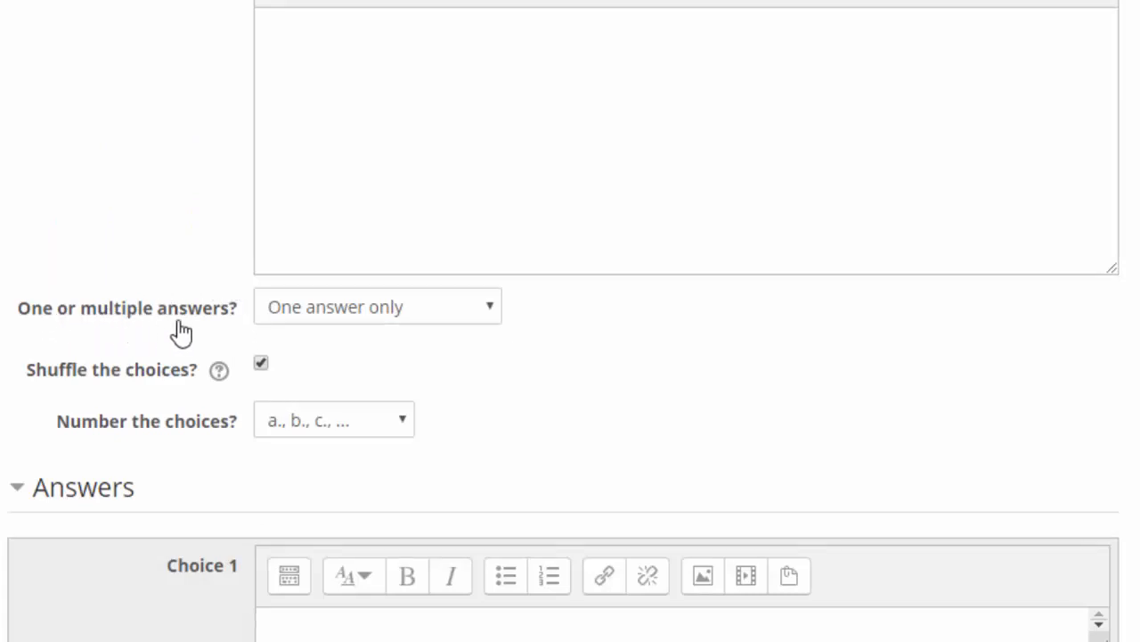
{"action": "left_click", "coordinate": [335, 319]}
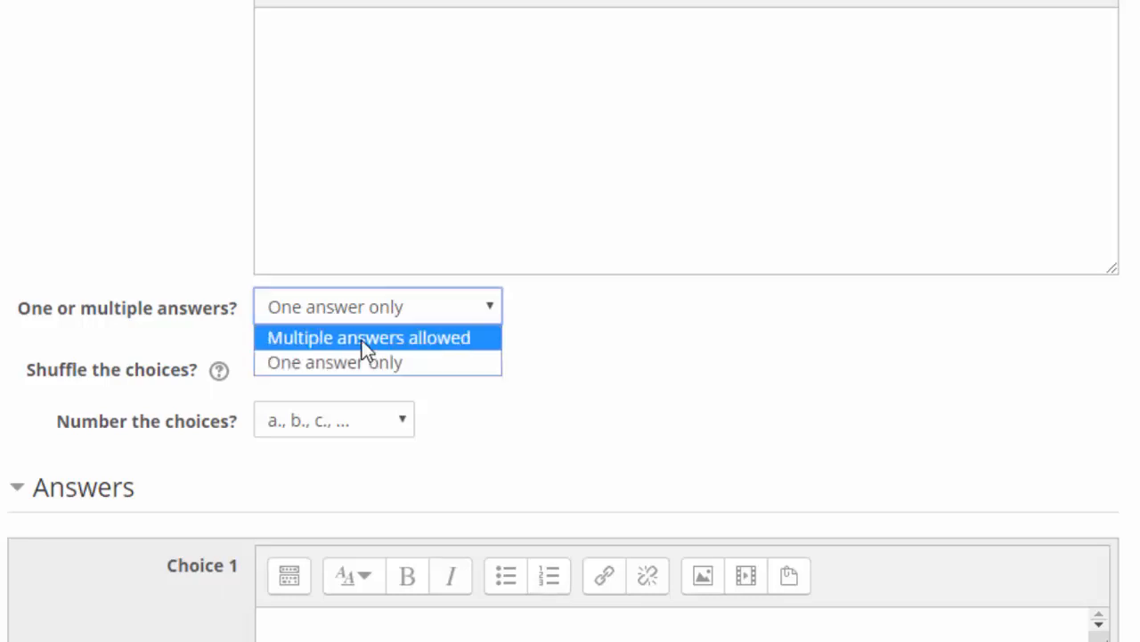
{"action": "left_click", "coordinate": [365, 341]}
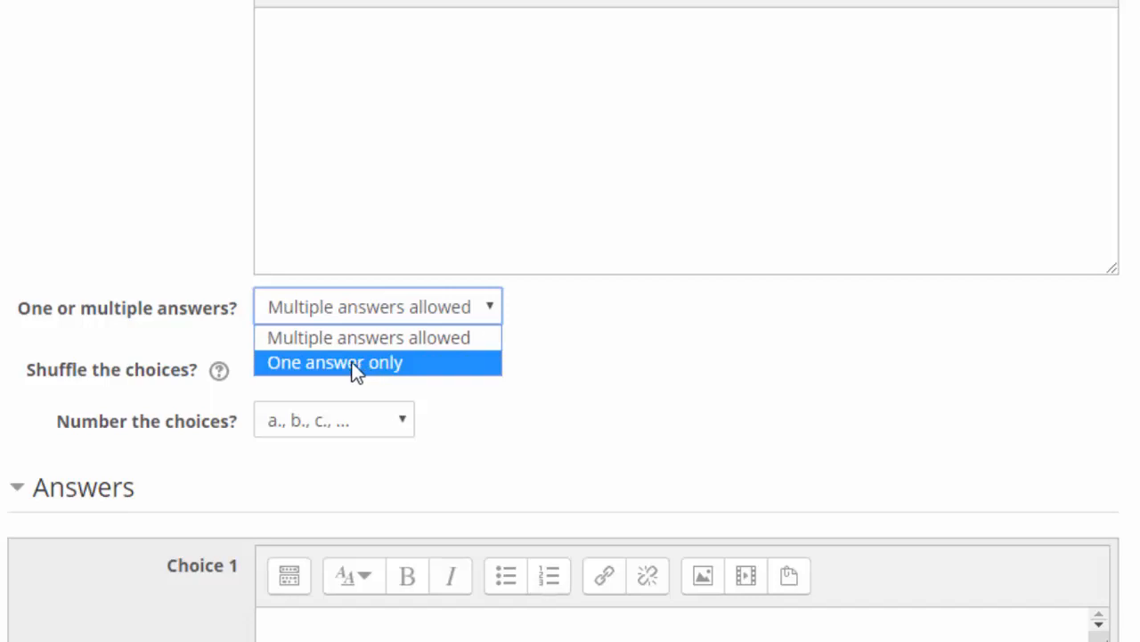
{"action": "left_click", "coordinate": [359, 366]}
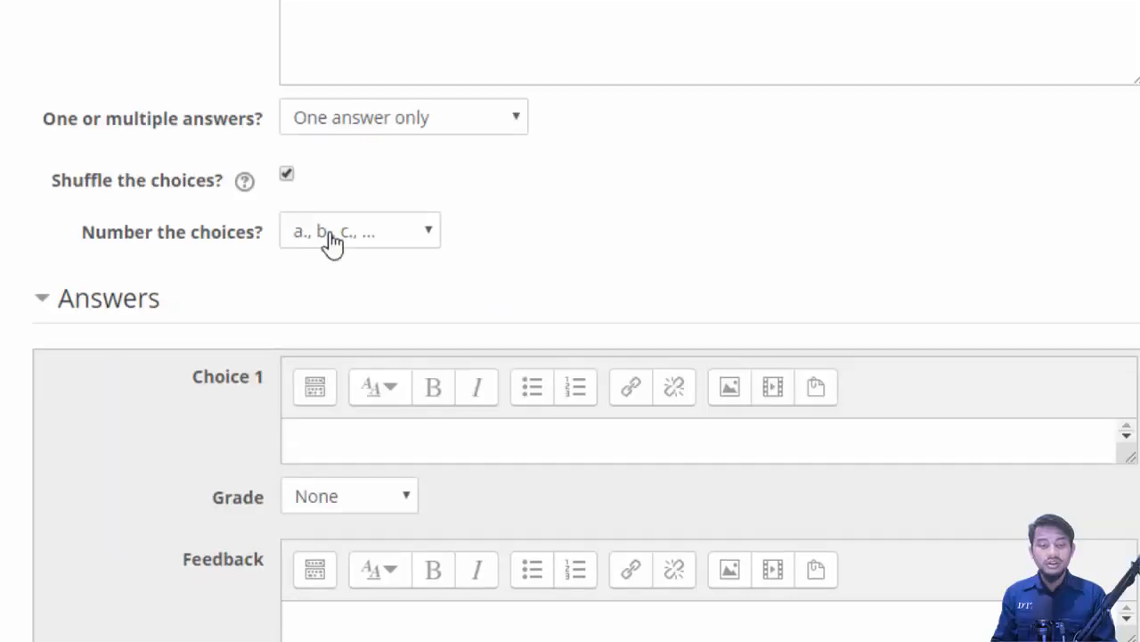
{"action": "left_click", "coordinate": [332, 241]}
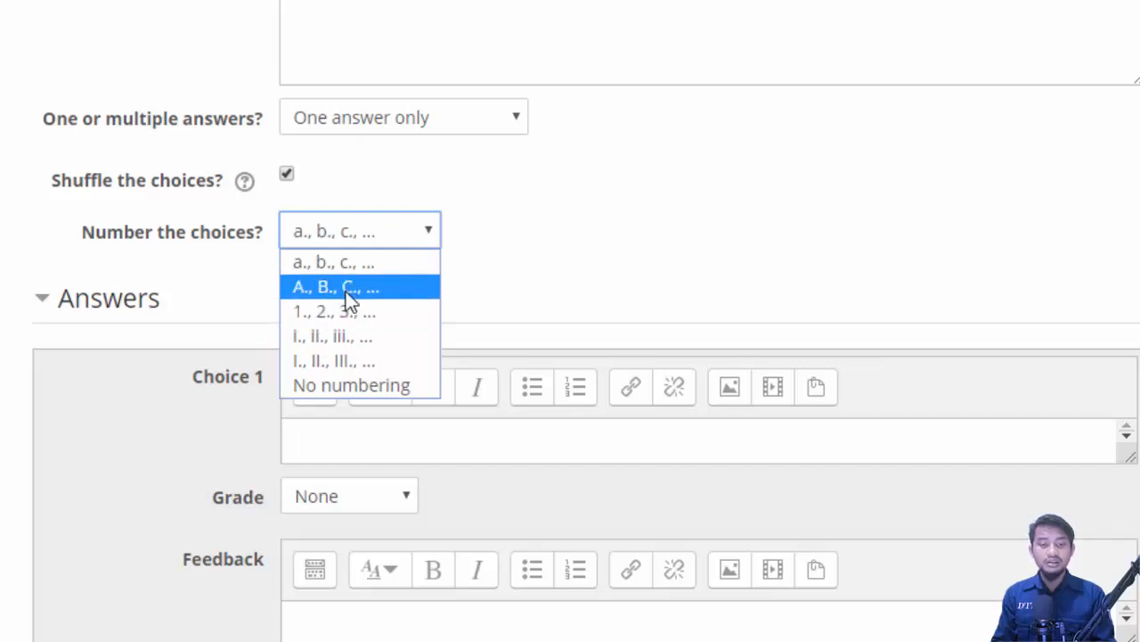
{"action": "left_click", "coordinate": [384, 388]}
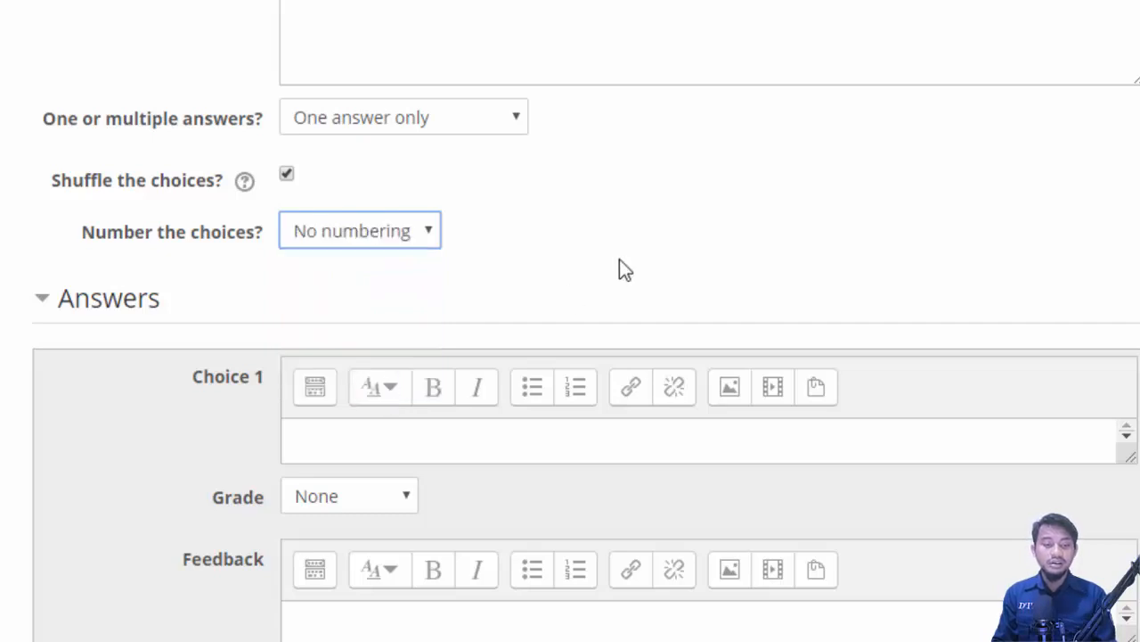
Step: Enter "Jawaban 1" for Choice 1 and "Jawaban 2" for Choice 2, giving Choice 2 a 100% grade
{"action": "scroll", "coordinate": [624, 258], "scroll_direction": "down", "scroll_amount": 4}
{"action": "left_click", "coordinate": [326, 84]}
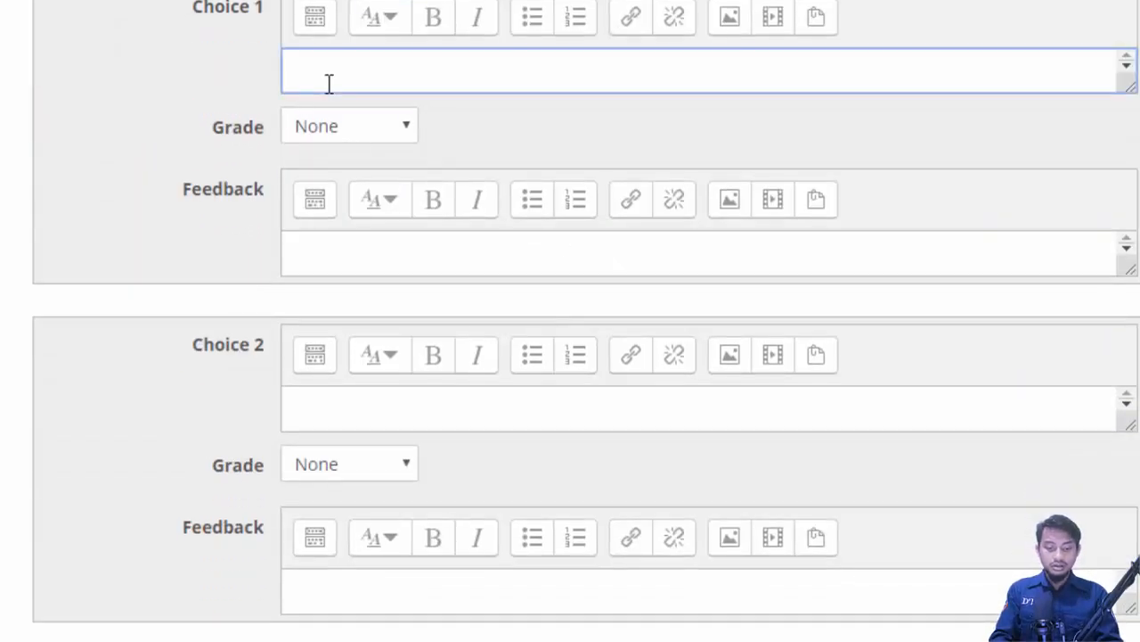
{"action": "left_click", "coordinate": [344, 420]}
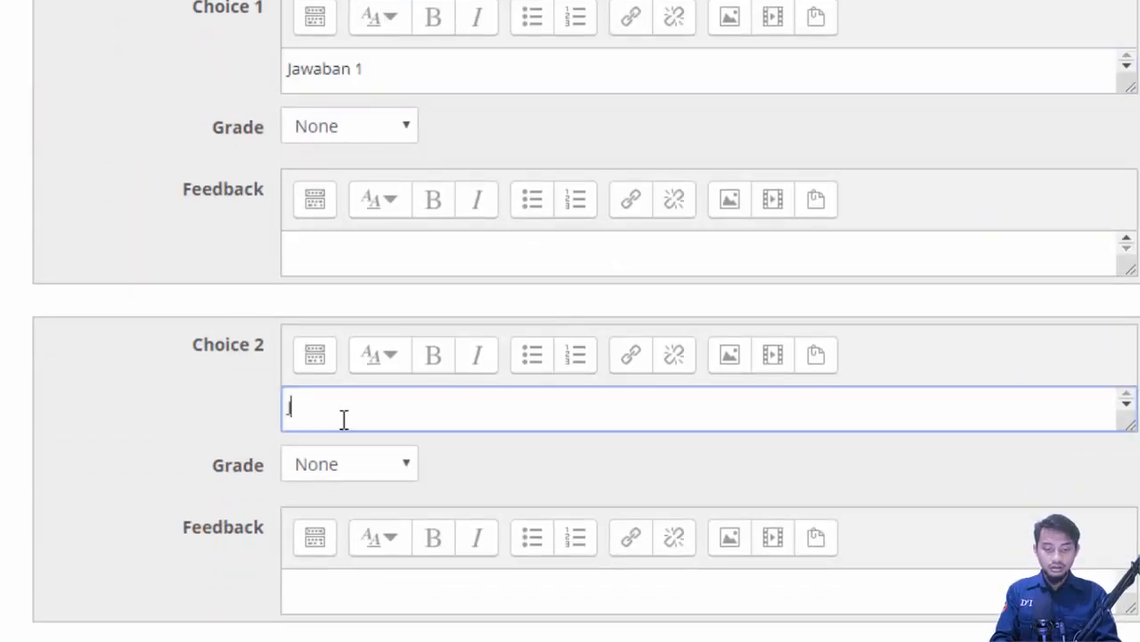
{"action": "type", "text": "Jawaban 2"}
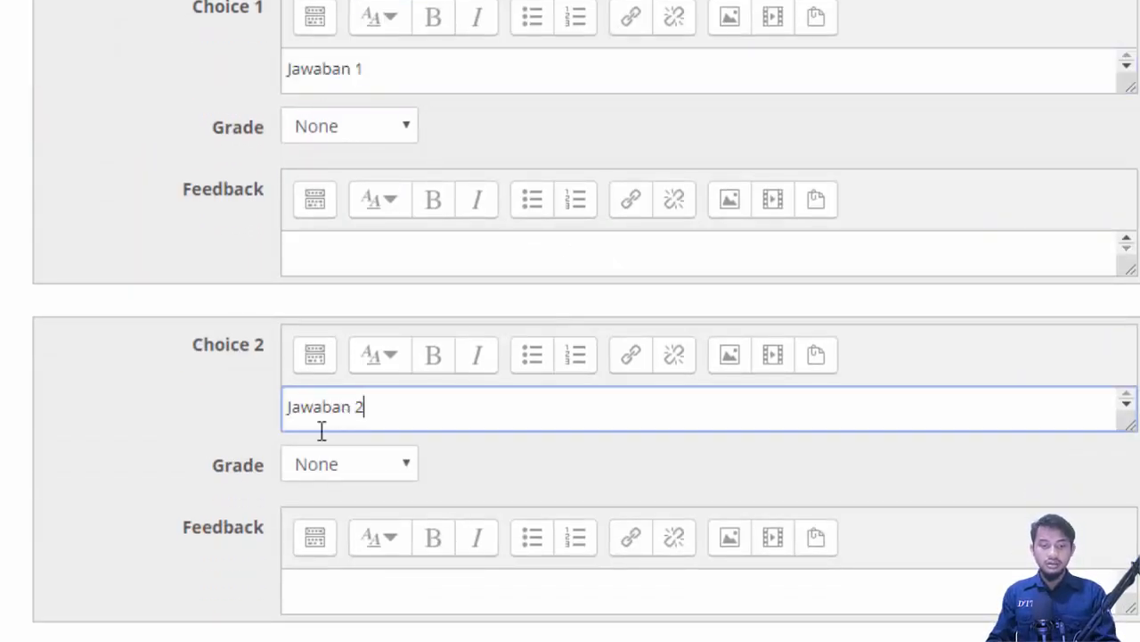
{"action": "scroll", "coordinate": [298, 446], "scroll_direction": "down", "scroll_amount": 4}
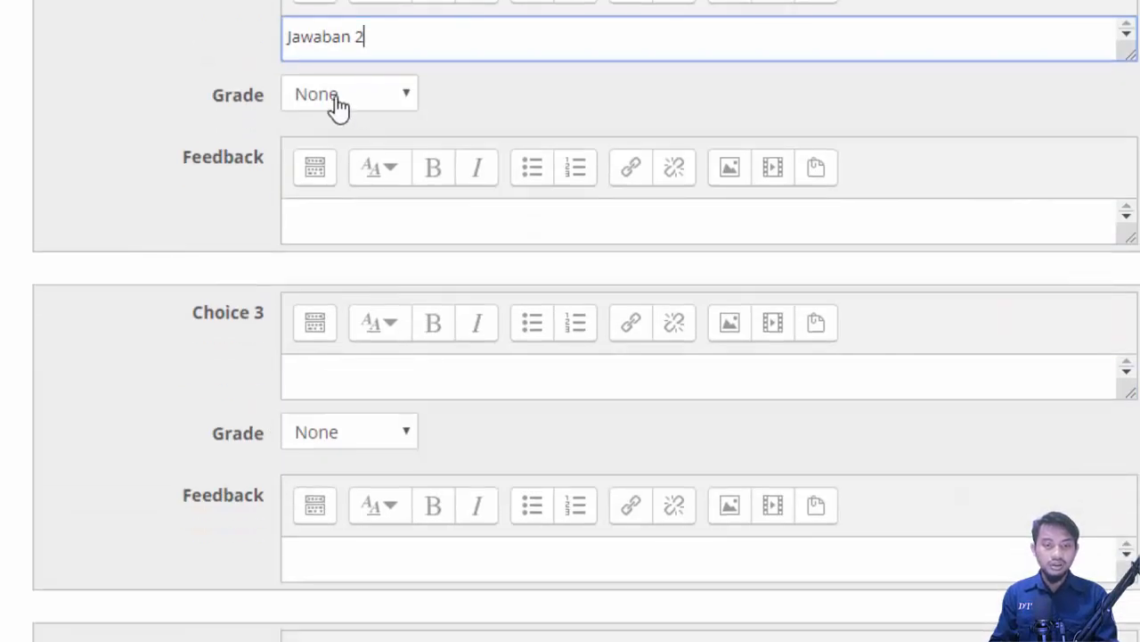
{"action": "left_click", "coordinate": [339, 105]}
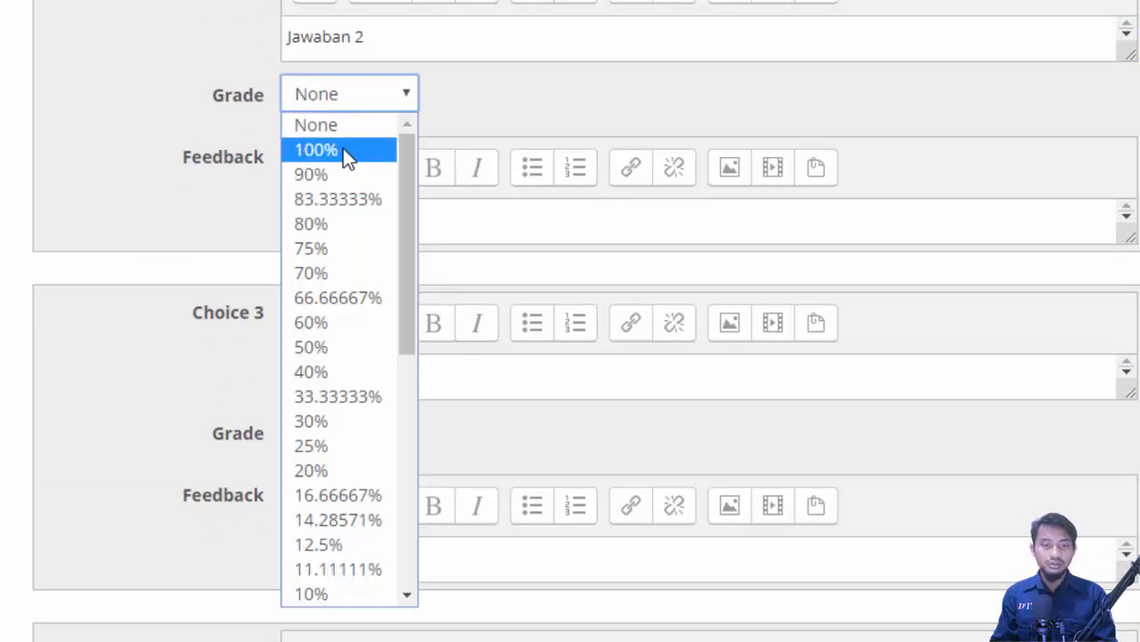
{"action": "left_click", "coordinate": [343, 148]}
Step: Enter "Jawban 5" as the text of Choice 5 and add blanks for 3 more choices
{"action": "scroll", "coordinate": [285, 229], "scroll_direction": "down", "scroll_amount": 2}
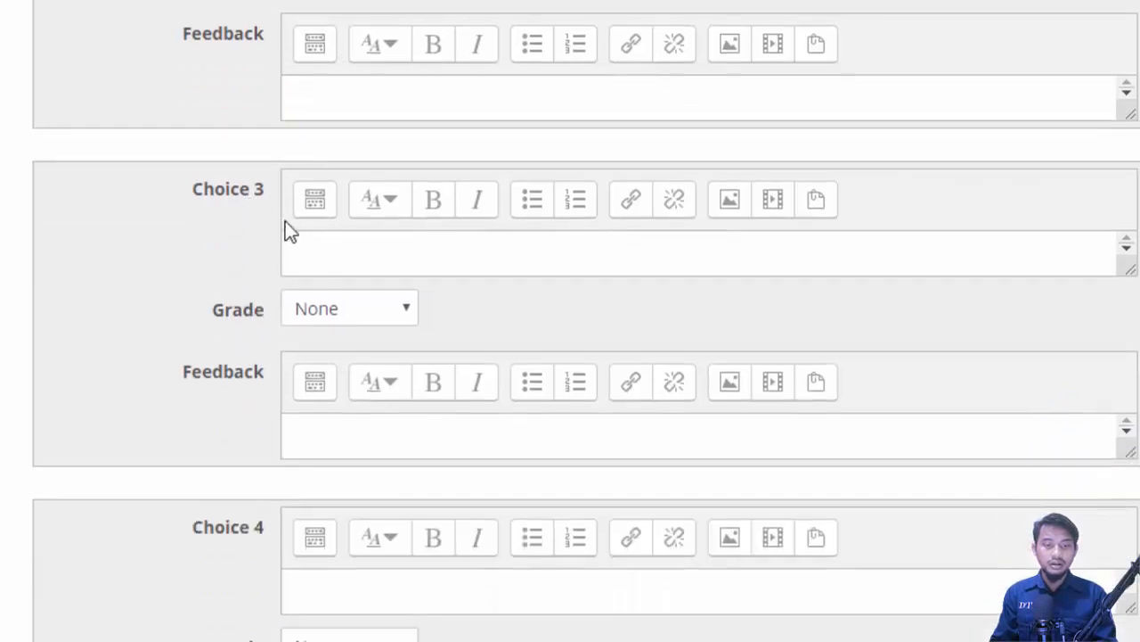
{"action": "type", "text": "n 5"}
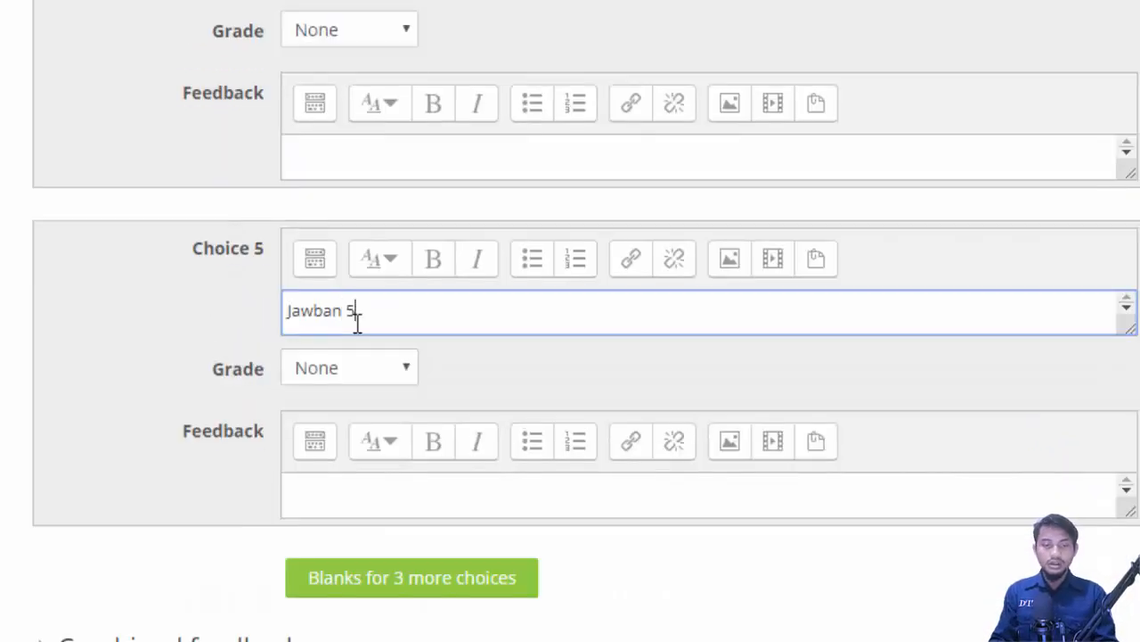
{"action": "scroll", "coordinate": [353, 329], "scroll_direction": "down", "scroll_amount": 1}
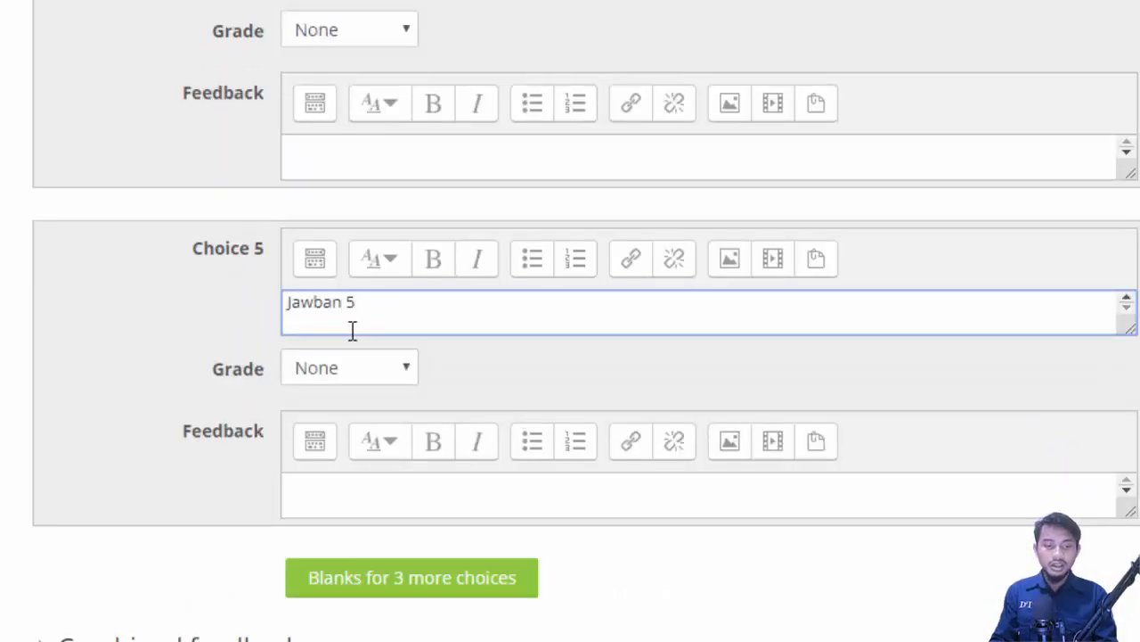
{"action": "left_click", "coordinate": [37, 335]}
{"action": "scroll", "coordinate": [36, 333], "scroll_direction": "down", "scroll_amount": 1}
{"action": "scroll", "coordinate": [146, 360], "scroll_direction": "down", "scroll_amount": 1}
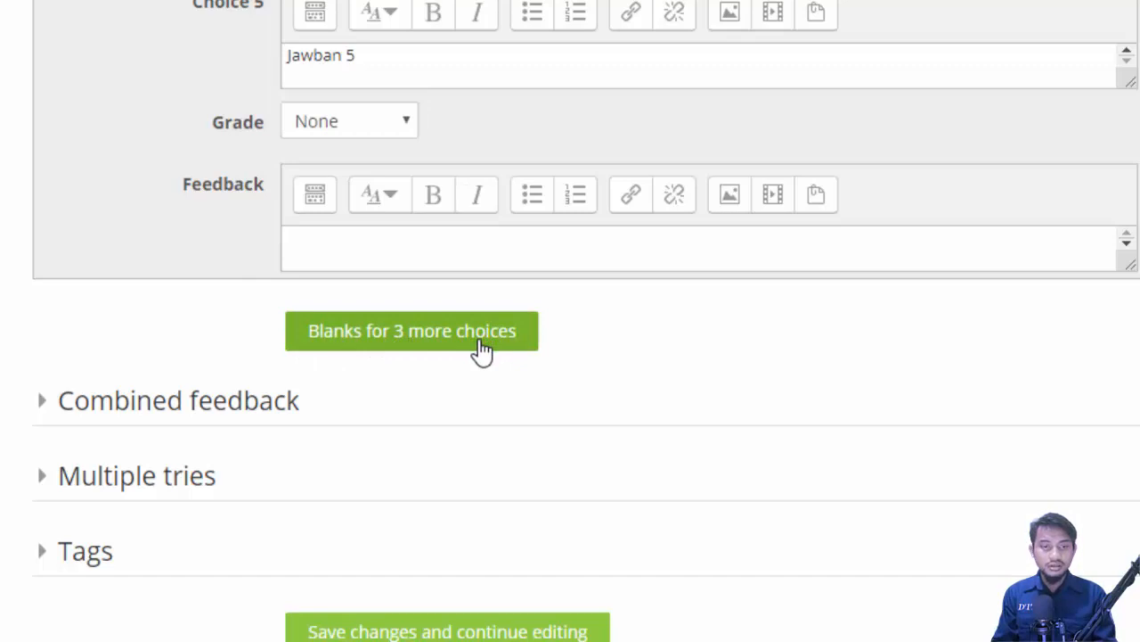
{"action": "left_click", "coordinate": [341, 328]}
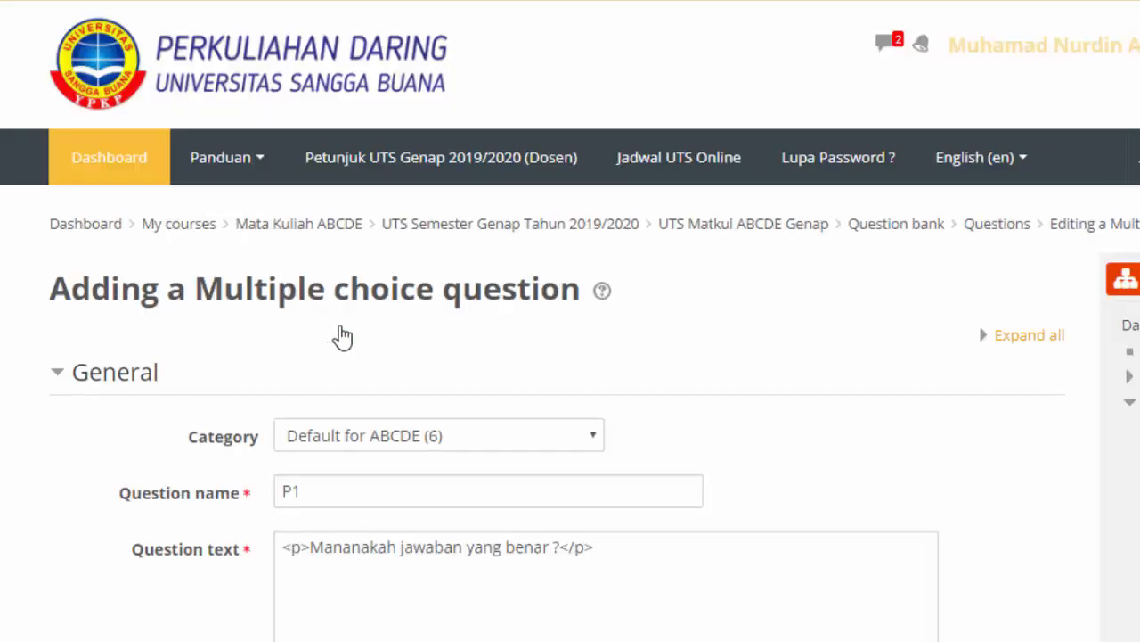
Step: Look through the question's filled answer choices and the newly added blank Choices 6 to 8
{"action": "scroll", "coordinate": [266, 422], "scroll_direction": "down", "scroll_amount": 2}
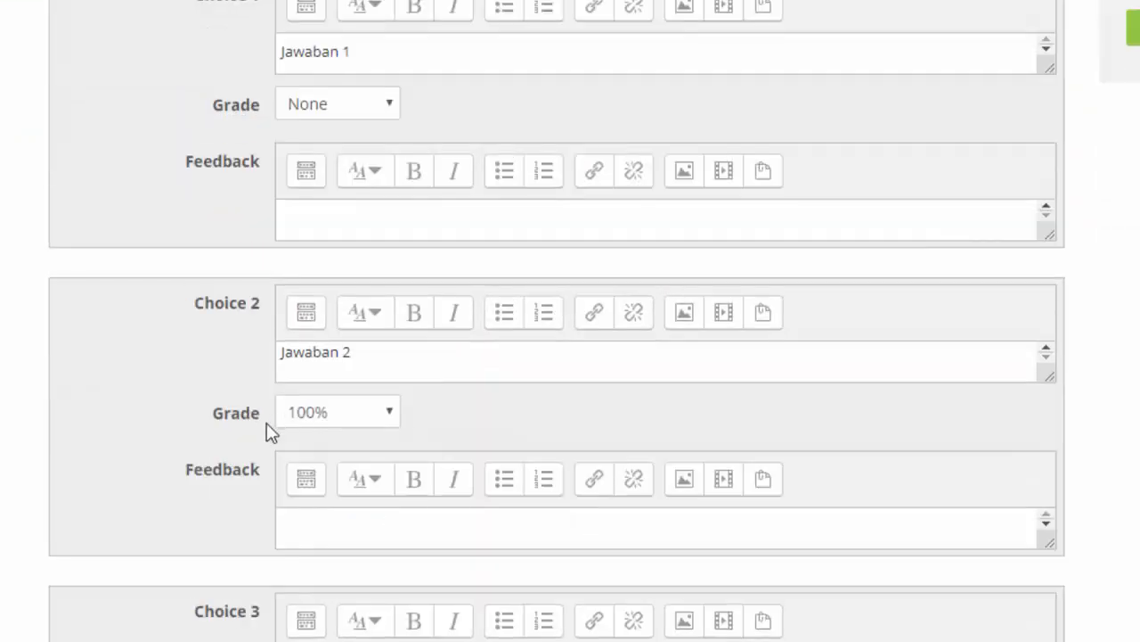
{"action": "scroll", "coordinate": [219, 478], "scroll_direction": "down", "scroll_amount": 12}
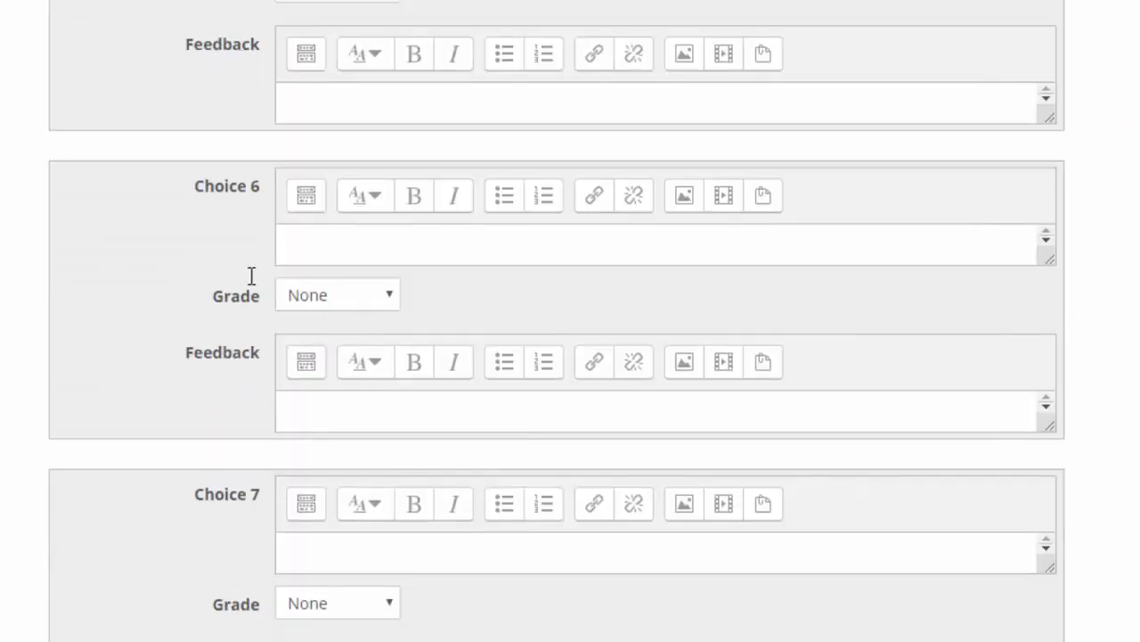
{"action": "scroll", "coordinate": [280, 381], "scroll_direction": "down", "scroll_amount": 3}
{"action": "scroll", "coordinate": [280, 384], "scroll_direction": "up", "scroll_amount": 4}
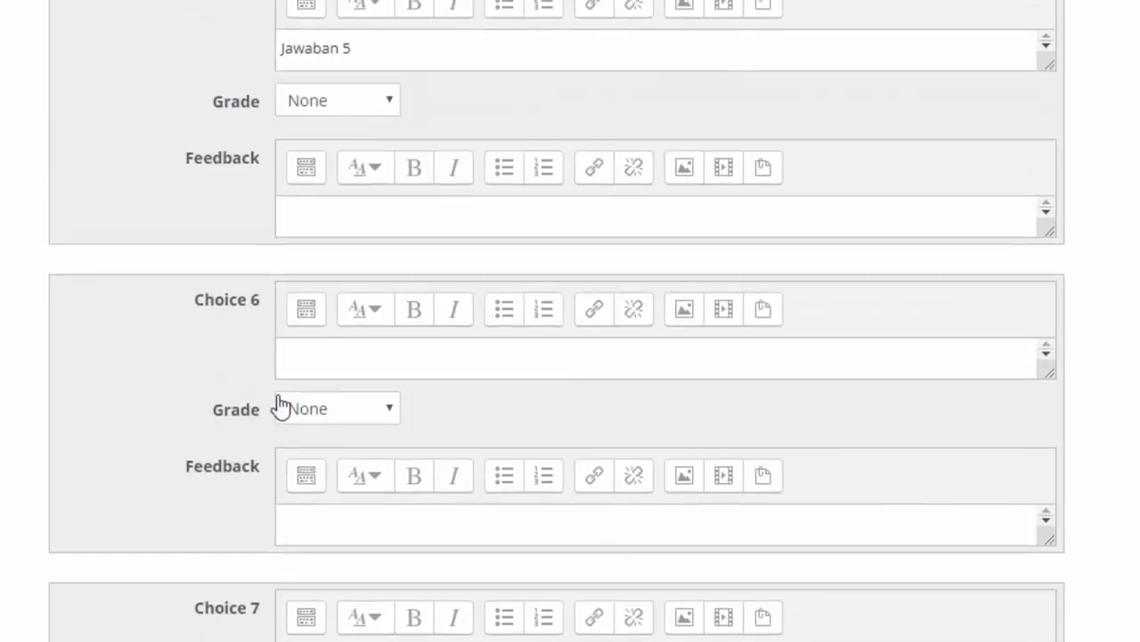
{"action": "scroll", "coordinate": [280, 406], "scroll_direction": "up", "scroll_amount": 2}
{"action": "scroll", "coordinate": [274, 339], "scroll_direction": "down", "scroll_amount": 1}
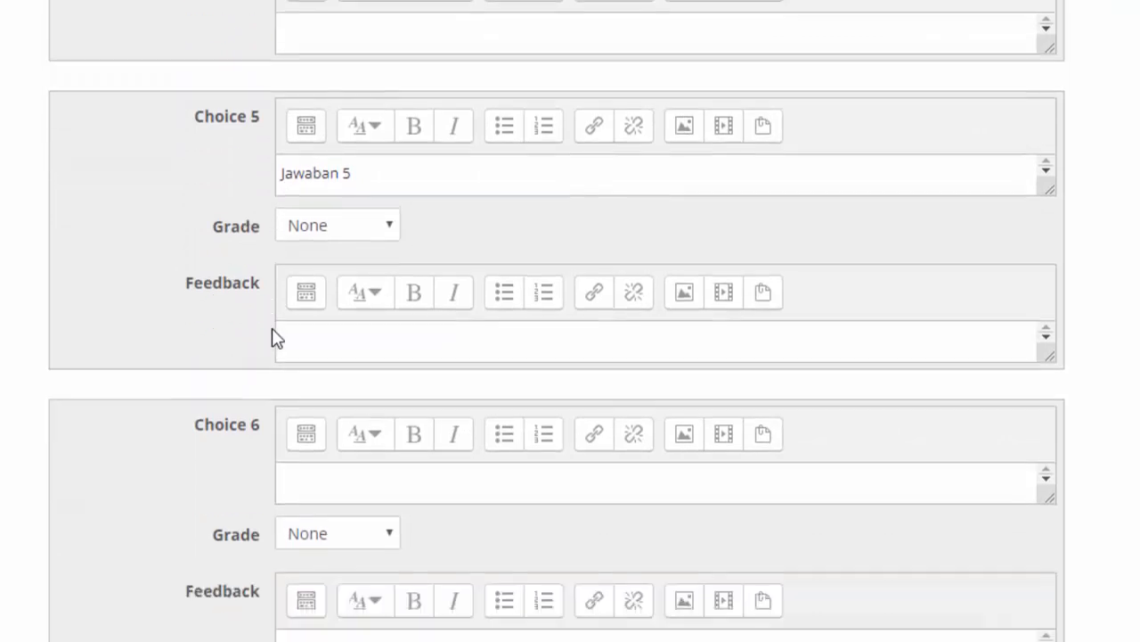
{"action": "scroll", "coordinate": [280, 267], "scroll_direction": "down", "scroll_amount": 2}
{"action": "scroll", "coordinate": [168, 316], "scroll_direction": "down", "scroll_amount": 2}
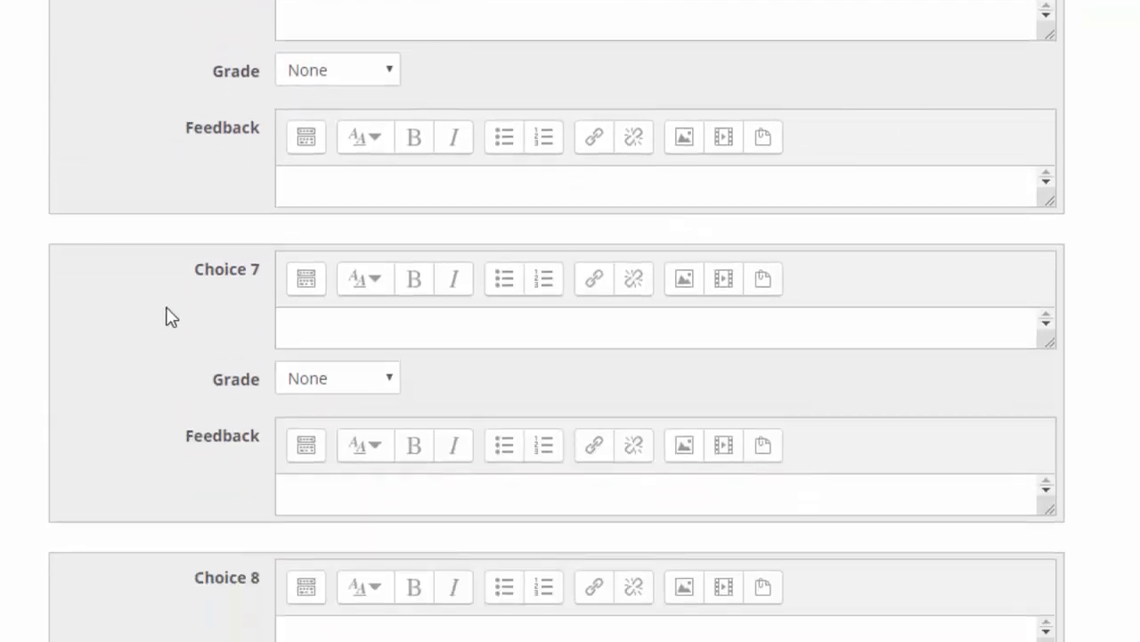
{"action": "scroll", "coordinate": [293, 606], "scroll_direction": "up", "scroll_amount": 2}
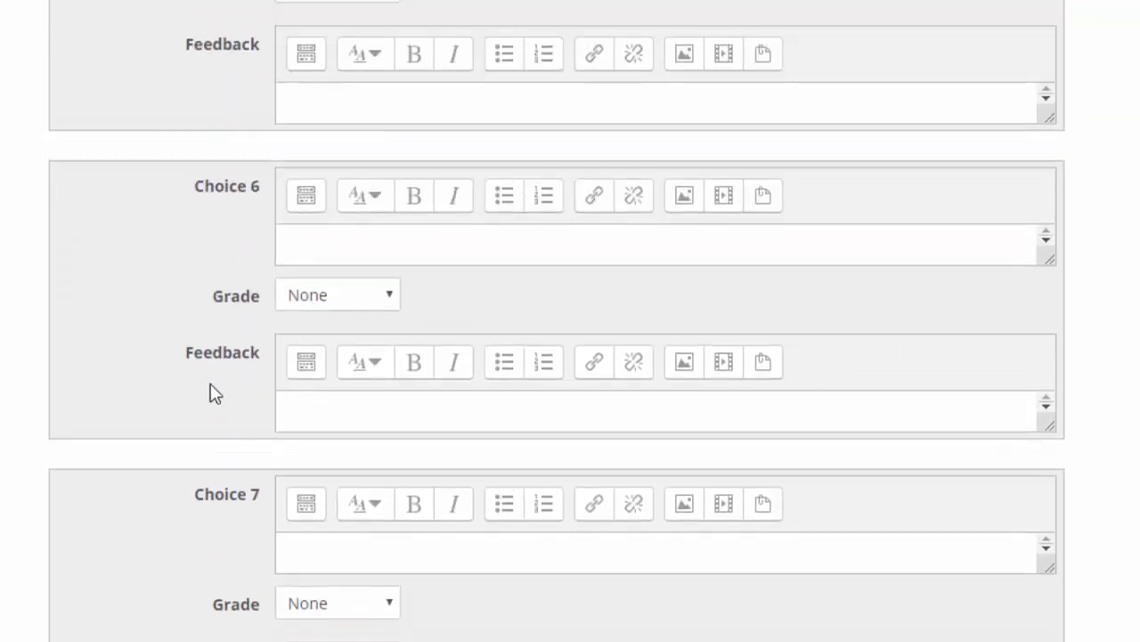
{"action": "scroll", "coordinate": [303, 250], "scroll_direction": "up", "scroll_amount": 2}
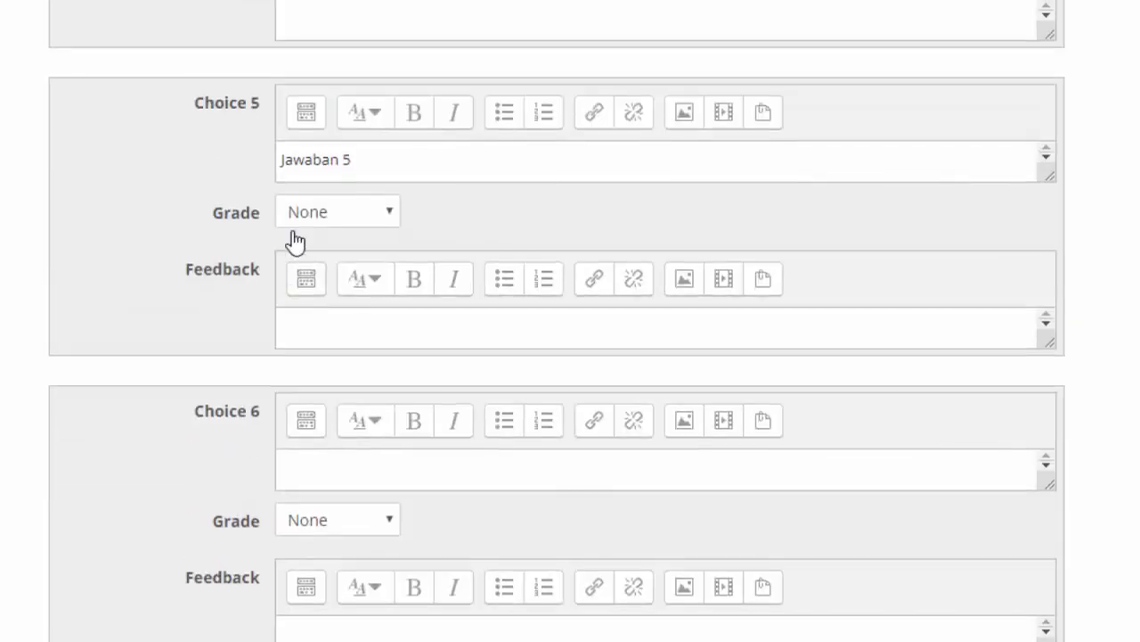
Step: Enter "Jawaban 6" as the text of Choice 6
{"action": "left_click", "coordinate": [323, 472]}
{"action": "type", "text": "Jawa"}
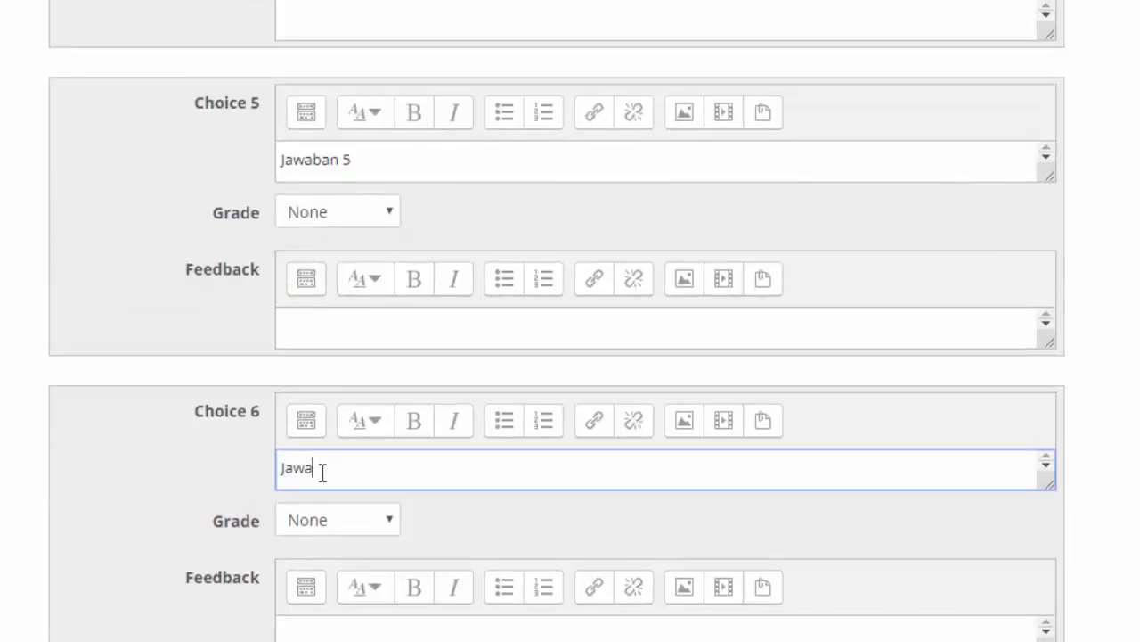
{"action": "type", "text": "ban 6"}
{"action": "key", "text": "Return"}
{"action": "scroll", "coordinate": [160, 465], "scroll_direction": "down", "scroll_amount": 3}
{"action": "scroll", "coordinate": [242, 428], "scroll_direction": "down", "scroll_amount": 3}
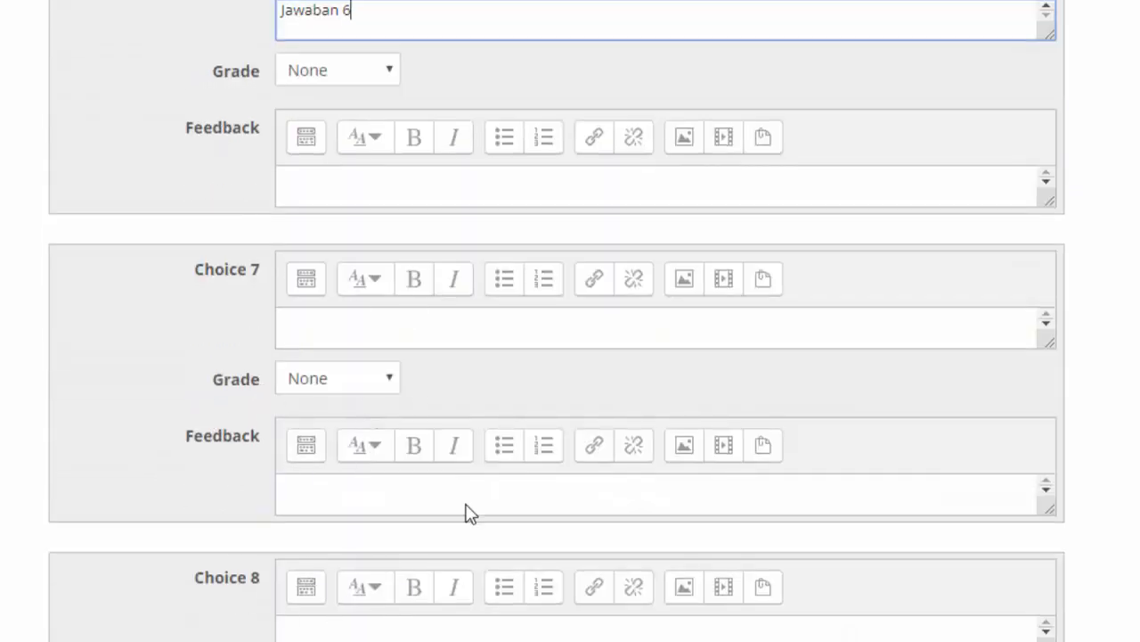
Step: Save the multiple-choice question with its entered answer choices to the quiz
{"action": "scroll", "coordinate": [129, 454], "scroll_direction": "down", "scroll_amount": 7}
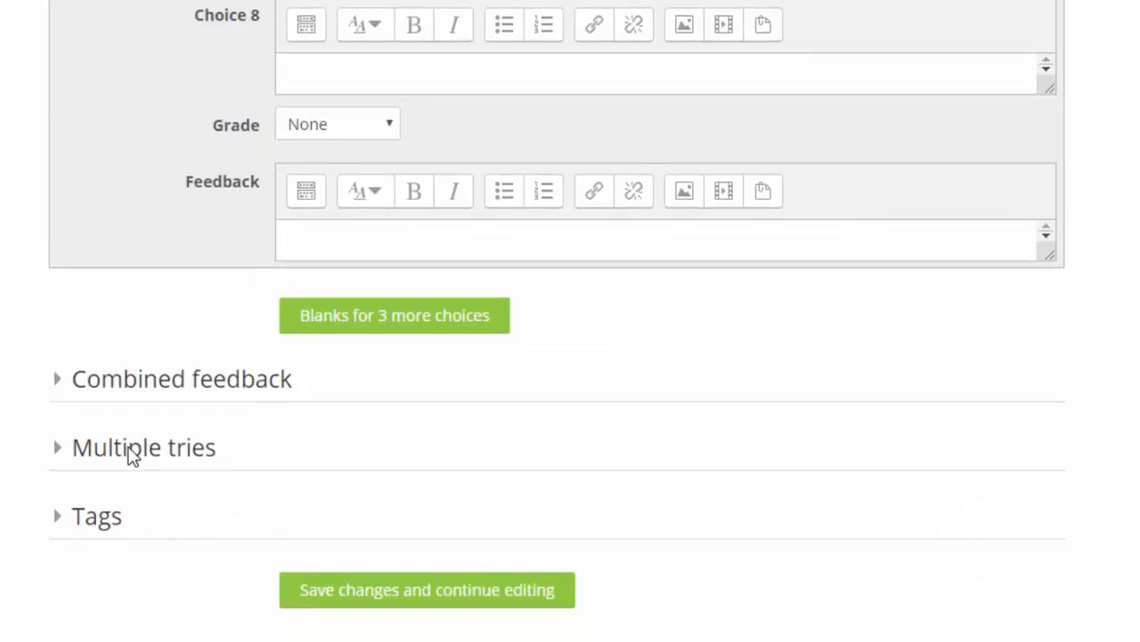
{"action": "scroll", "coordinate": [128, 458], "scroll_direction": "down", "scroll_amount": 3}
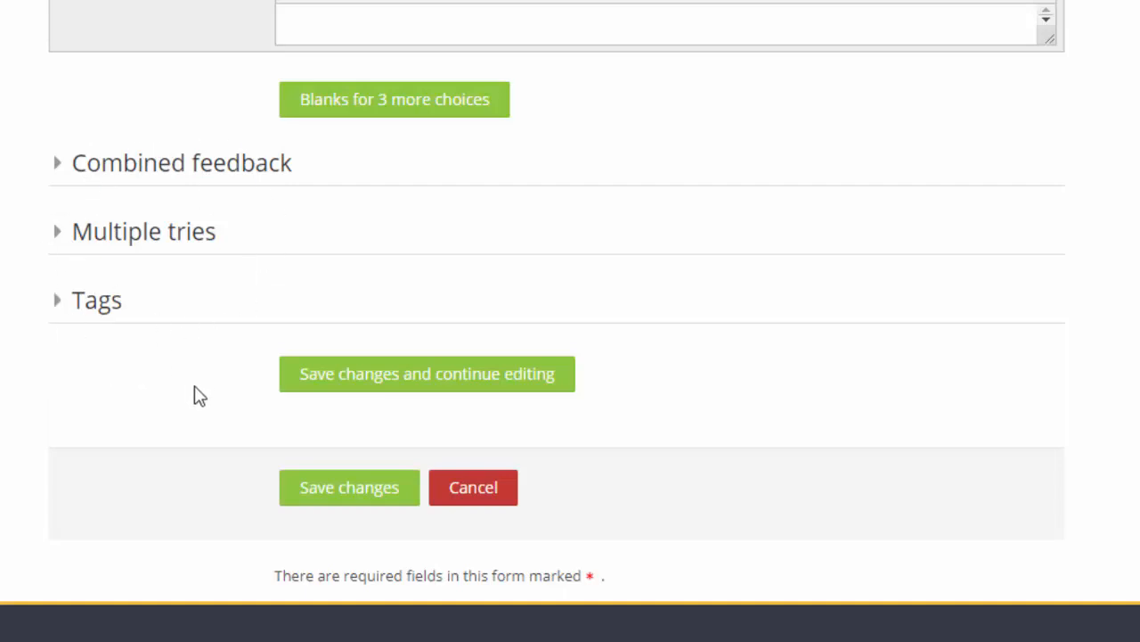
{"action": "left_click", "coordinate": [371, 500]}
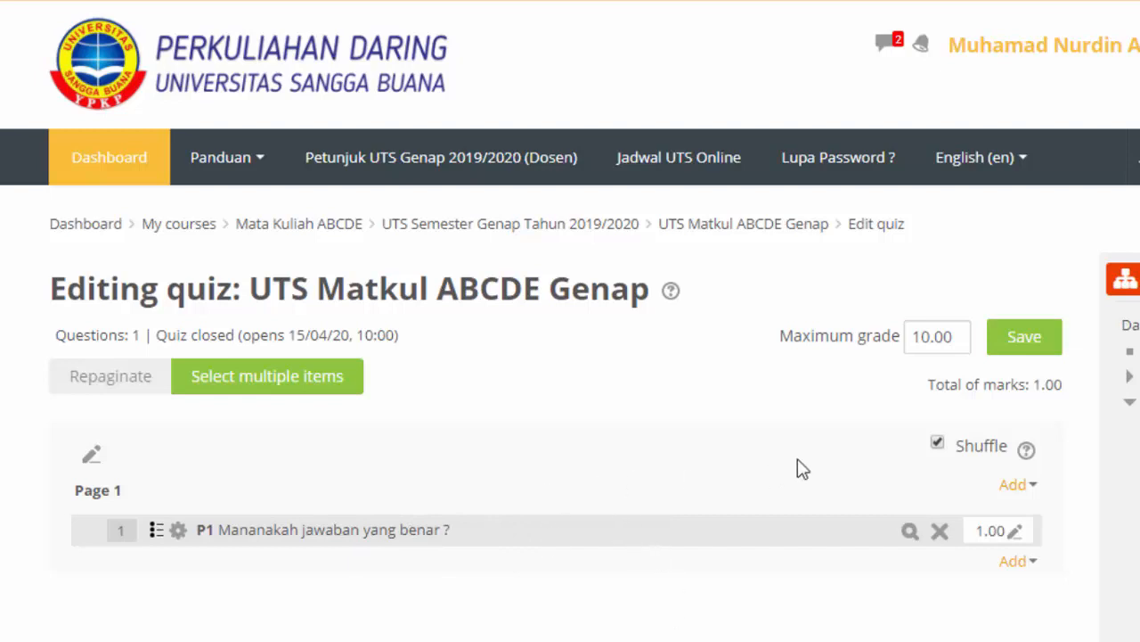
{"action": "left_click", "coordinate": [1029, 568]}
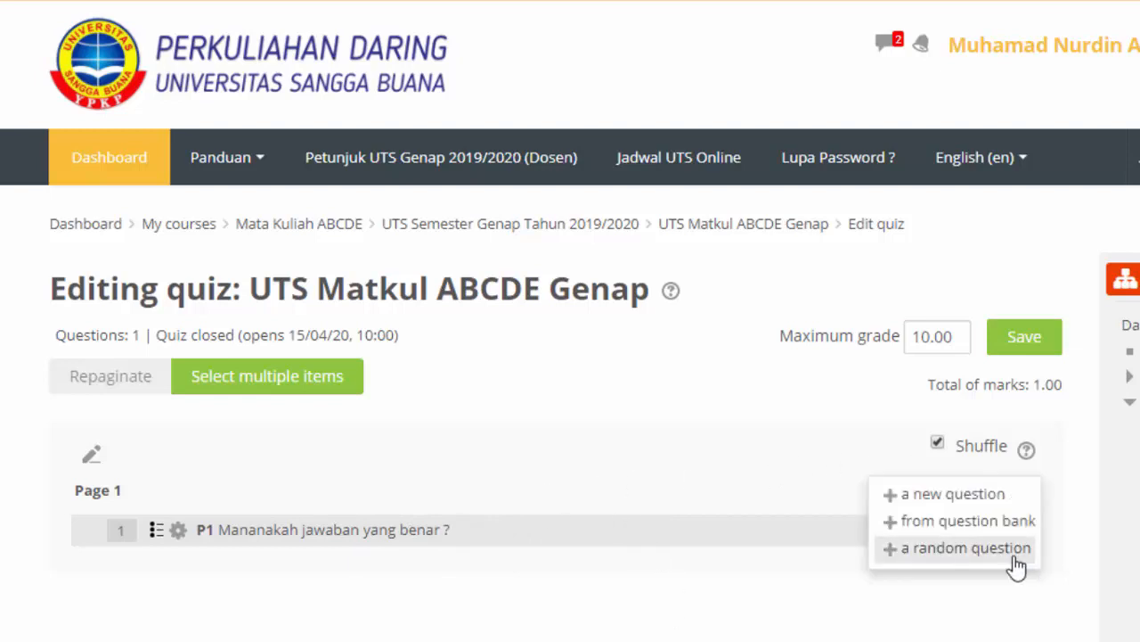
{"action": "left_click", "coordinate": [952, 496]}
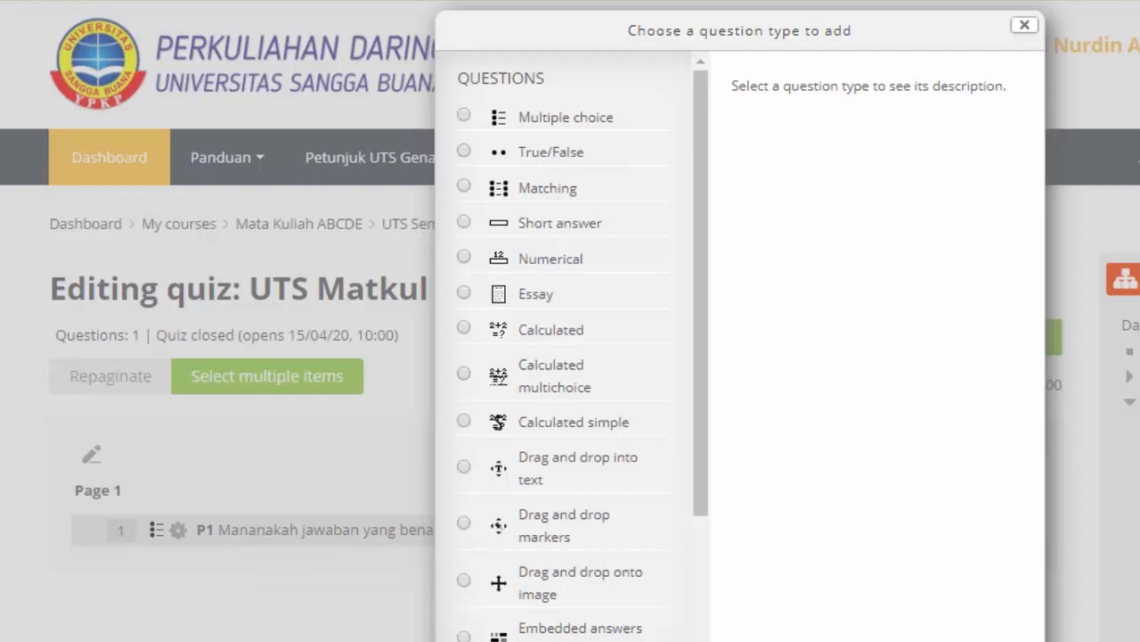
{"action": "key", "text": "Escape"}
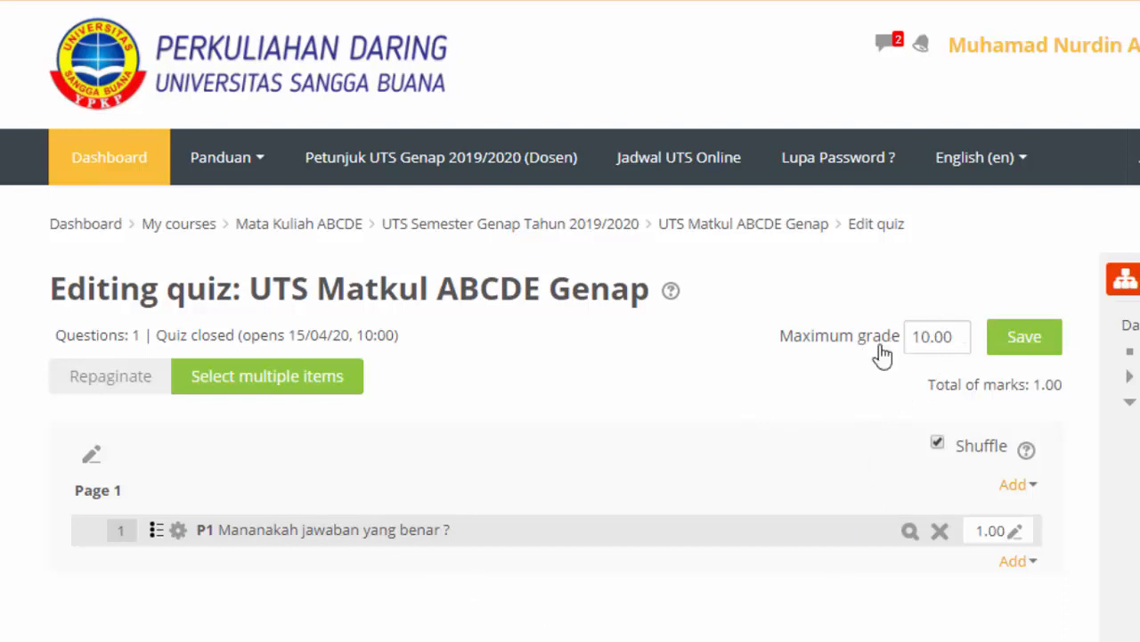
Step: Set the quiz's maximum grade to 100 and save it
{"action": "triple_click", "coordinate": [959, 335]}
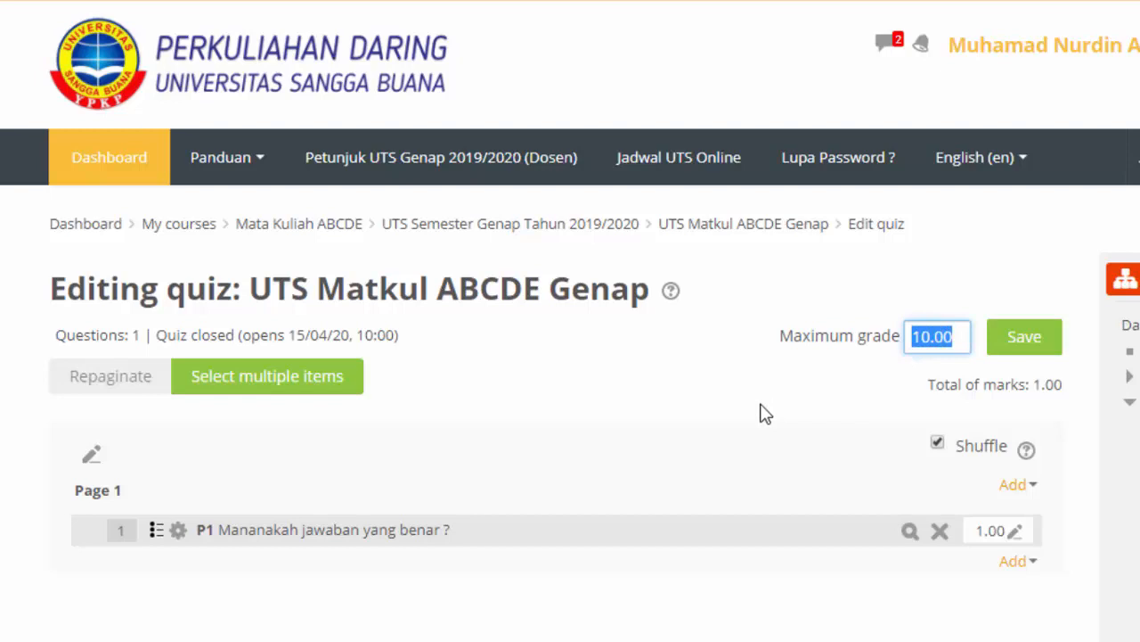
{"action": "type", "text": "100"}
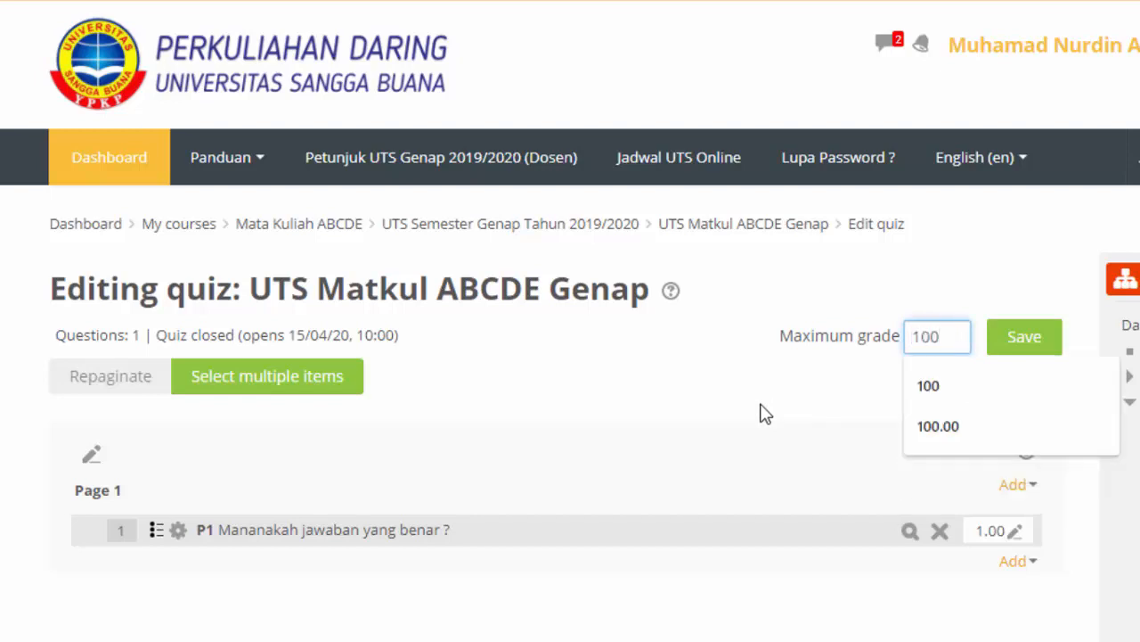
{"action": "left_click", "coordinate": [923, 478]}
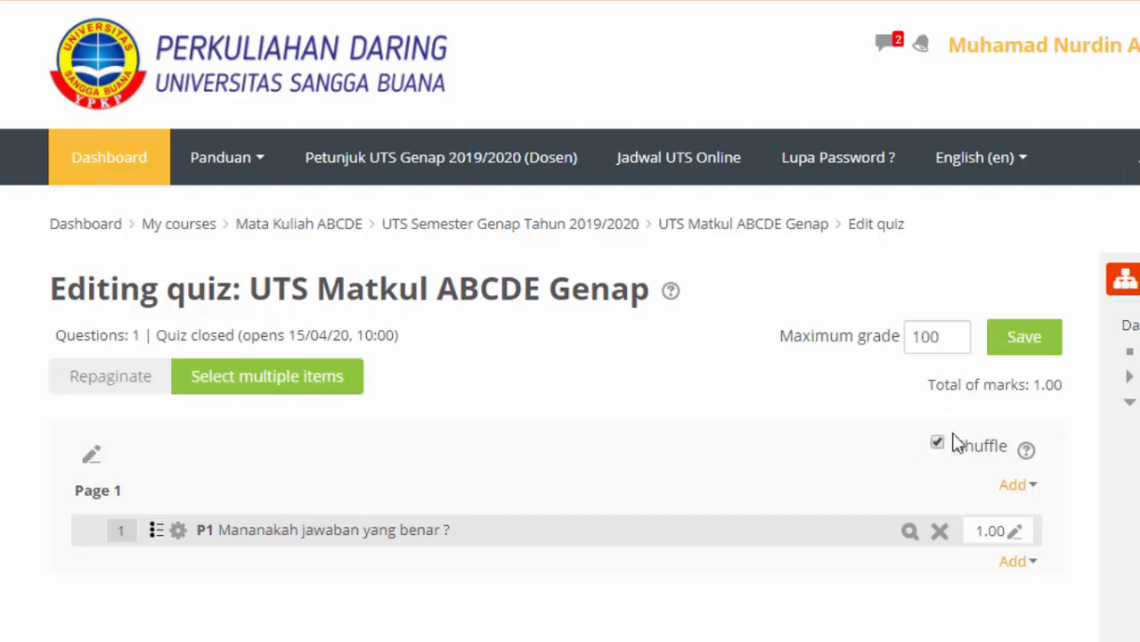
{"action": "left_click", "coordinate": [939, 446]}
{"action": "left_click", "coordinate": [1027, 342]}
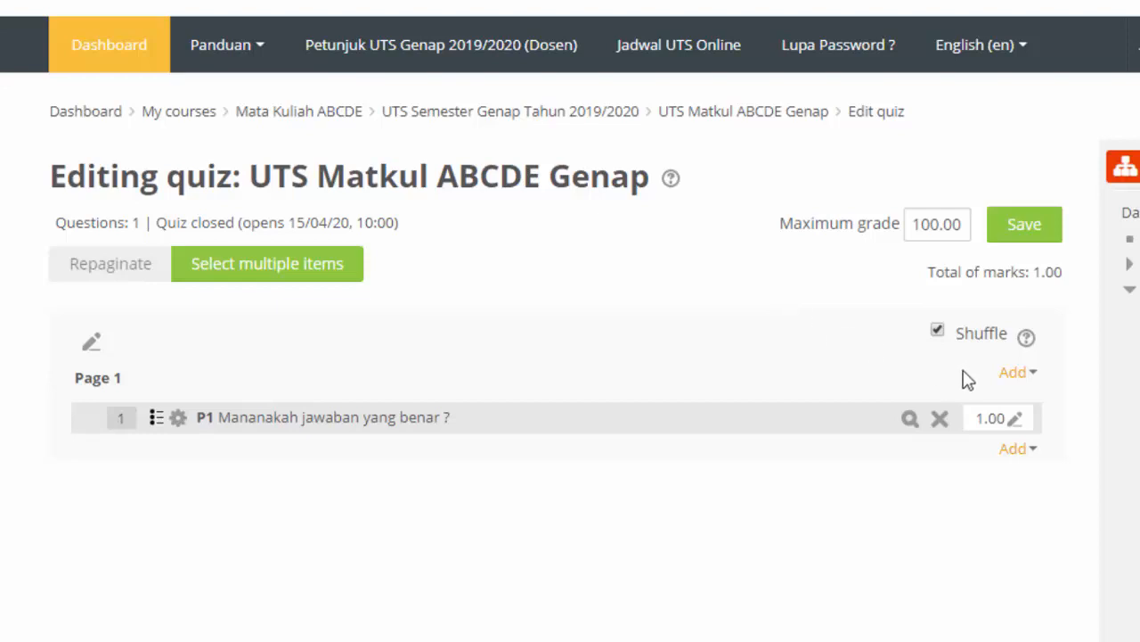
Step: Open the choices for adding another question to Page 1 of the quiz
{"action": "left_click", "coordinate": [1021, 384]}
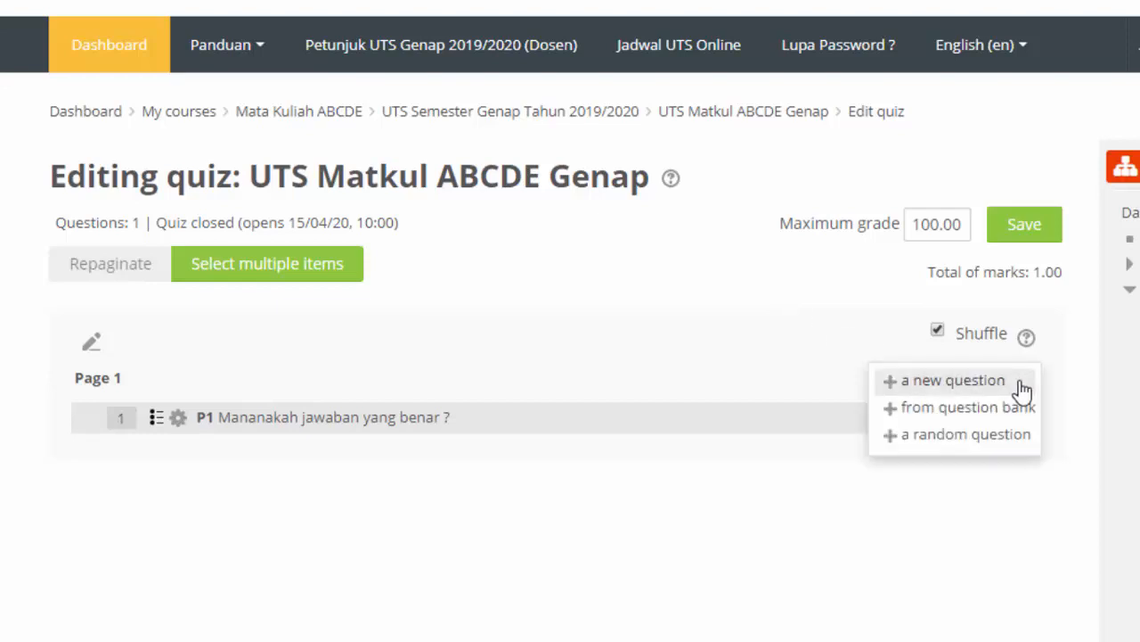